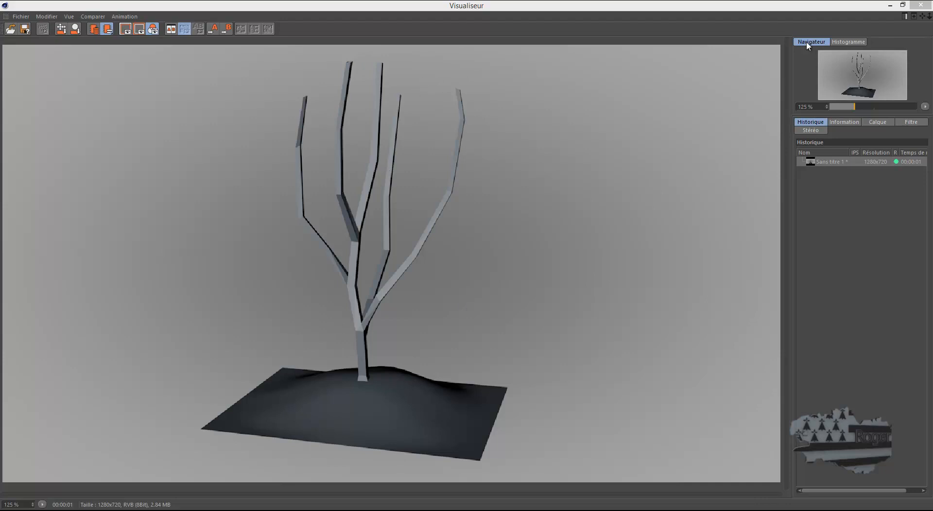
Step: Leave the render viewer, start a new project and add a Plan (plane) primitive
left_click(922, 7)
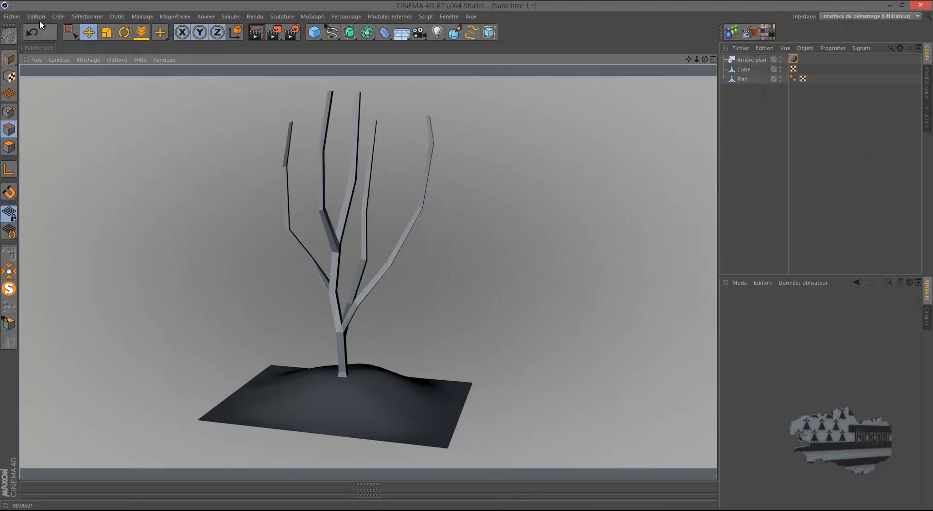
left_click(12, 16)
left_click(17, 24)
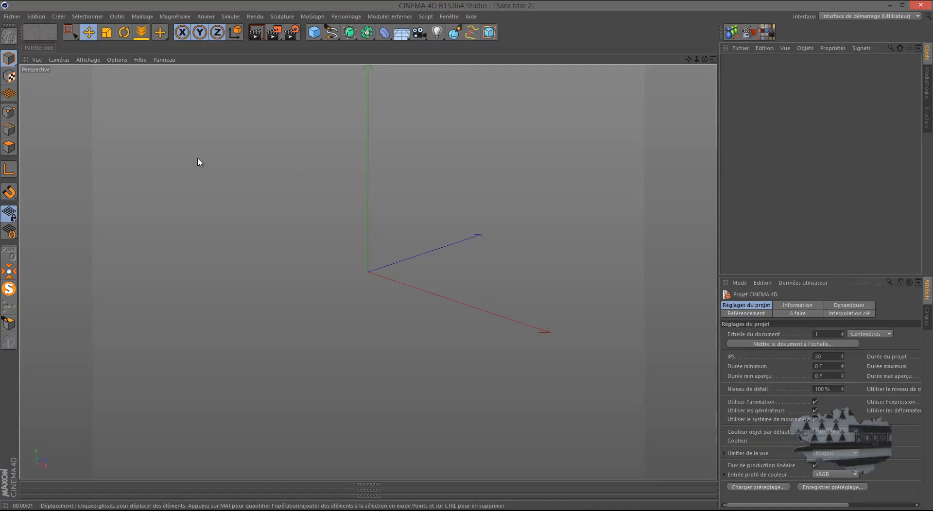
left_click(313, 32)
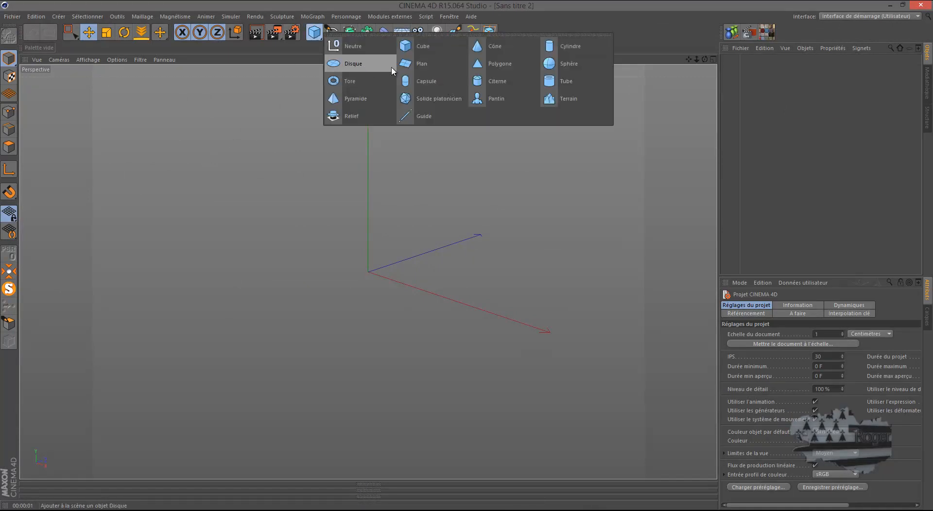
left_click(427, 65)
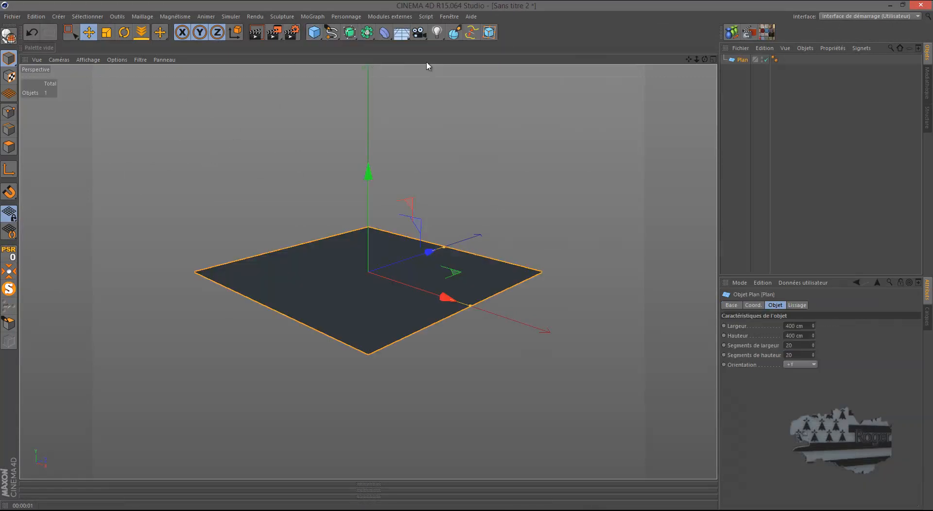
Step: Display the plane's mesh lines in the view and set its width and height to 800 cm
left_click(88, 59)
left_click(102, 84)
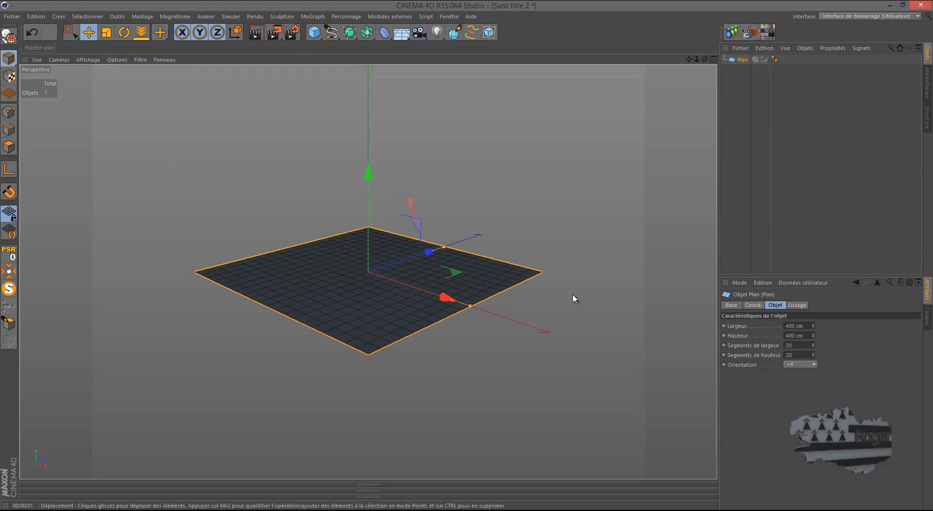
left_click(791, 326)
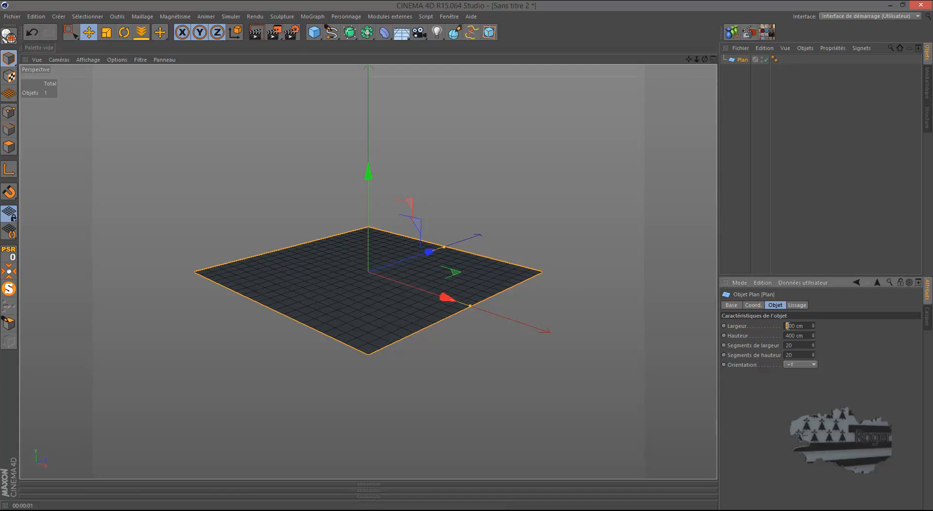
type("8")
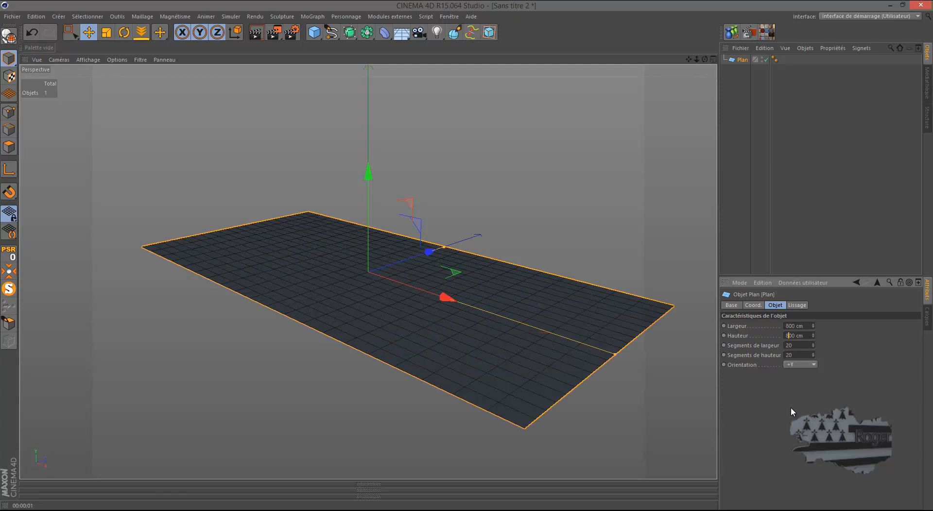
left_click(791, 407)
right_click_drag(594, 357, 221, 167, "alt")
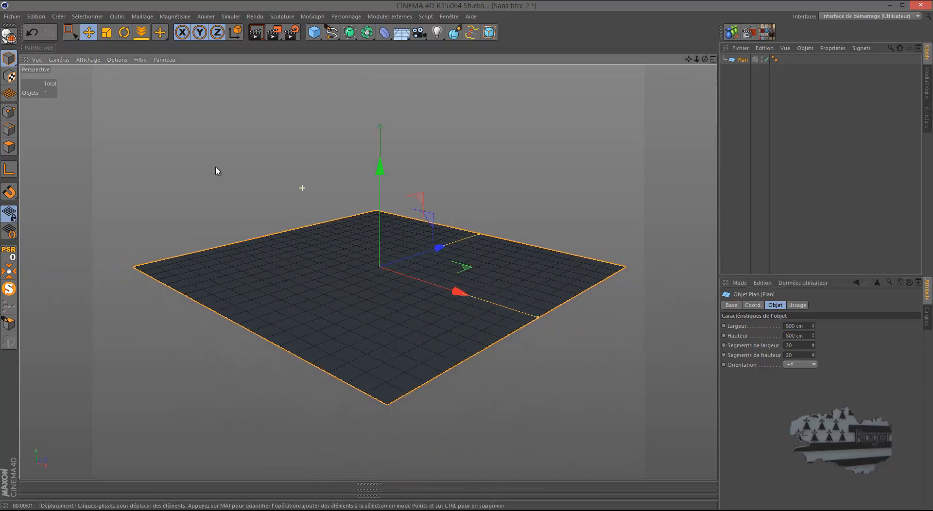
left_click_drag(705, 60, 467, 254)
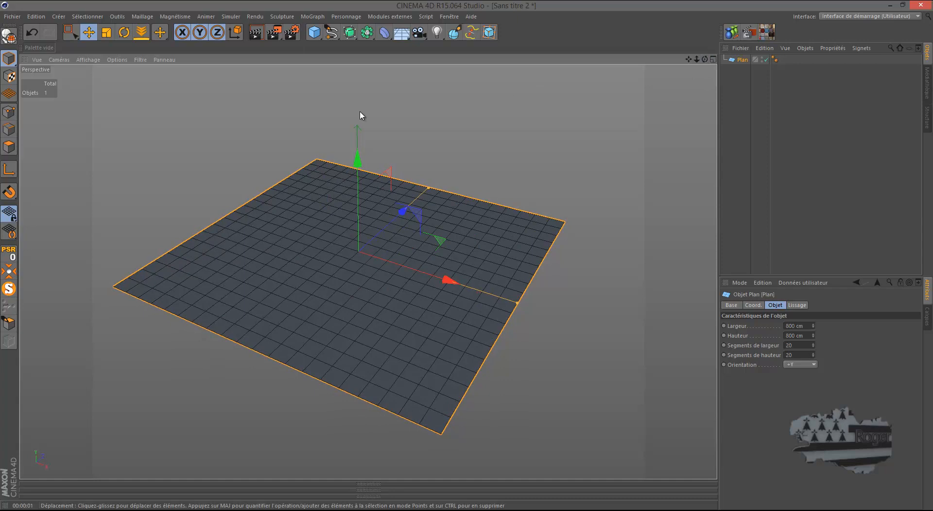
Step: Make the plane editable and brush-select a central patch of its points with a radius of 44
left_click(8, 35)
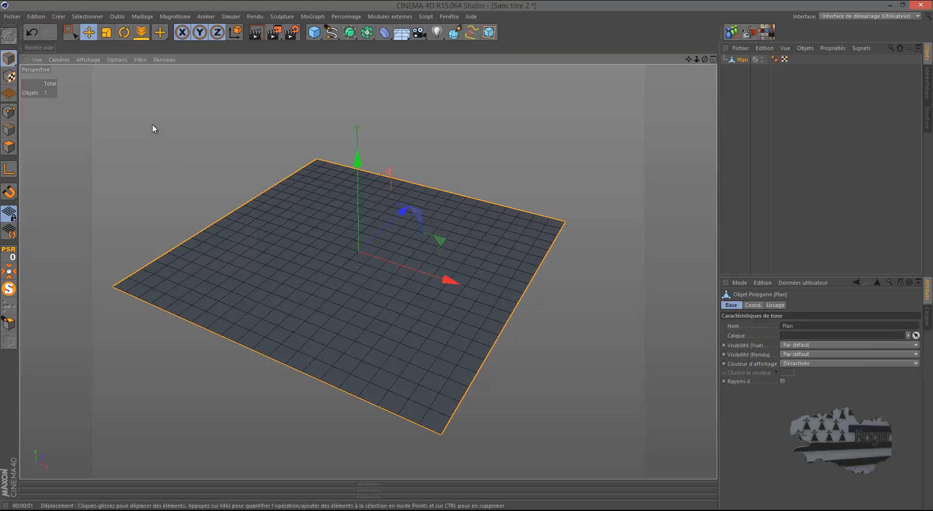
left_click(8, 112)
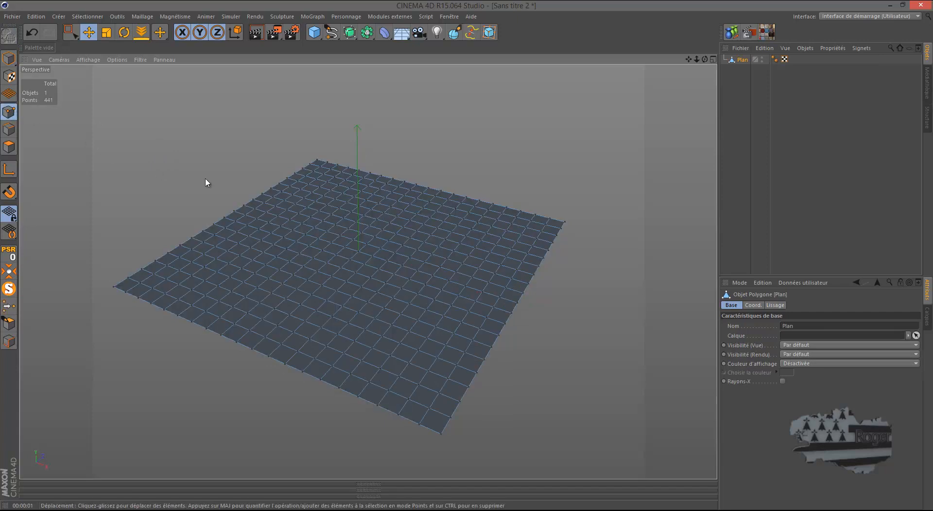
left_click(72, 32)
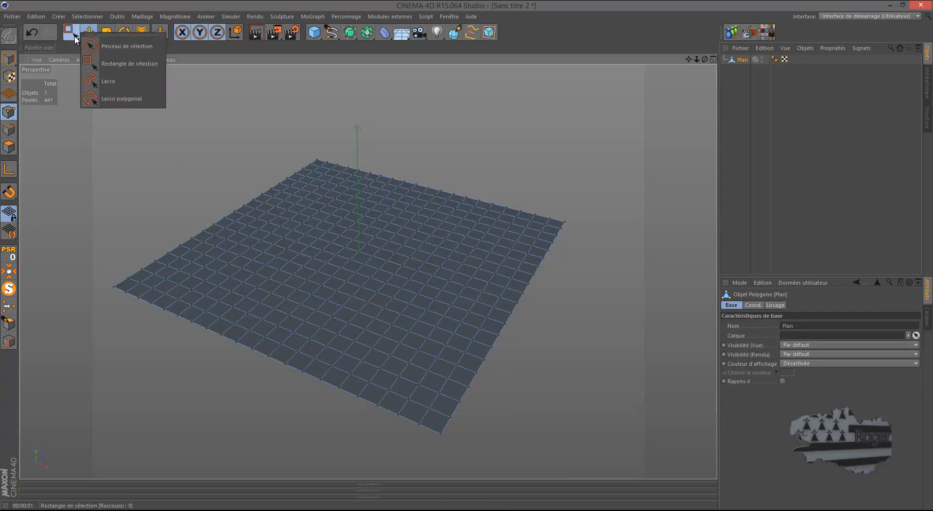
left_click(118, 47)
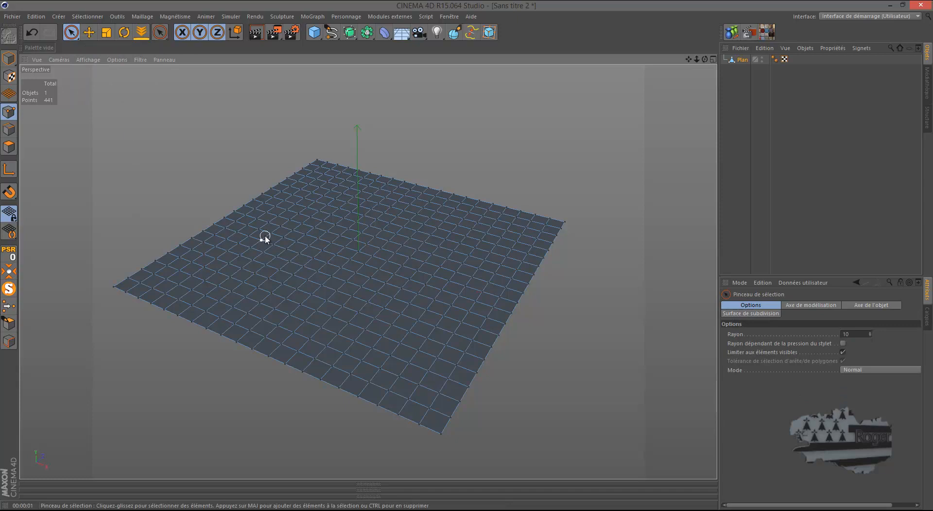
middle_click_drag(466, 153, 487, 152)
mouse_move(327, 217)
left_mouse_down()
mouse_move(298, 281)
mouse_move(384, 290)
mouse_move(323, 256)
mouse_move(391, 233)
mouse_move(436, 292)
mouse_move(393, 305)
mouse_move(417, 250)
mouse_move(350, 228)
mouse_move(293, 246)
mouse_move(313, 291)
mouse_move(422, 311)
mouse_move(446, 280)
left_mouse_up()
Step: Try raising the selected central points along Y, and undo the move
left_click_drag(358, 164, 361, 137)
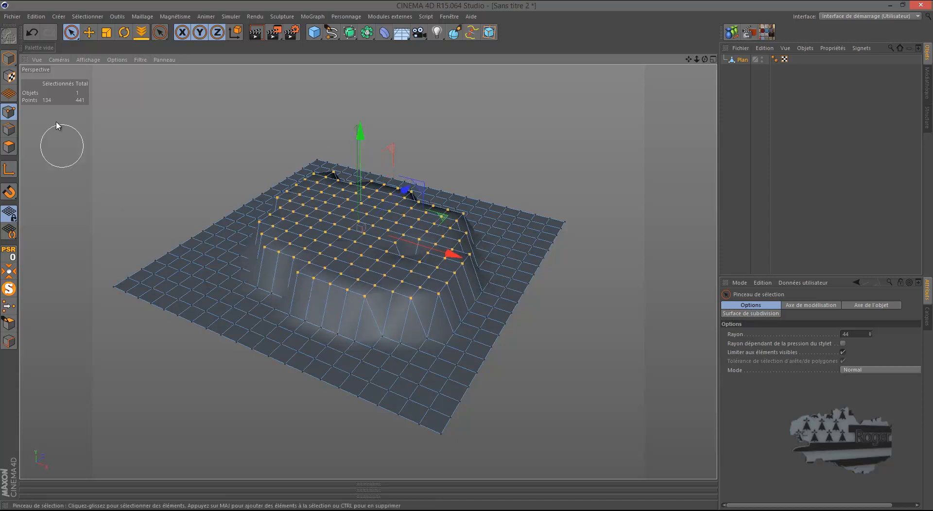
left_click(32, 32)
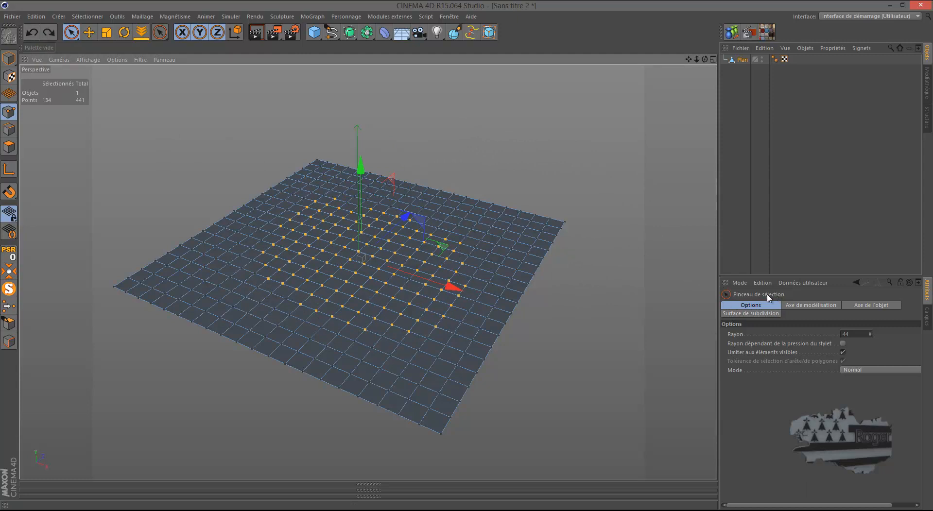
Step: Set the selection brush's mode to Contour progressif
left_click(756, 304)
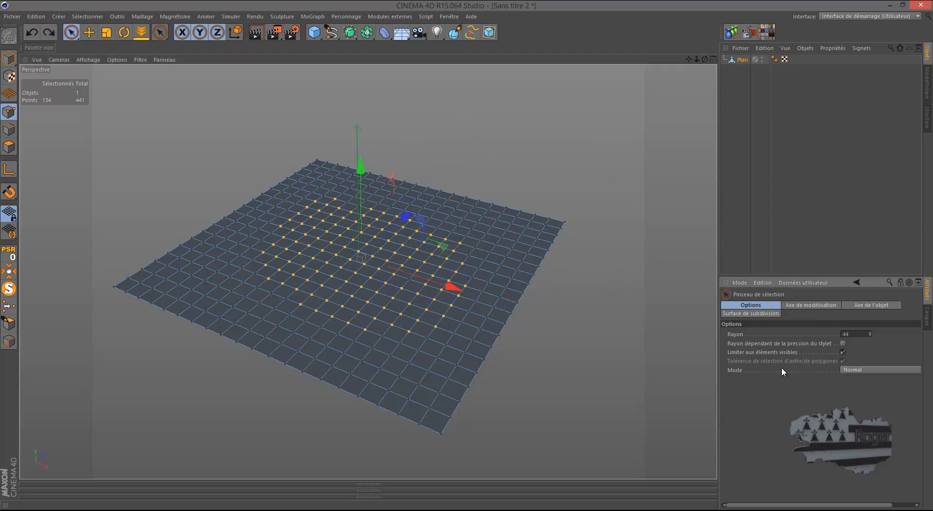
left_click(853, 370)
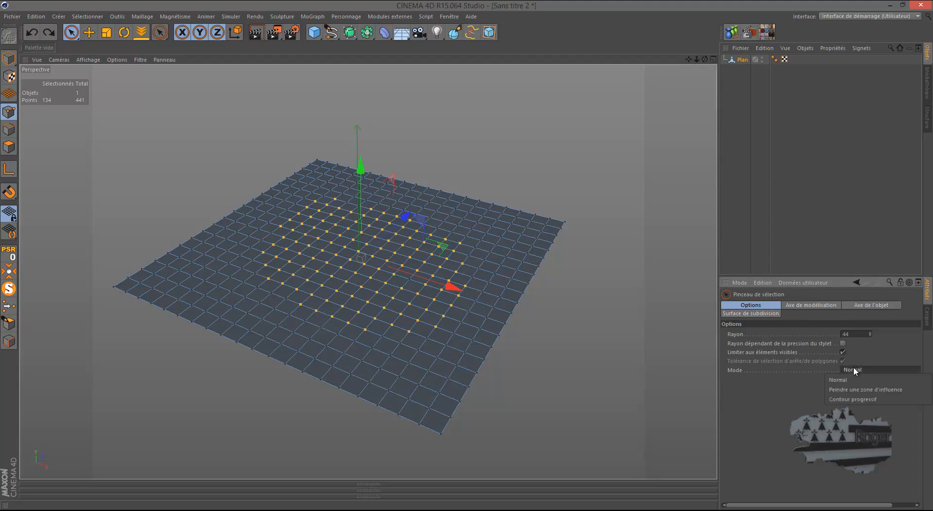
left_click(858, 401)
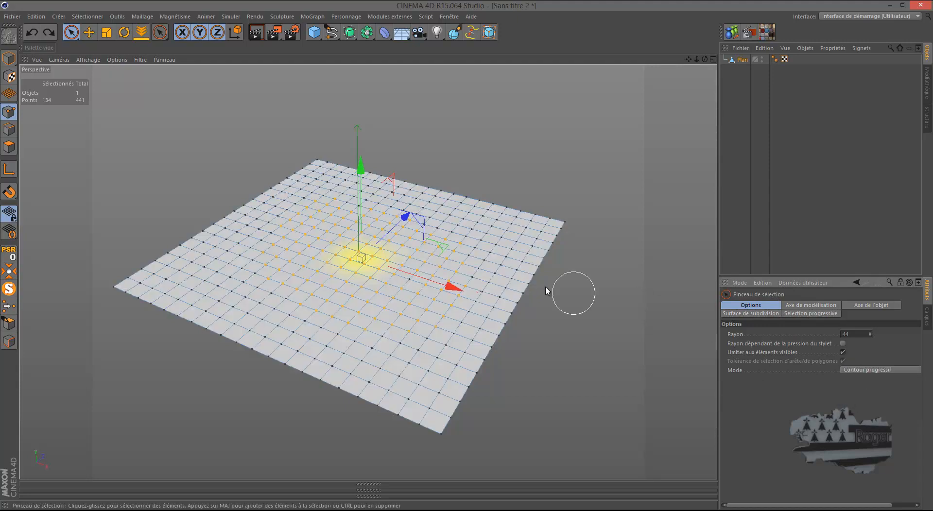
Step: Try raising the plane's centre with the progressive selection at its default radius, and undo the move
left_click_drag(357, 179, 361, 124)
key("ctrl+z")
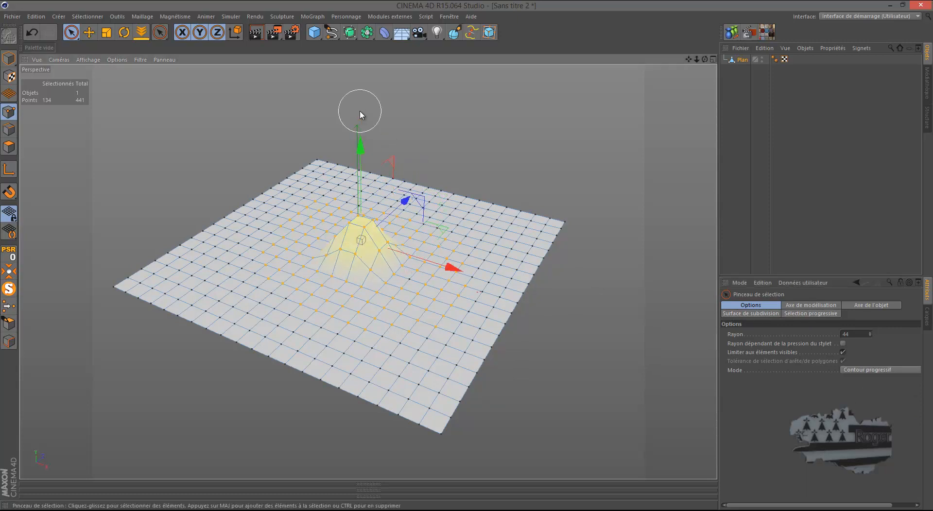
left_click(35, 34)
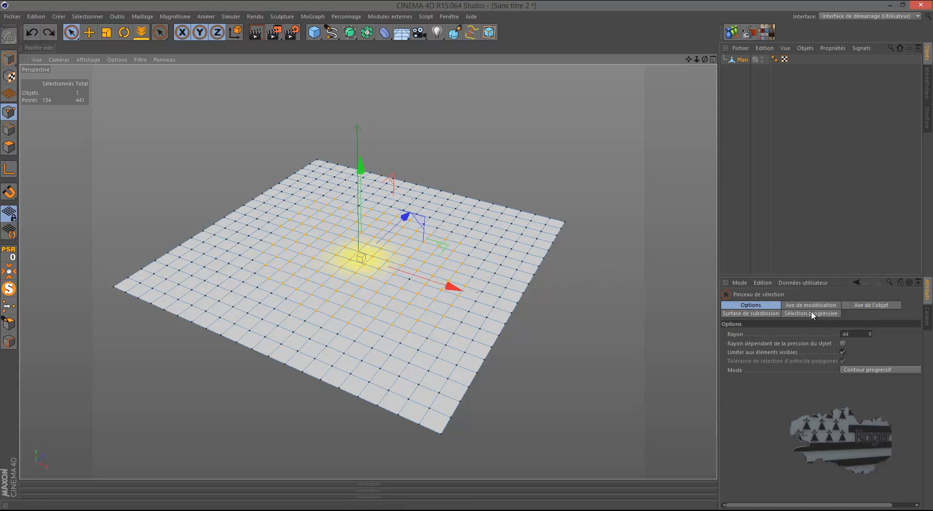
Step: Switch the selection brush to Normal mode and back to Contour progressif
left_click(851, 370)
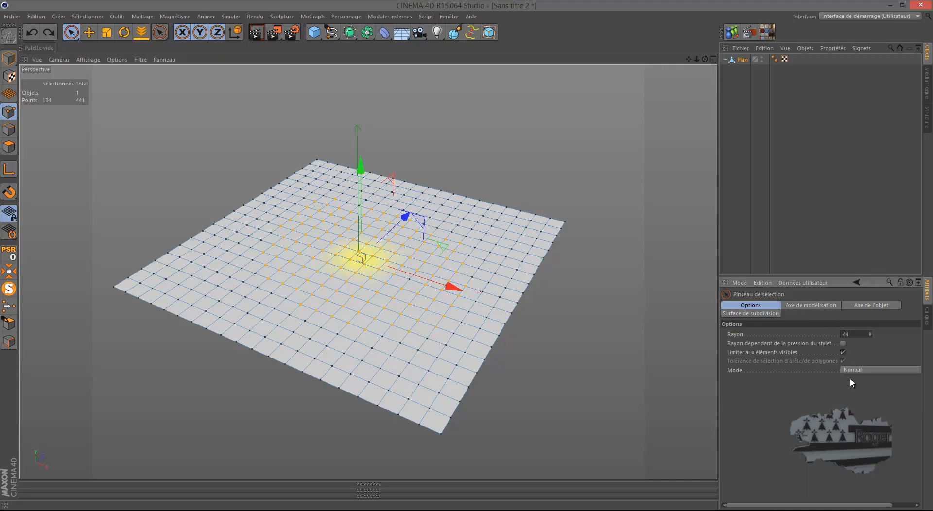
left_click(837, 380)
left_click(848, 369)
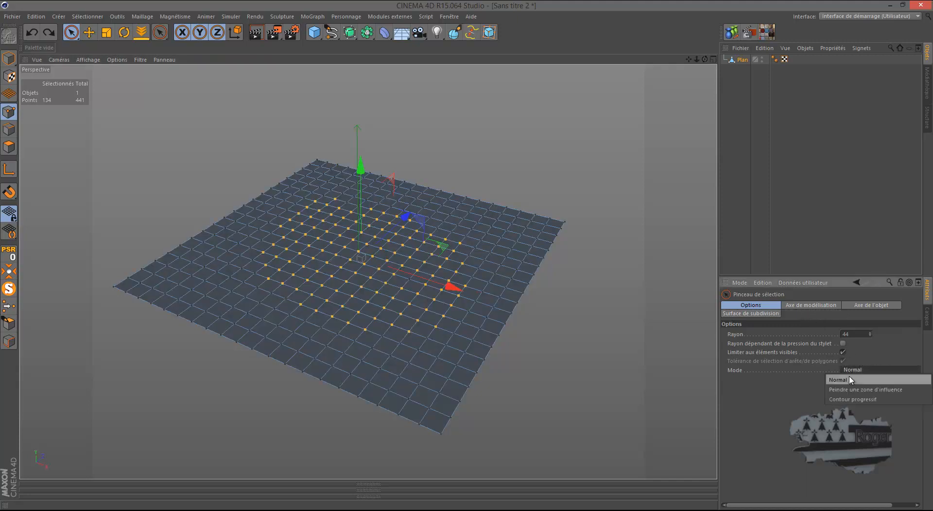
left_click(844, 399)
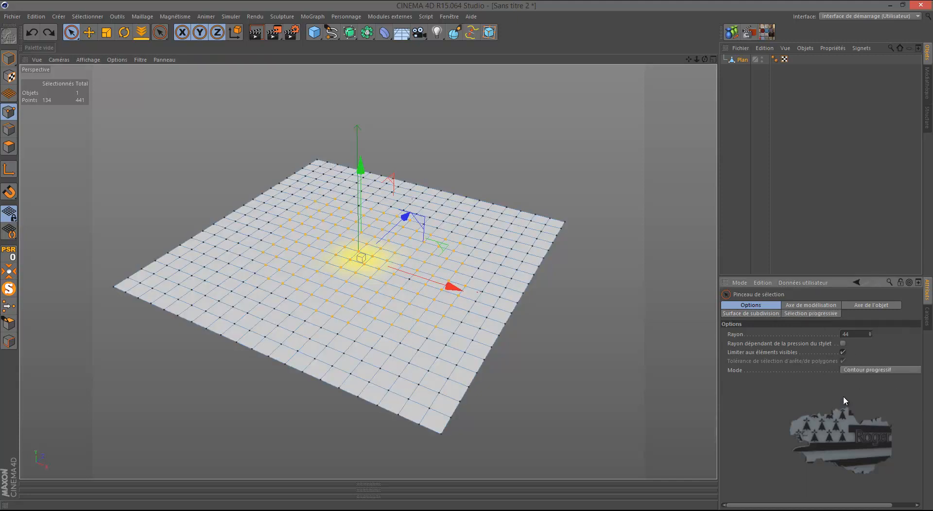
Step: Set the progressive selection radius to 377 cm and raise the plane's centre along Y into a mound
left_click(809, 314)
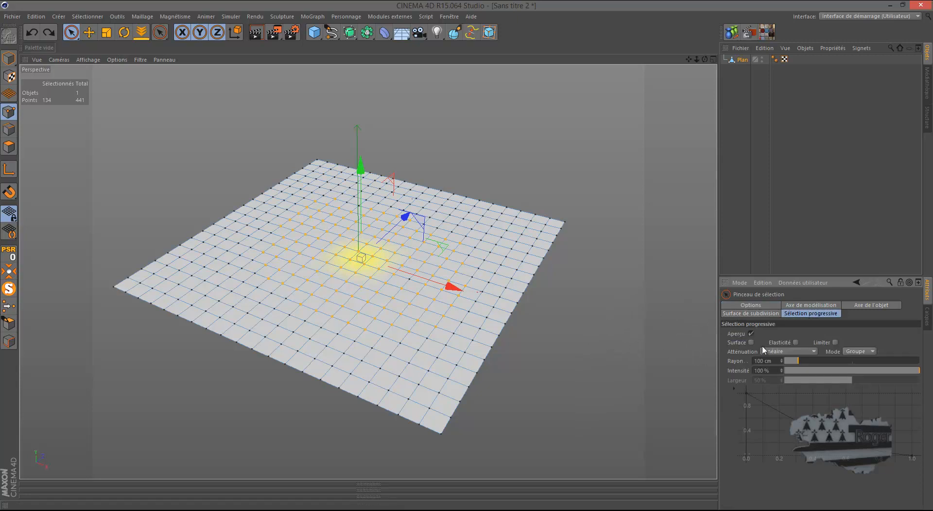
left_click_drag(801, 364, 836, 363)
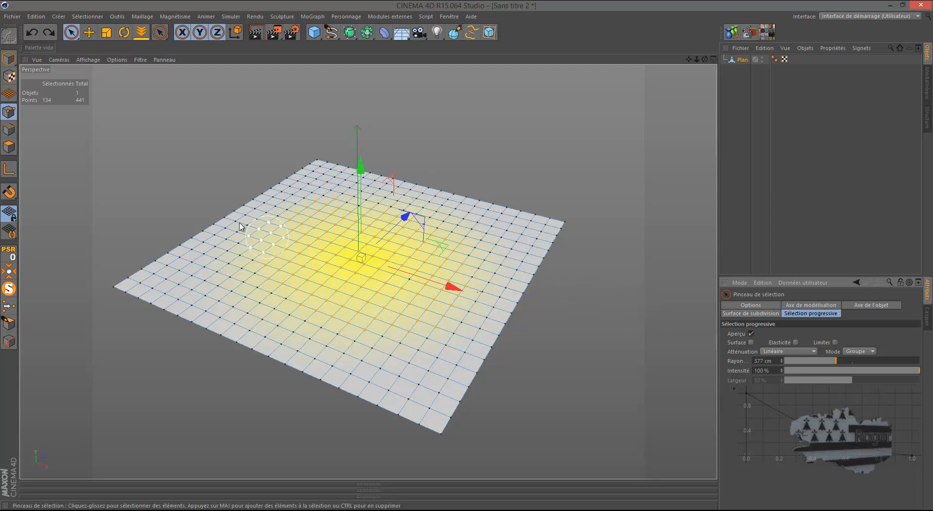
left_click_drag(359, 174, 364, 117)
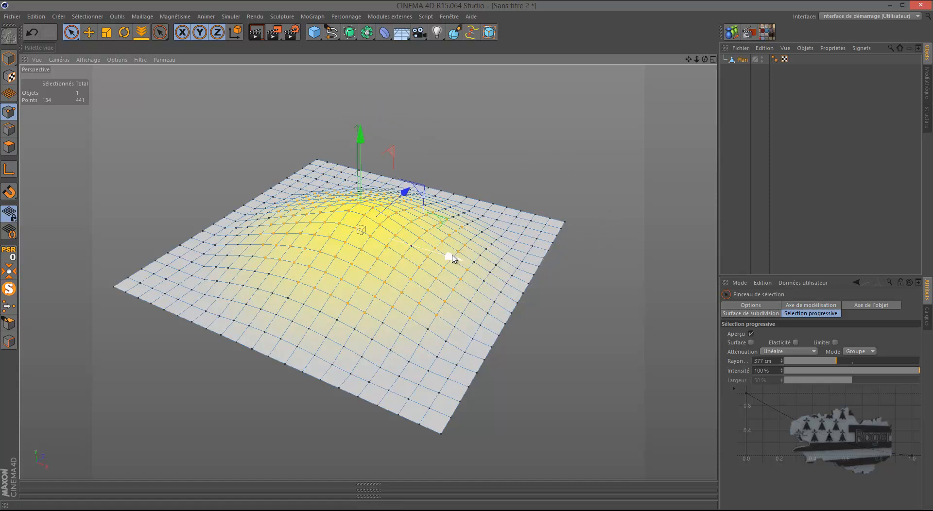
Step: Select a small patch on the mound's slope, set the progressive radius to 273 cm and raise the patch slightly
mouse_move(420, 256)
left_mouse_down()
mouse_move(434, 252)
mouse_move(424, 254)
left_mouse_up()
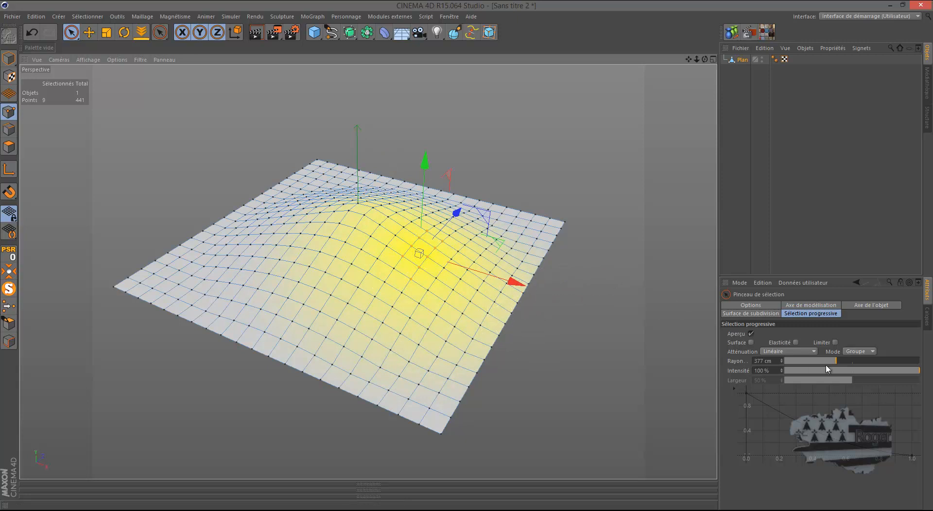
left_click_drag(829, 361, 827, 361)
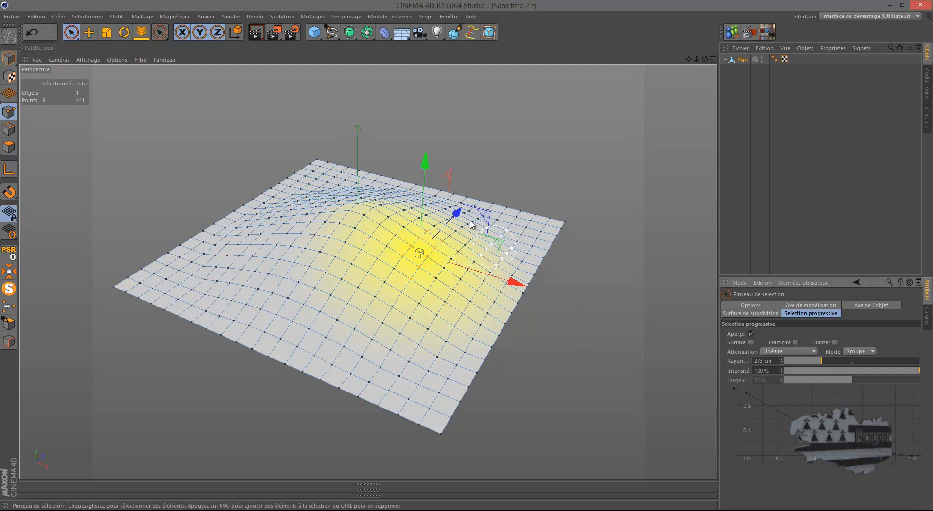
left_click_drag(428, 164, 428, 154)
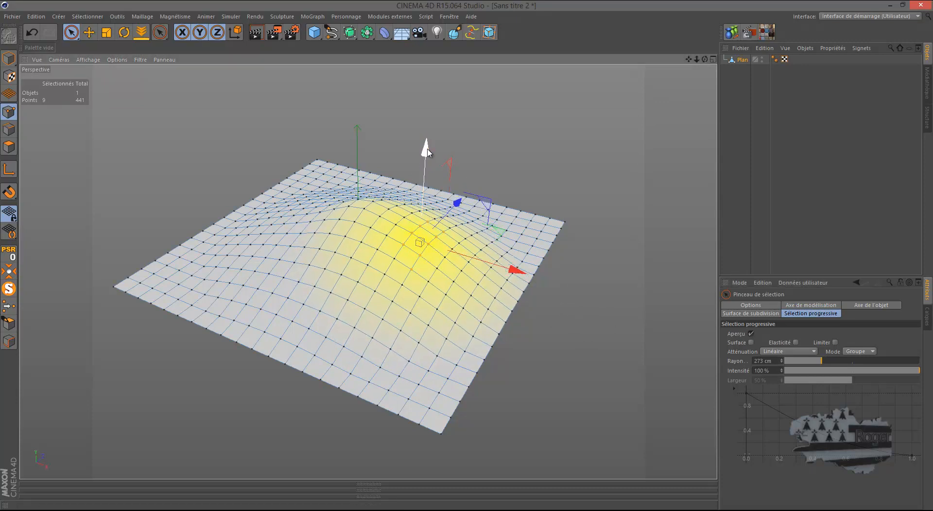
Step: Select a patch of points near the top of the mound from the opposite side and raise it slightly along Y
mouse_move(704, 59)
left_mouse_down()
mouse_move(462, 257)
mouse_move(552, 290)
left_mouse_up()
left_click_drag(488, 316, 472, 300)
mouse_move(483, 340)
left_mouse_down()
mouse_move(494, 324)
mouse_move(516, 323)
mouse_move(541, 281)
left_mouse_up()
left_click_drag(503, 214, 510, 207)
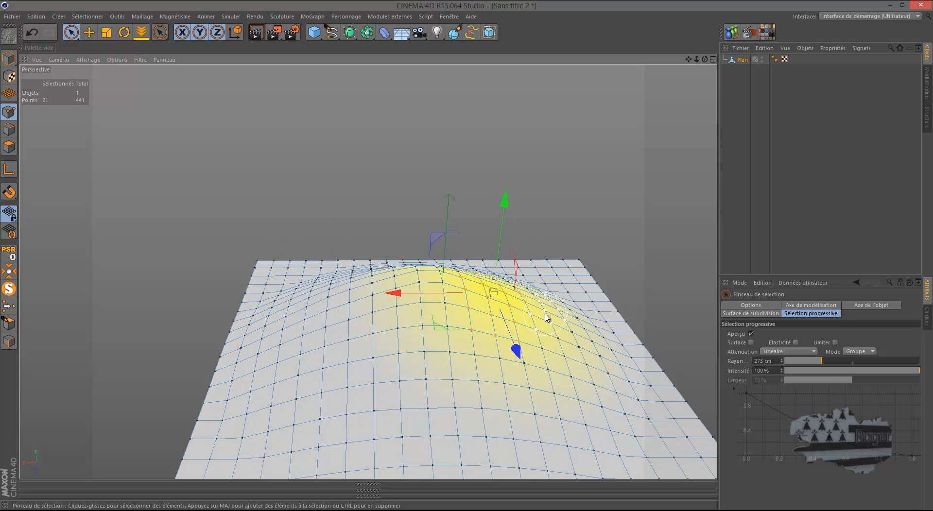
Step: Select a patch of points lower on the mound's flank, check it from another angle and clear the selection
mouse_move(544, 316)
left_mouse_down()
mouse_move(530, 301)
mouse_move(550, 325)
left_mouse_up()
left_click(33, 30)
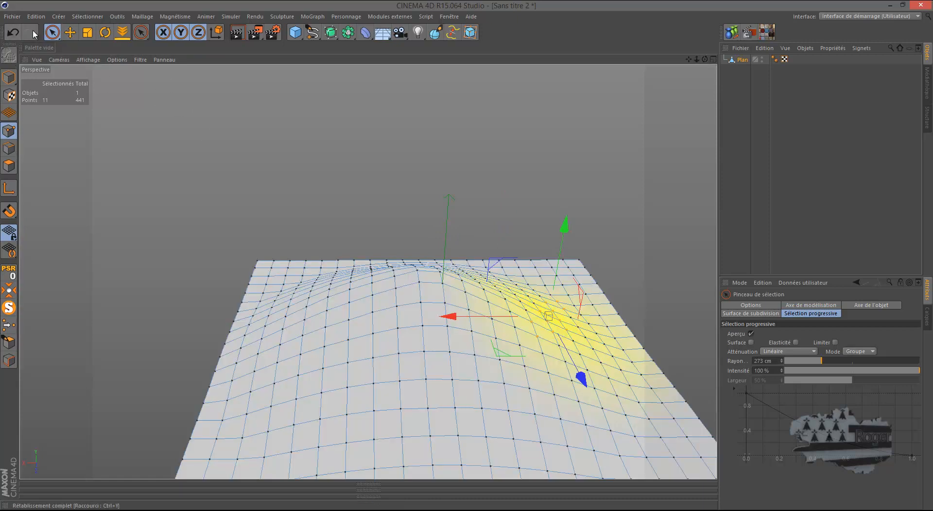
mouse_move(704, 59)
left_mouse_down()
mouse_move(466, 255)
mouse_move(584, 328)
left_mouse_up()
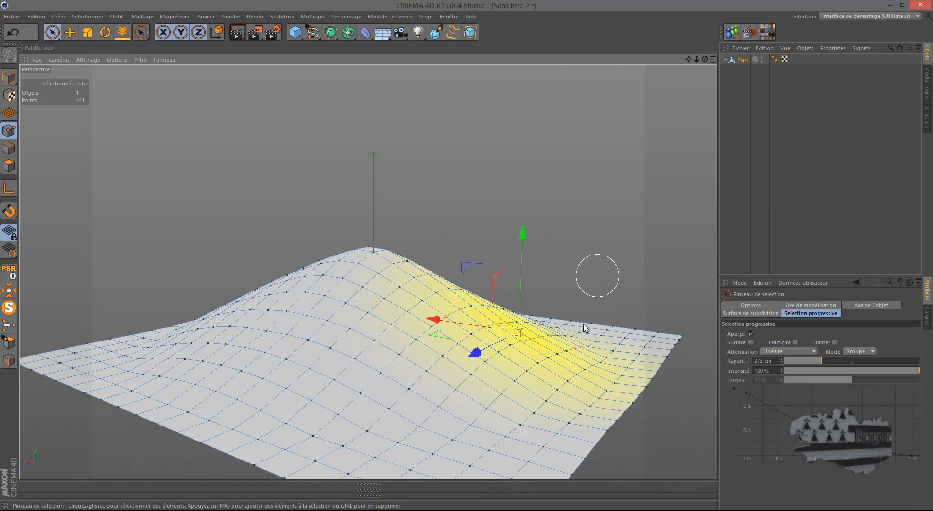
left_click(515, 383)
left_click(604, 212)
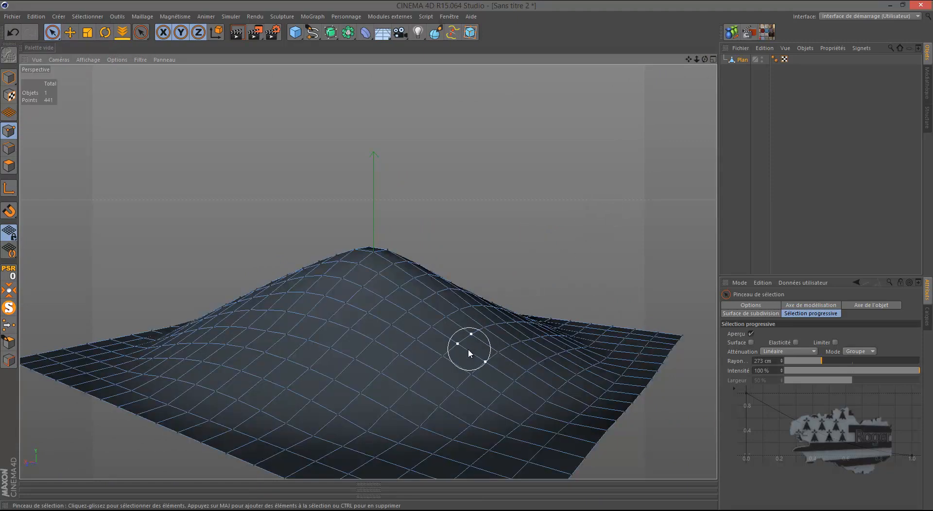
Step: Select points on the mound's flank and raise them along Y to bulge the slope
mouse_move(468, 355)
left_mouse_down()
mouse_move(489, 337)
mouse_move(543, 331)
left_mouse_up()
left_click_drag(704, 60, 643, 62)
left_click_drag(653, 355, 689, 408, "ctrl")
left_click_drag(704, 59, 685, 74)
mouse_move(518, 232)
left_mouse_down()
mouse_move(536, 208)
mouse_move(532, 221)
left_mouse_up()
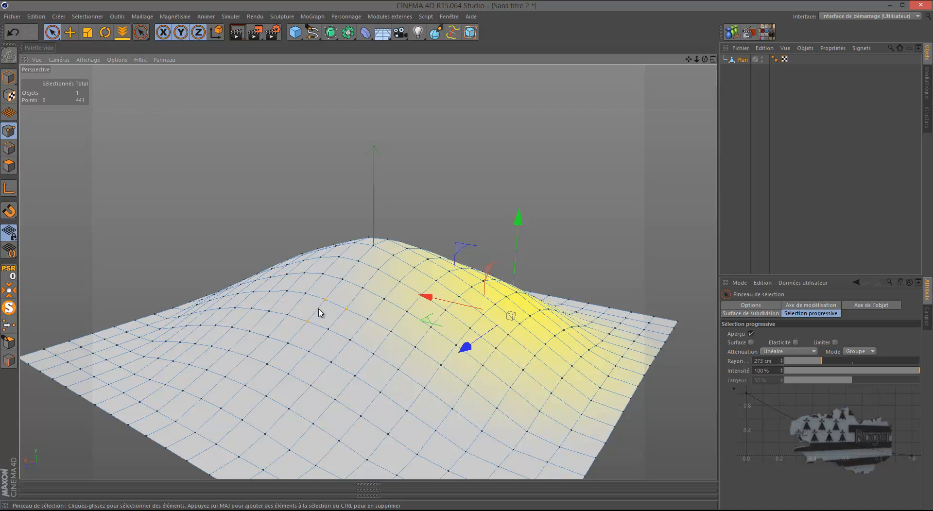
Step: Raise a patch of points on the mound's flank slightly along Y, lower the points around the summit and clear the selection
left_click_drag(285, 302, 325, 304)
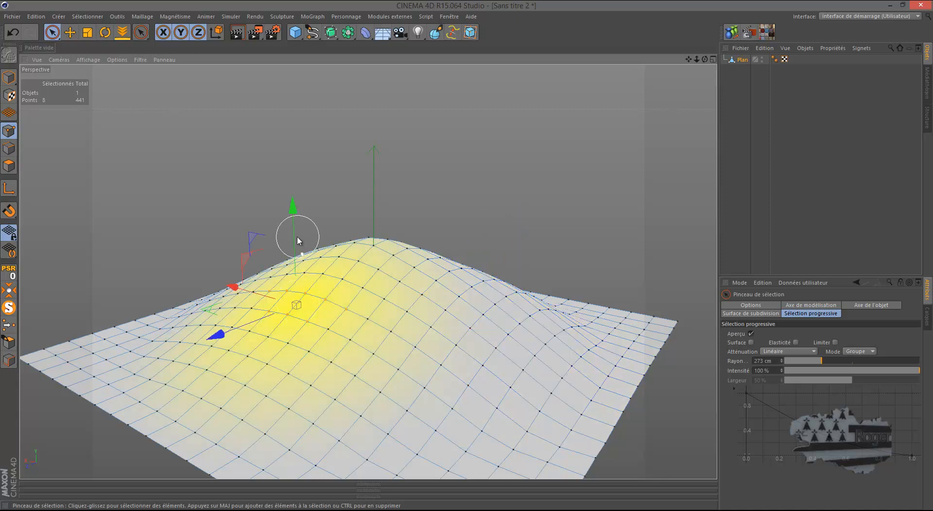
left_click_drag(292, 209, 292, 196)
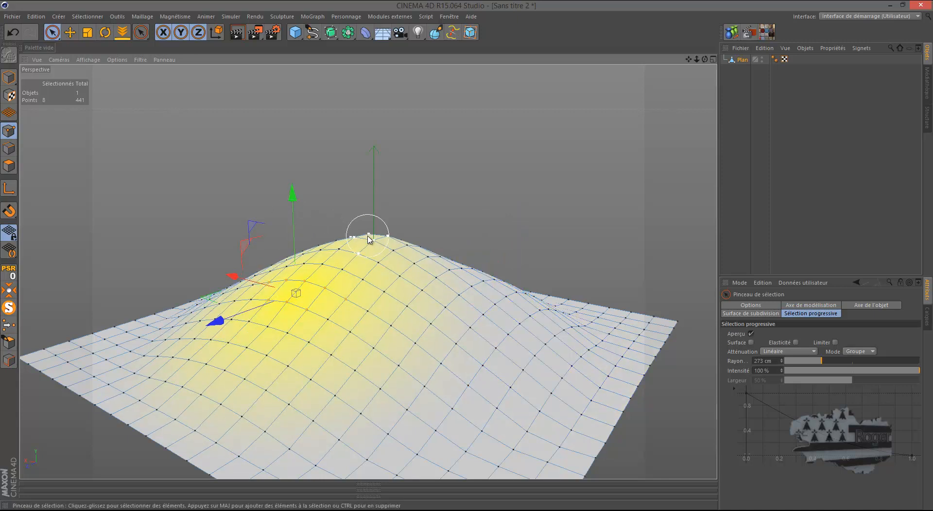
left_click(367, 238)
left_click_drag(355, 147, 364, 174)
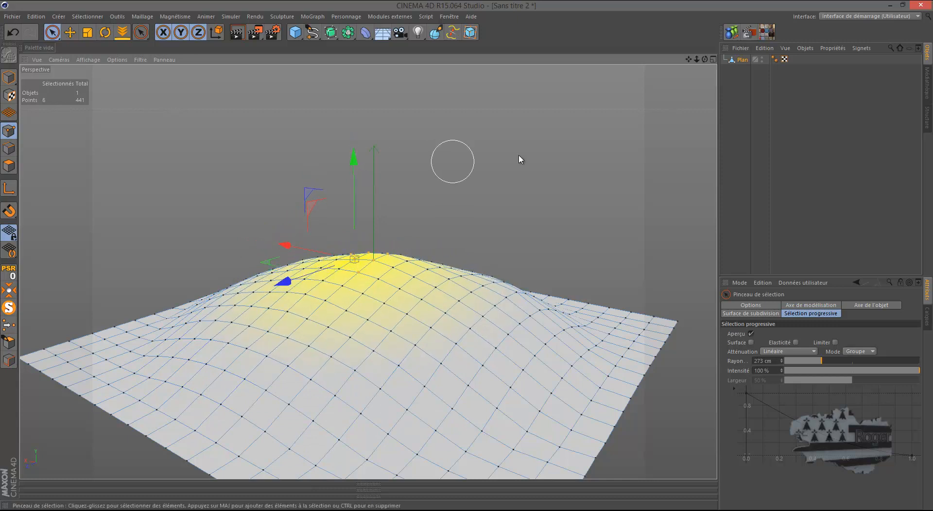
mouse_move(704, 60)
left_mouse_down()
mouse_move(468, 261)
mouse_move(572, 147)
left_mouse_up()
left_click(530, 170)
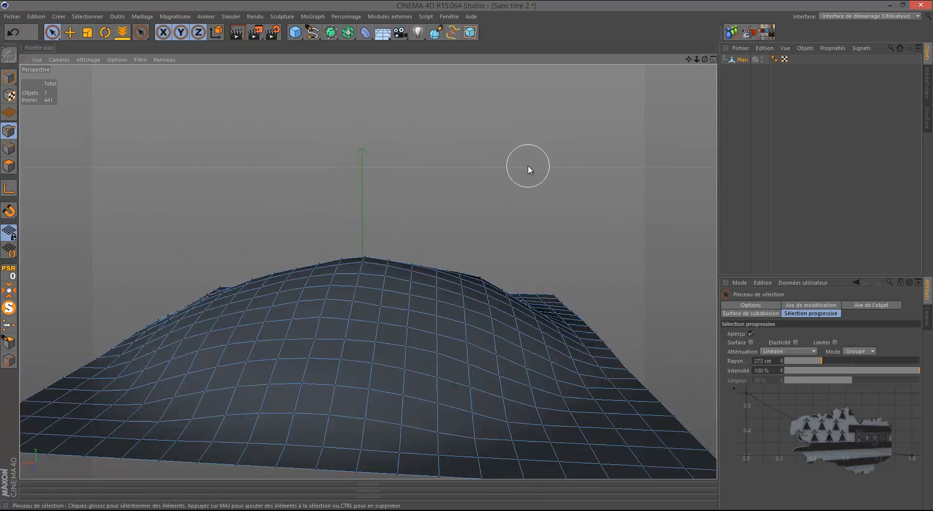
Step: Set the selection brush mode to Normal and select the whole row of points along the plane's front edge
scroll(576, 241, "down", 3)
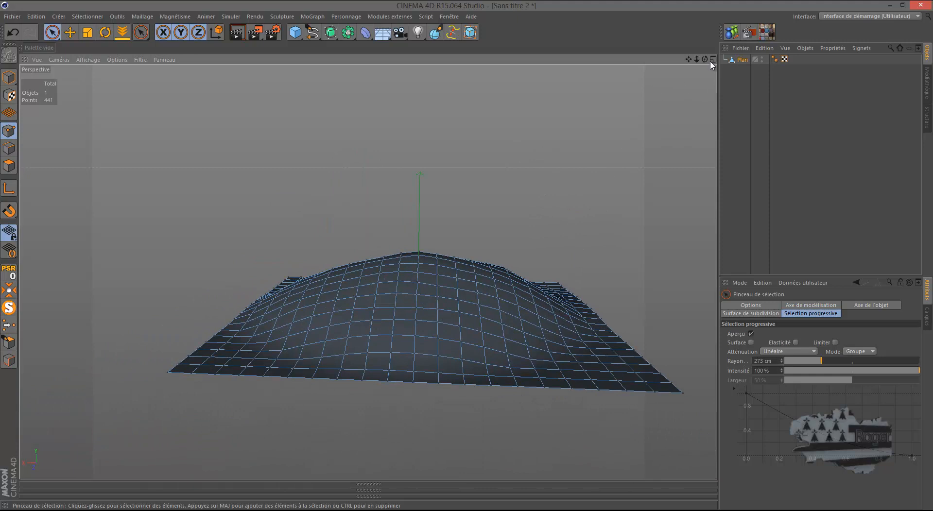
left_click_drag(705, 58, 466, 258)
left_click(748, 306)
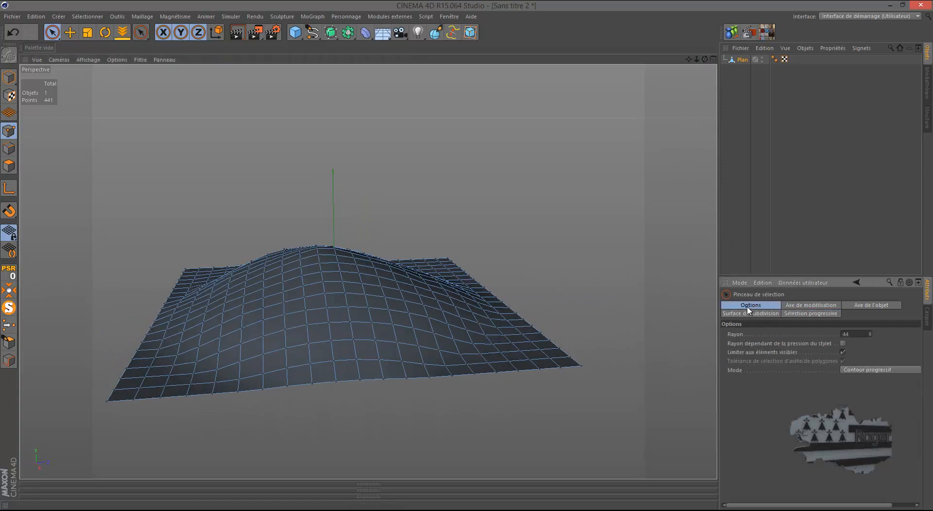
left_click(854, 370)
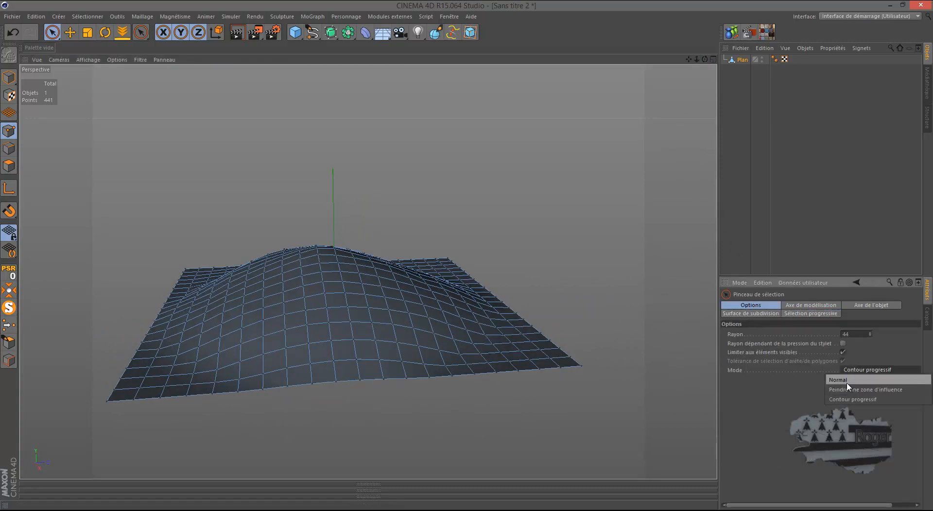
left_click(854, 378)
mouse_move(591, 388)
left_mouse_down()
mouse_move(576, 370)
mouse_move(548, 385)
mouse_move(382, 396)
mouse_move(97, 398)
mouse_move(76, 388)
mouse_move(243, 377)
mouse_move(266, 361)
mouse_move(231, 356)
left_mouse_up()
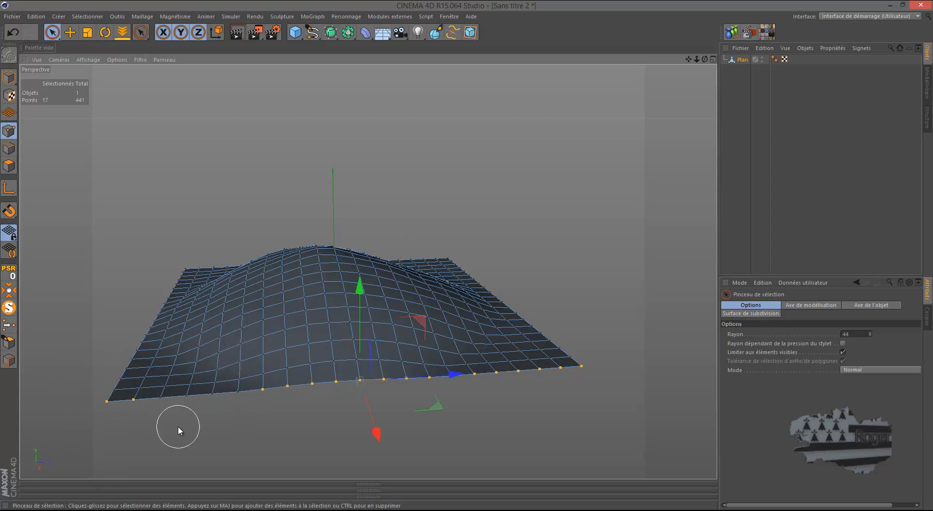
left_click_drag(162, 417, 247, 415, "shift")
left_click_drag(524, 202, 198, 197)
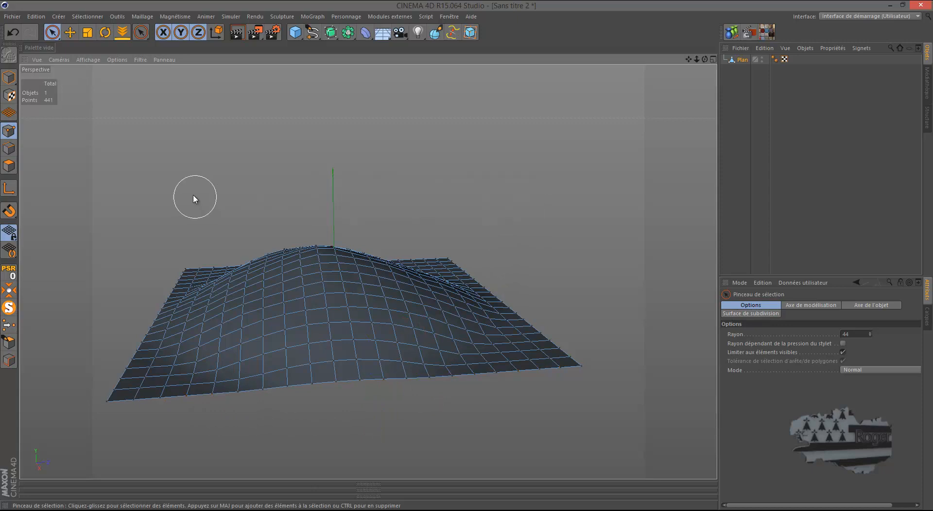
left_click(13, 33)
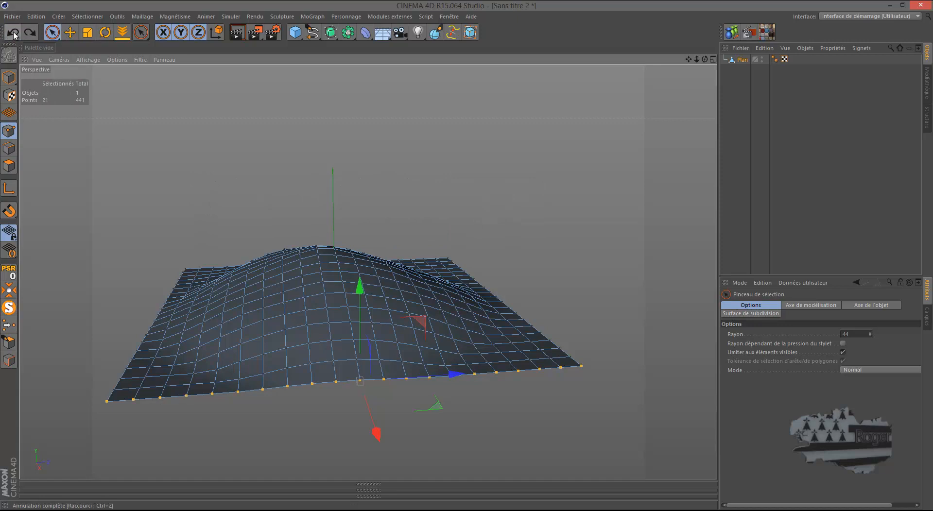
Step: Flatten the selected edge row by setting both its Y position and its Y size to 0
left_click(367, 500)
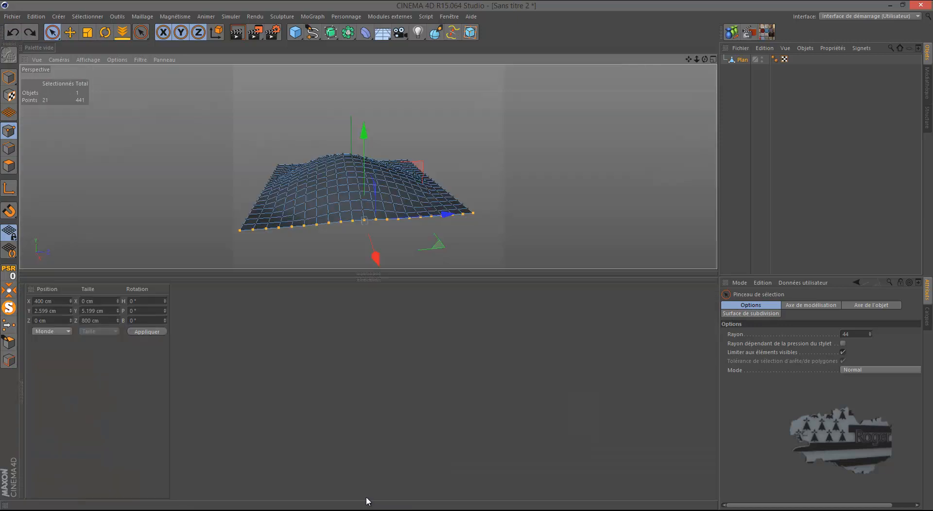
double_click(93, 311)
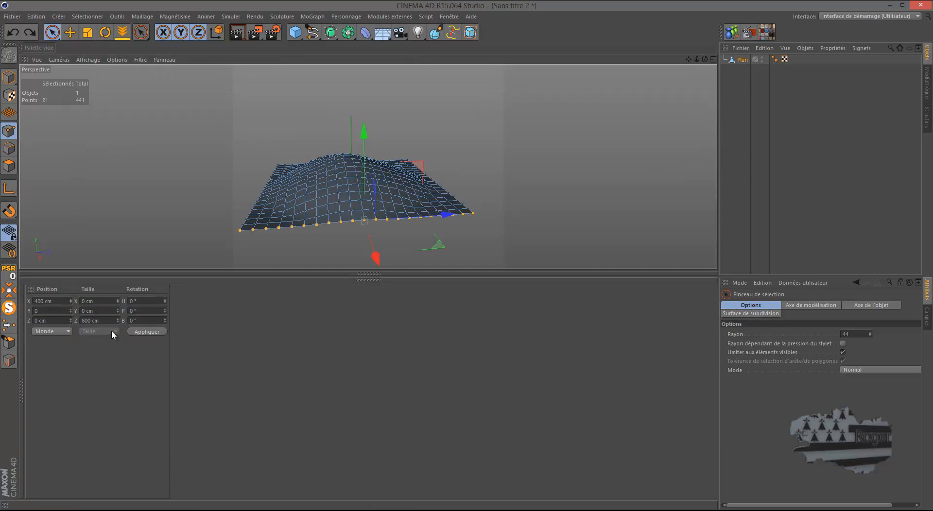
left_click(147, 333)
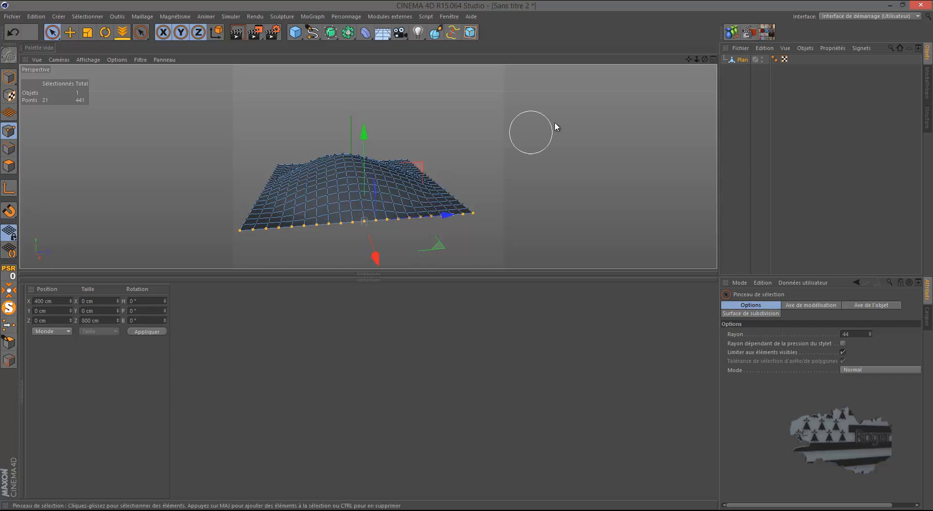
Step: Select the row of points along the plane's opposite edge and remove the stray interior points from the selection
left_click_drag(705, 60, 466, 255)
scroll(553, 130, "down", 2)
left_click_drag(529, 146, 532, 246)
left_click(486, 178, "shift")
left_click(484, 160, "ctrl")
left_click(486, 176, "ctrl")
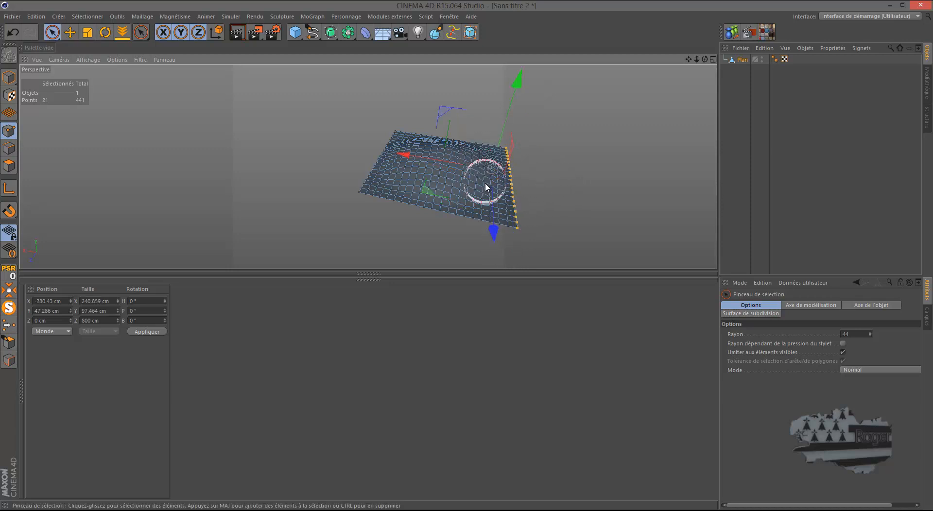
Step: Try to flatten the selected edge row with a Y size of 0, hide the coordinates and clear the selection
left_click(106, 312)
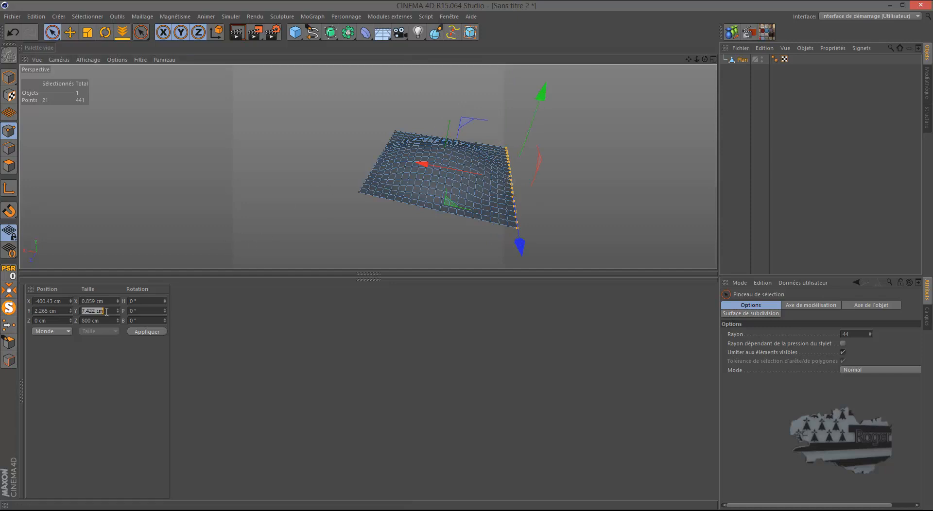
type("0")
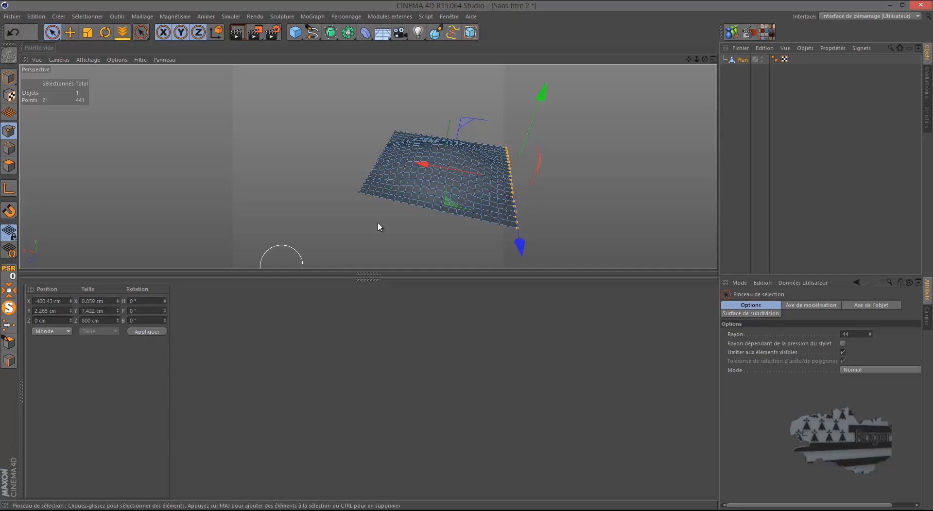
left_click_drag(704, 59, 466, 254)
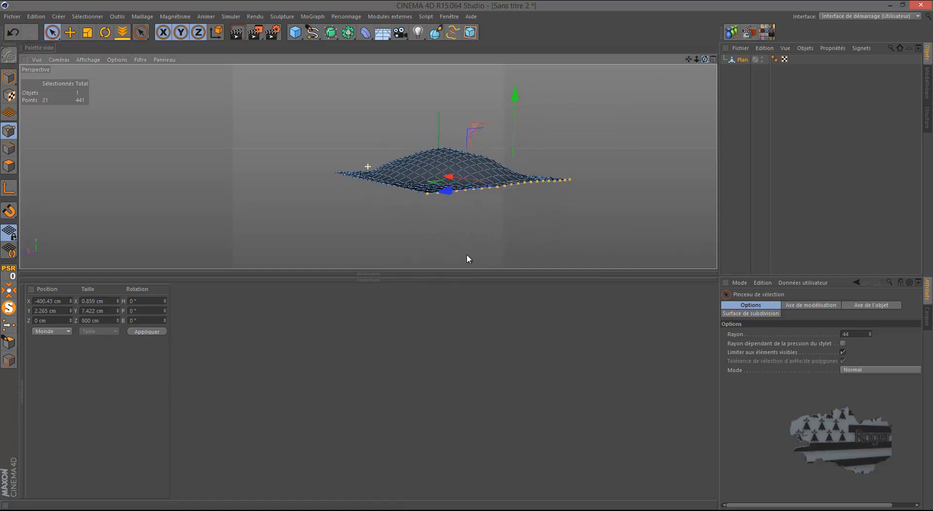
left_click(31, 289, "ctrl")
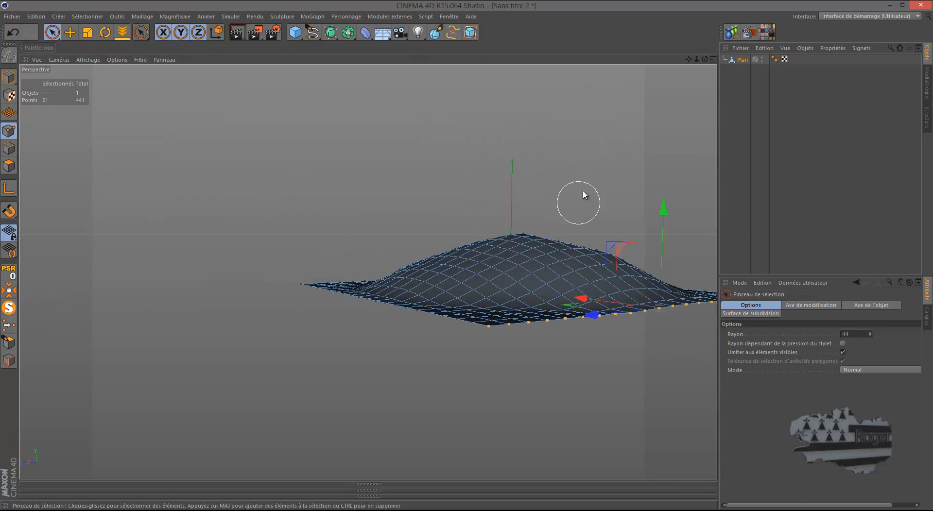
mouse_move(691, 59)
left_mouse_down()
mouse_move(464, 260)
mouse_move(558, 160)
left_mouse_up()
left_click(558, 163)
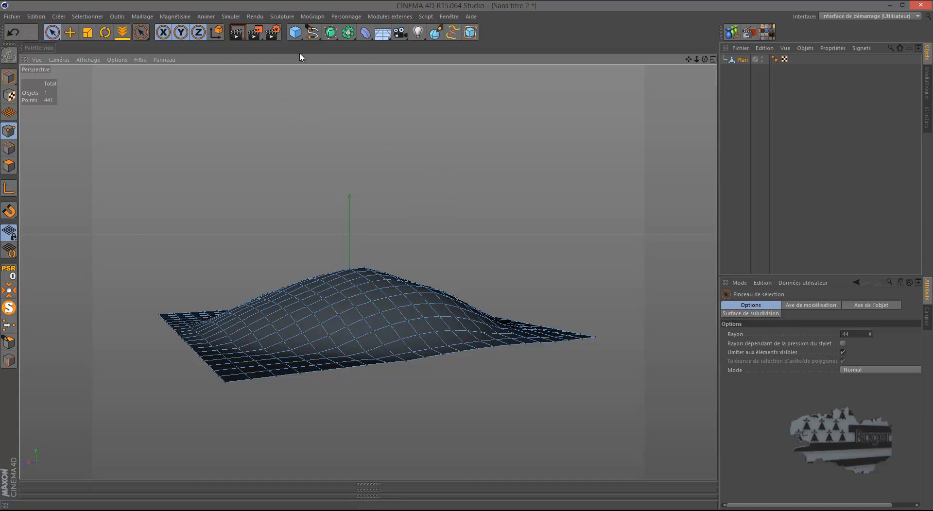
Step: Add a cube and, in the right side view, raise it along Y until its center reaches the mound's top
left_click(295, 32)
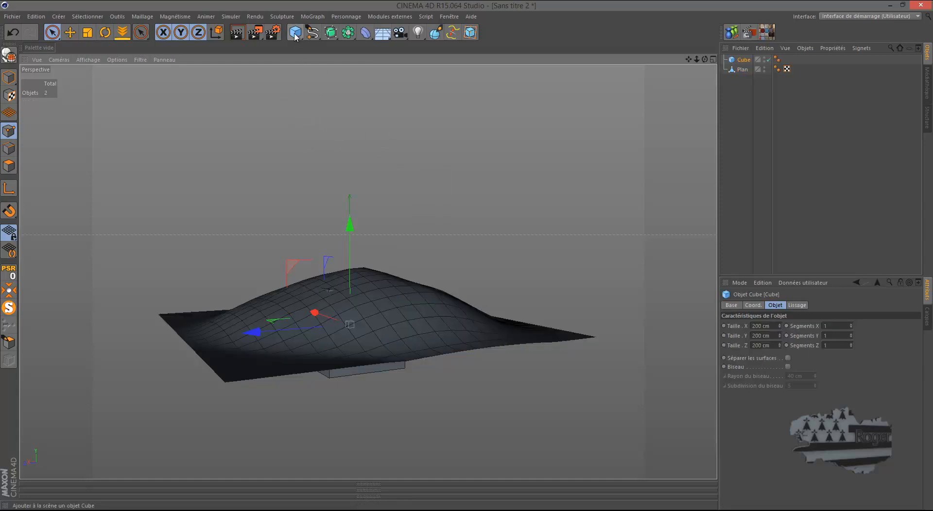
middle_click(287, 244)
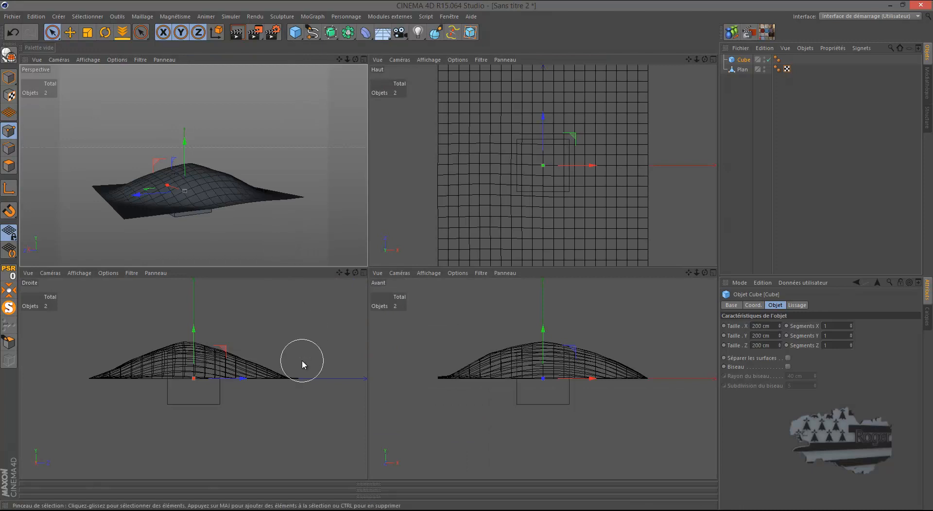
middle_click(325, 349)
scroll(325, 348, "down", 3)
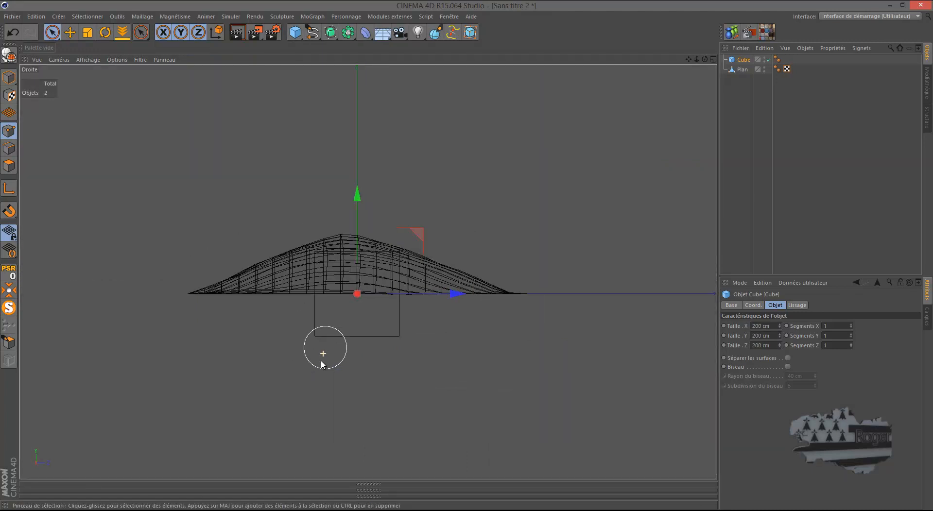
scroll(326, 291, "up", 6)
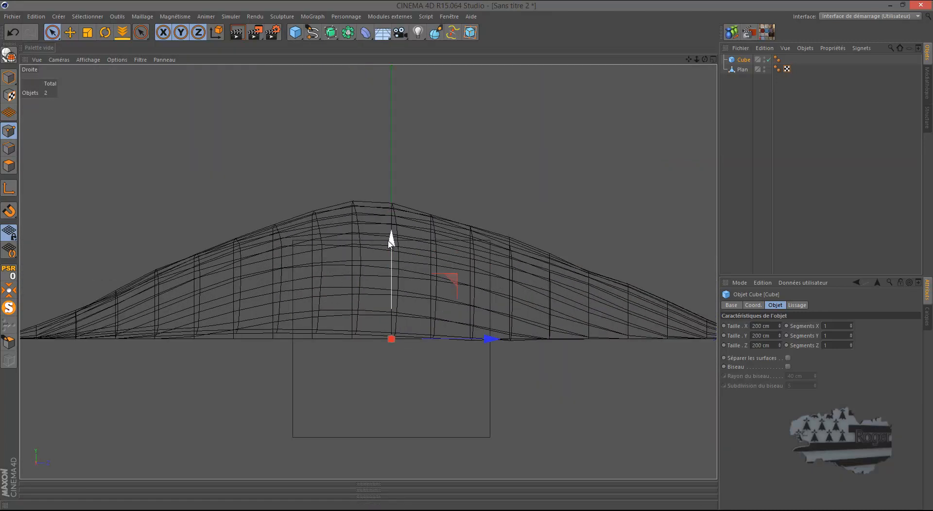
left_click_drag(391, 241, 393, 104)
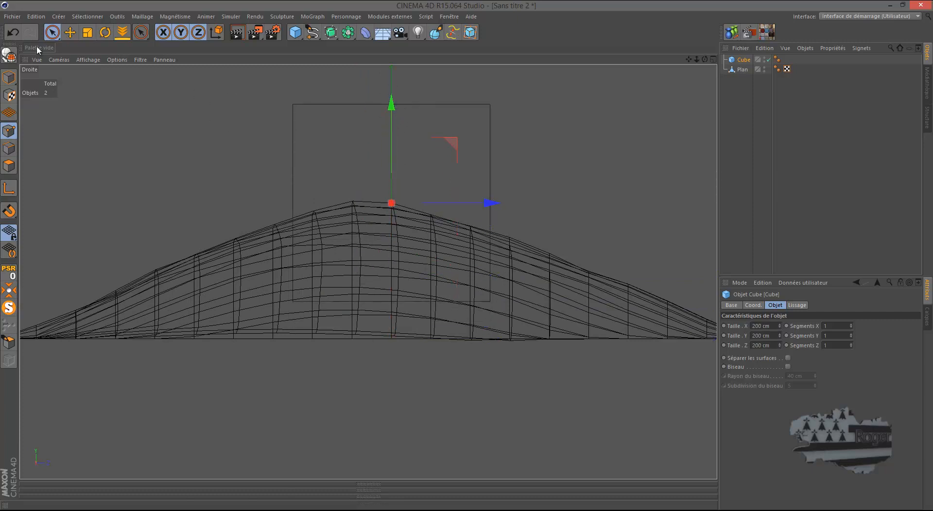
Step: Switch to model mode and set the cube's X, Y and Z sizes to 50 cm
left_click(8, 79)
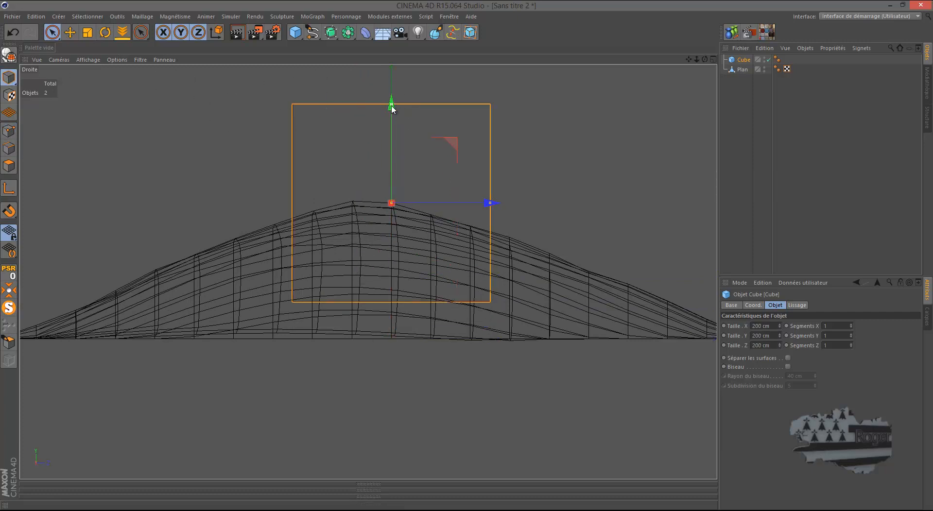
left_click_drag(393, 107, 393, 161)
left_click(13, 32)
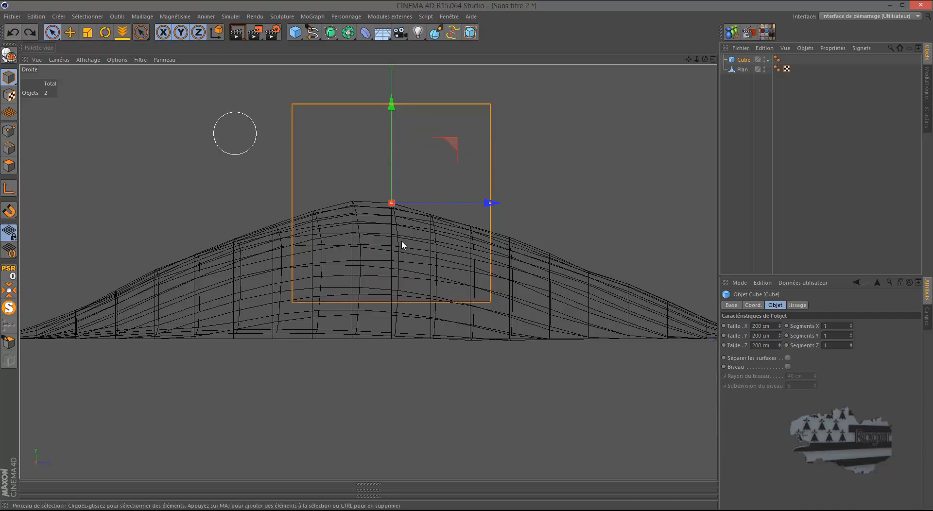
double_click(763, 328)
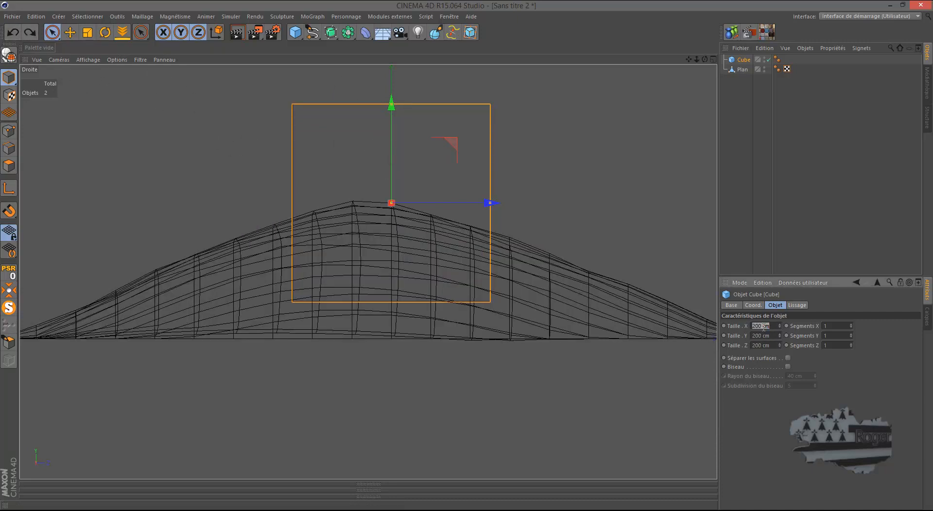
double_click(762, 345)
type("50")
key("Return")
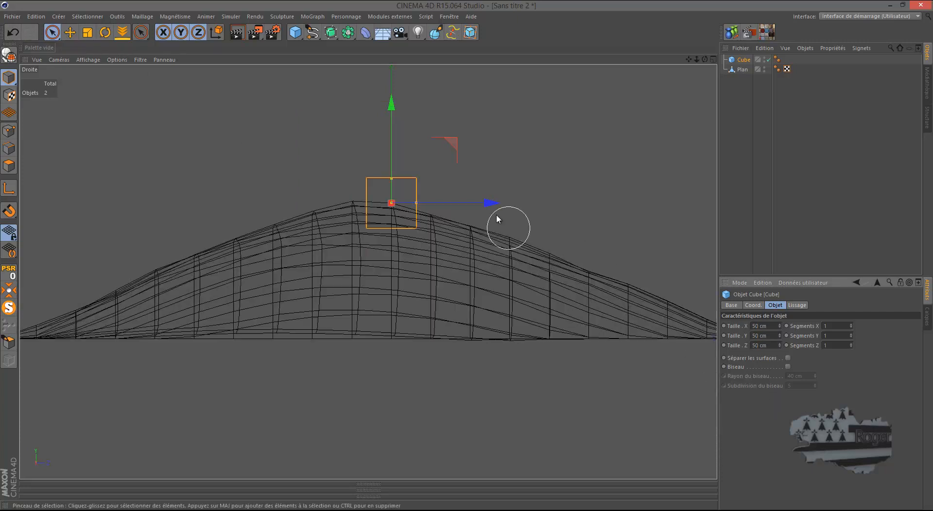
Step: Shift the cube along Z over the mound's summit, raise it slightly so it rests there and return to the perspective view
left_click_drag(487, 203, 466, 204)
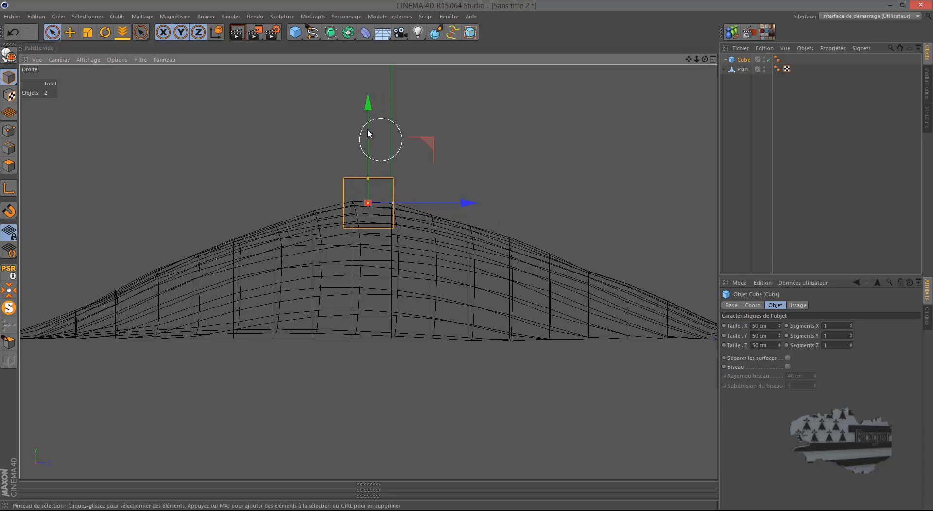
left_click_drag(368, 107, 362, 92)
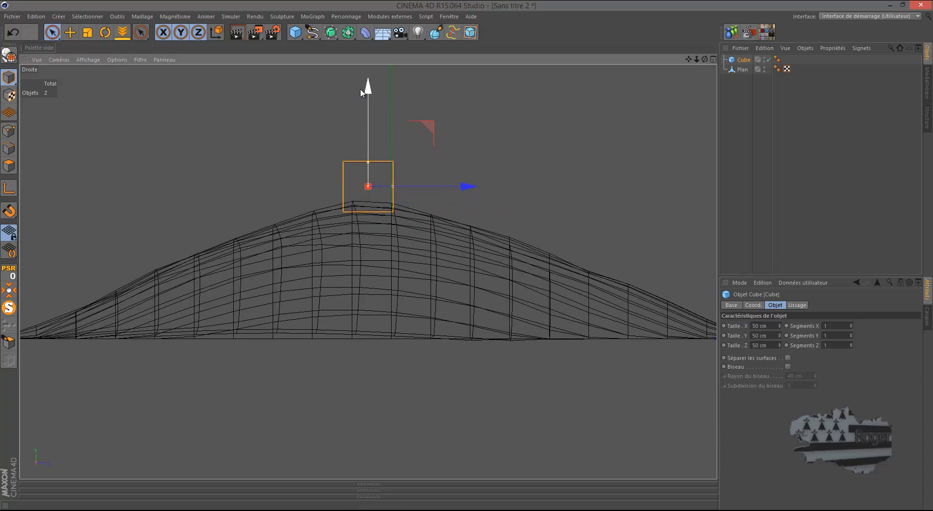
middle_click(239, 123)
middle_click(226, 183)
scroll(357, 257, "up", 8)
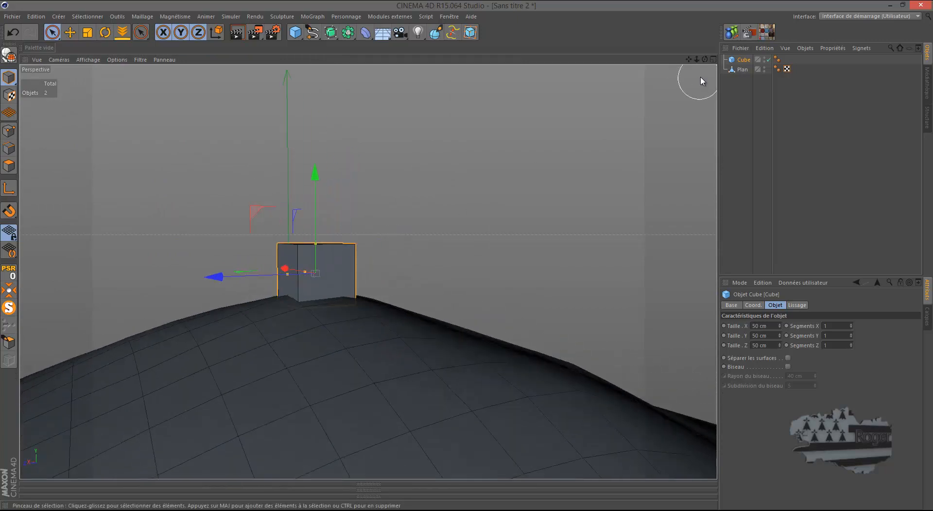
Step: Make the cube editable and select its top face in polygon mode with the Move tool
left_click_drag(704, 59, 676, 63)
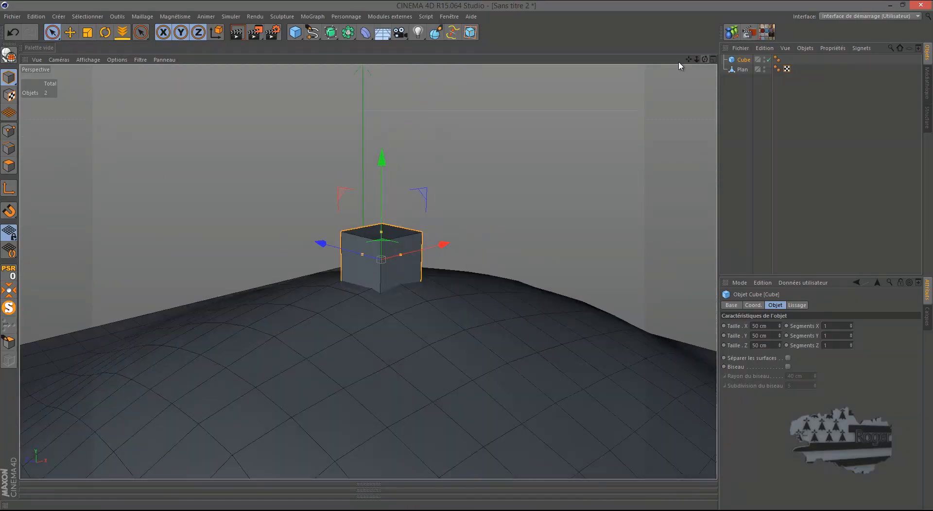
left_click(9, 55)
left_click(9, 167)
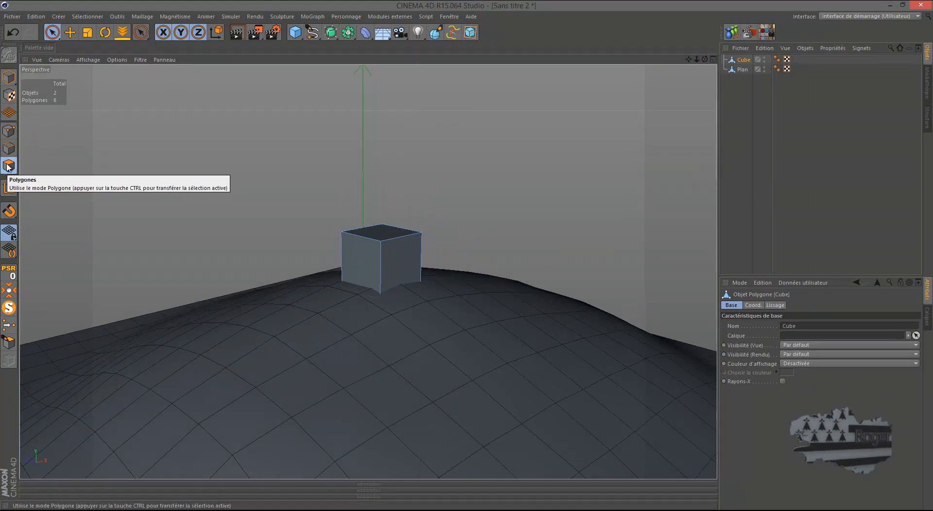
left_click(70, 32)
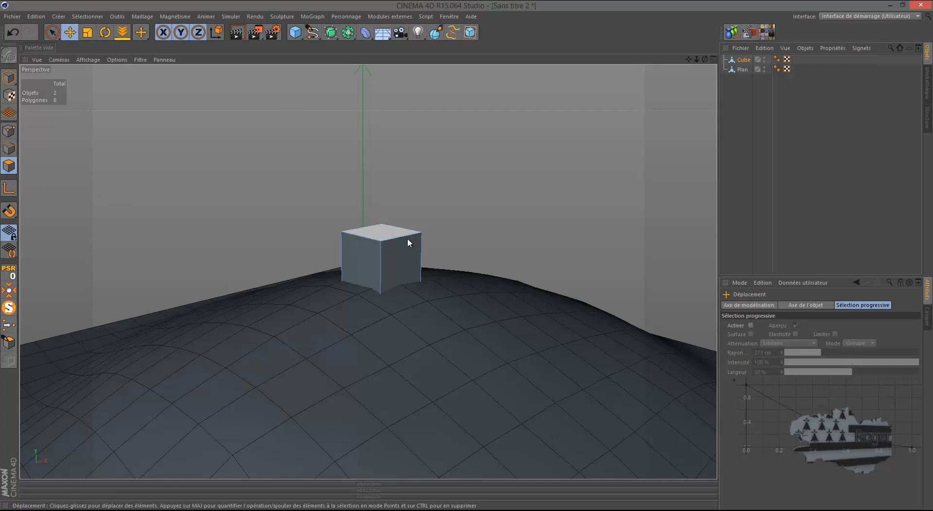
left_click(382, 232)
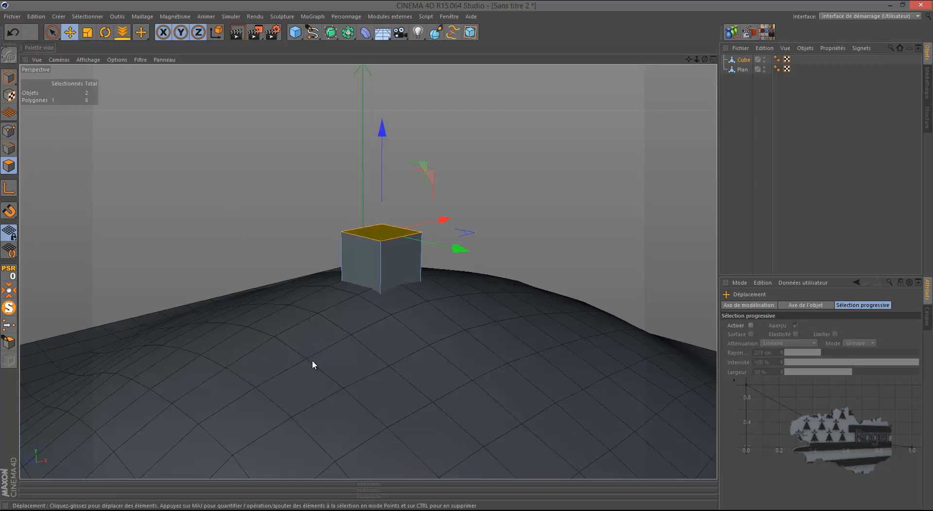
Step: In the right side view, extrude the cube's top face upward into a tall trunk section and scale the new top face down slightly
middle_click(313, 359)
middle_click(293, 360)
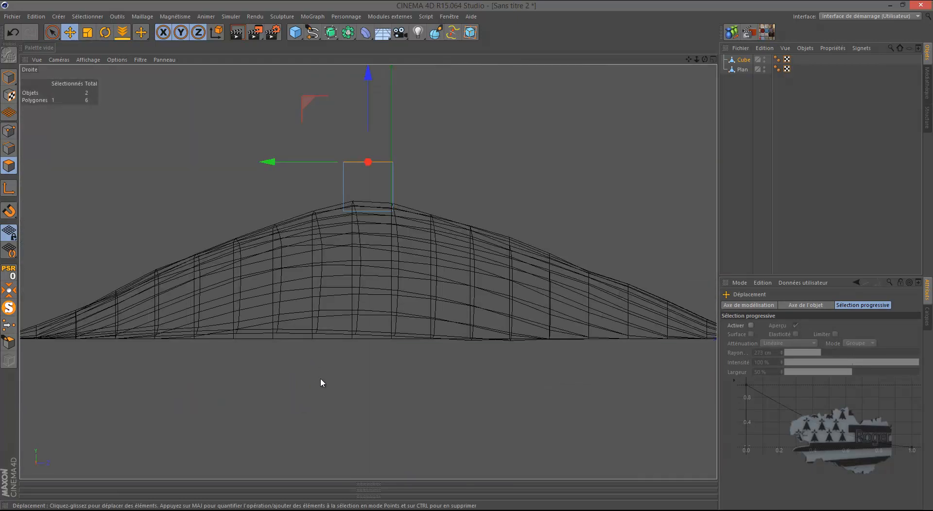
scroll(333, 388, "down", 3)
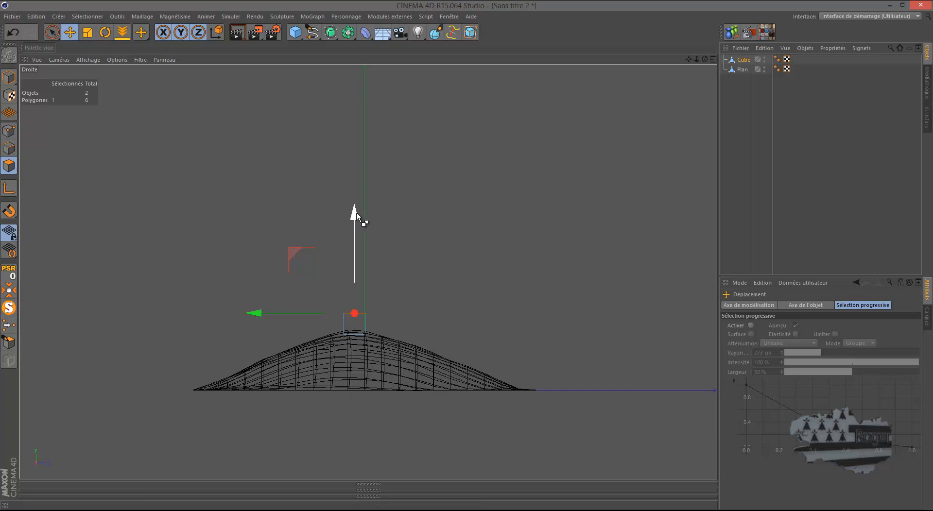
left_click_drag(356, 218, 465, 252, "ctrl")
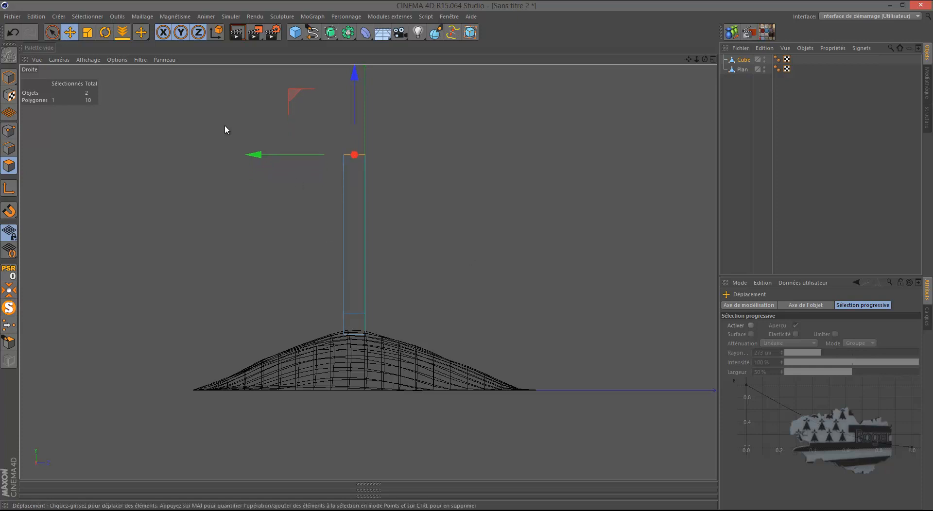
left_click(90, 34)
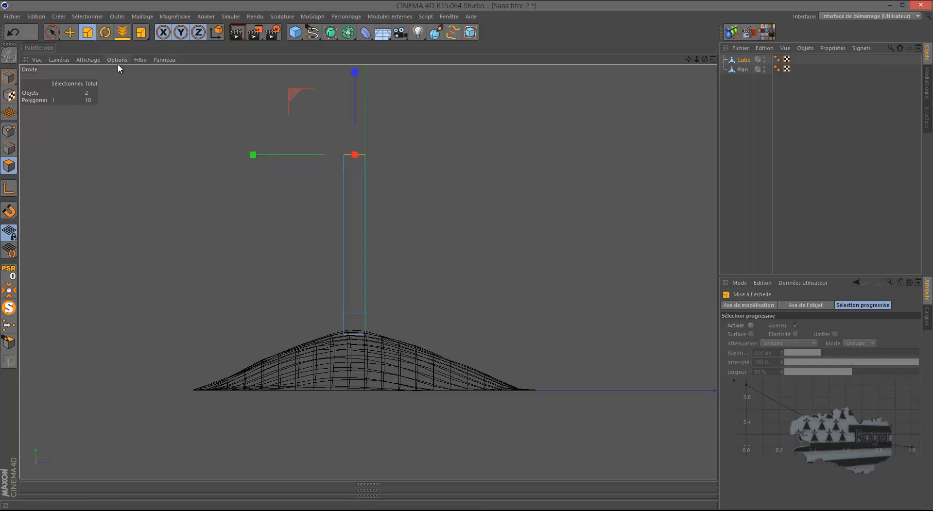
left_click_drag(185, 140, 171, 142)
left_click_drag(154, 151, 139, 156)
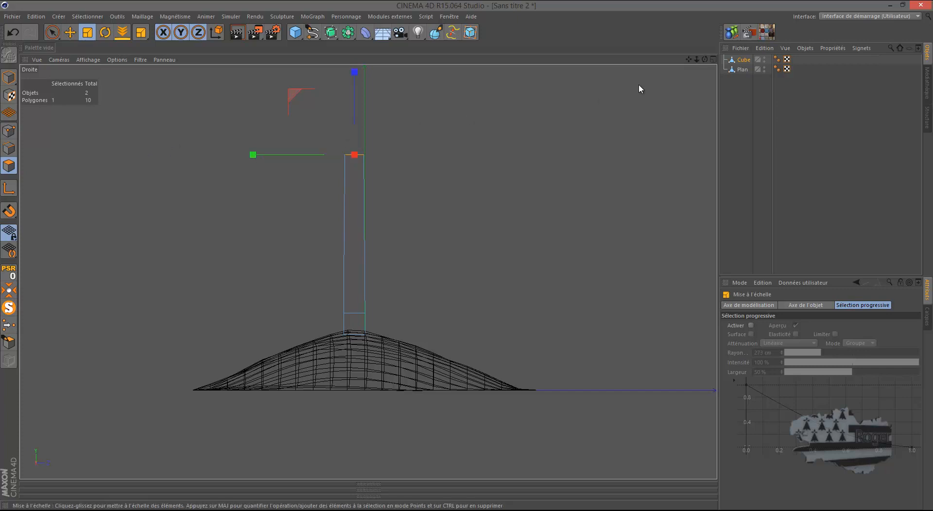
Step: Extrude a second, shorter trunk section upward from the top face and shift its end sideways along Z
mouse_move(687, 62)
left_mouse_down()
mouse_move(468, 260)
mouse_move(683, 57)
left_mouse_up()
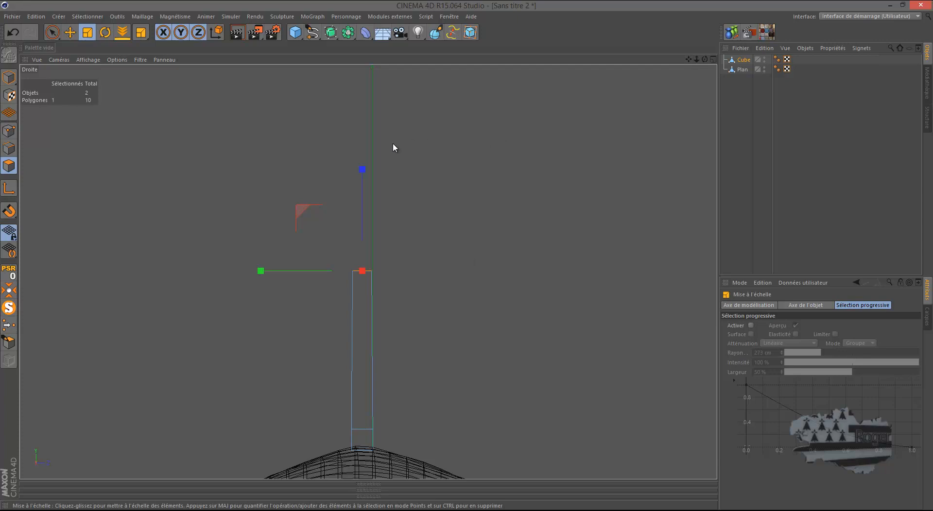
key("9")
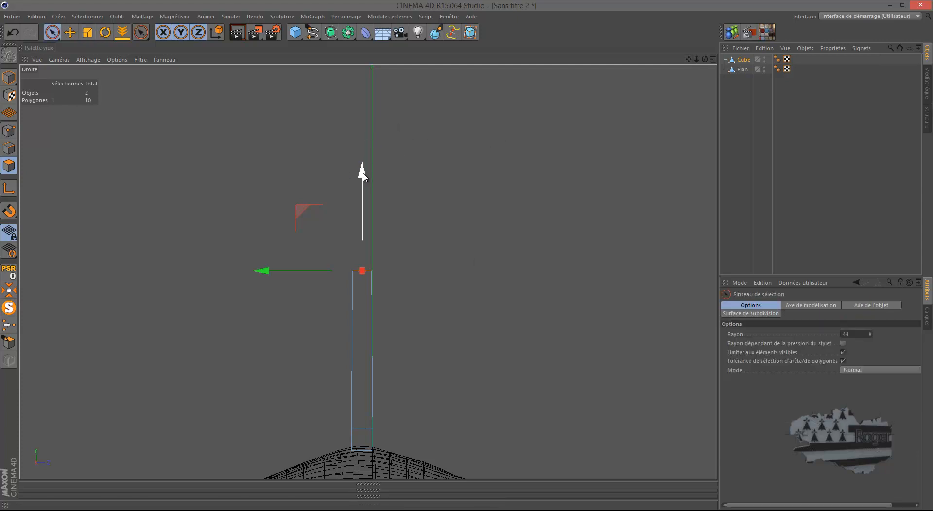
left_click_drag(364, 173, 467, 254, "ctrl")
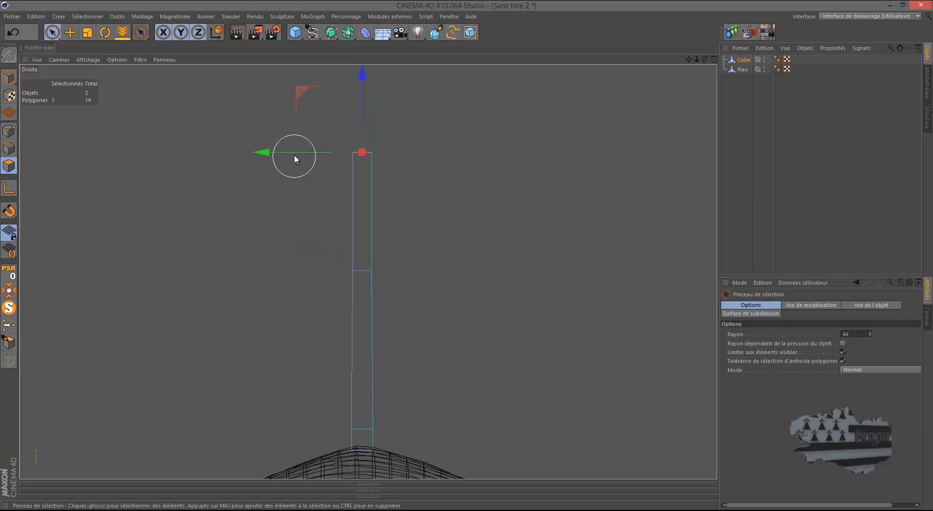
left_click_drag(285, 152, 298, 153)
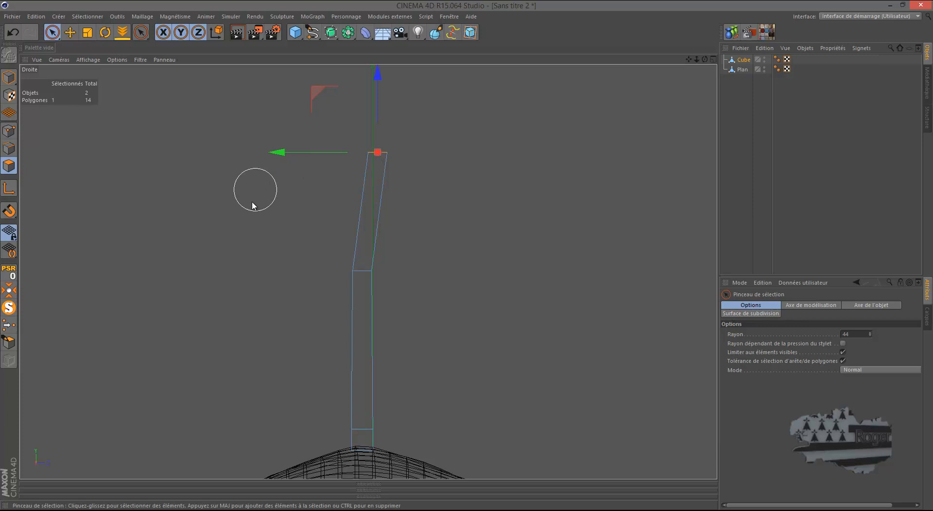
key("t")
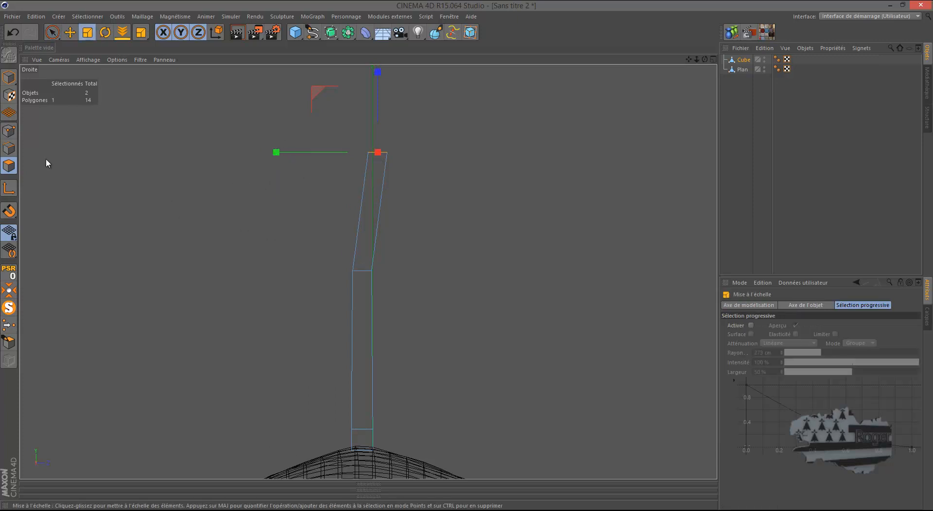
Step: In point mode, disable limiting selection to visible elements and shift all four points of the joint below the top sideways along Z
left_click(8, 131)
left_click_drag(52, 32, 97, 63)
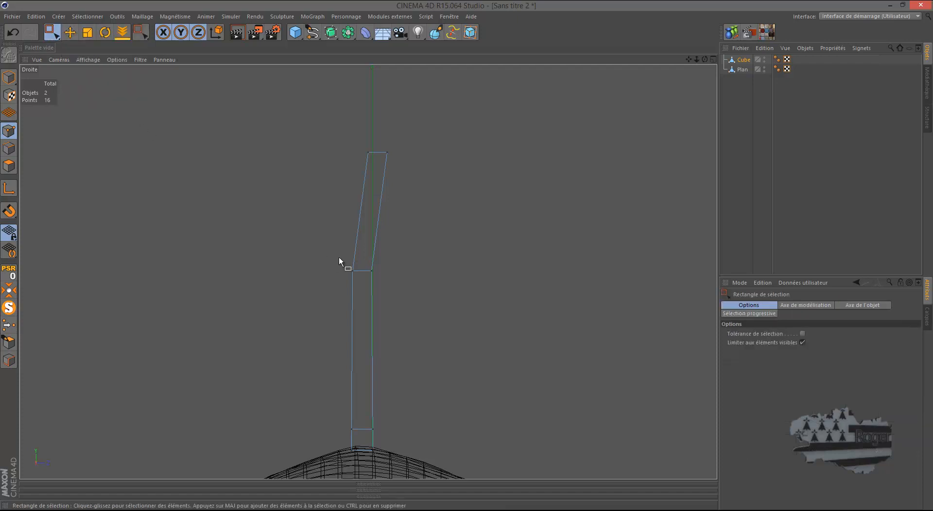
left_click_drag(342, 260, 457, 277)
left_click(13, 32)
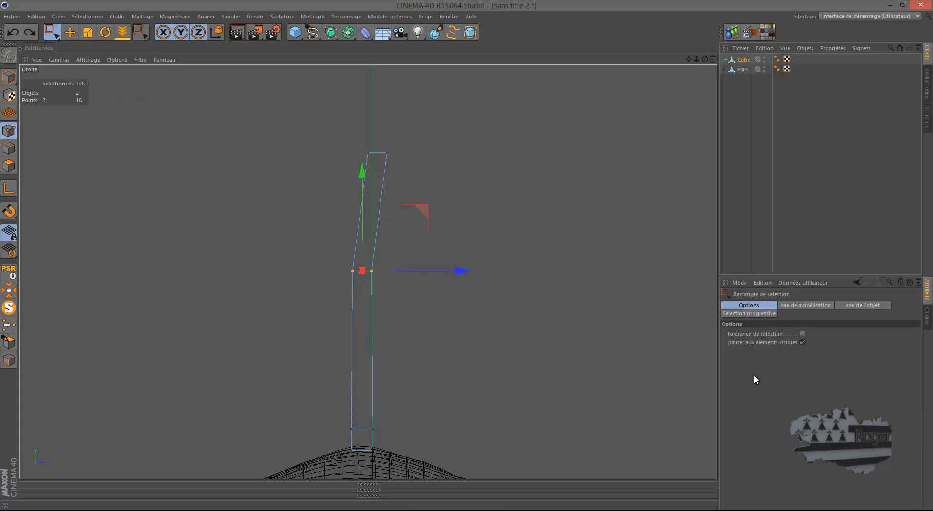
left_click(802, 342)
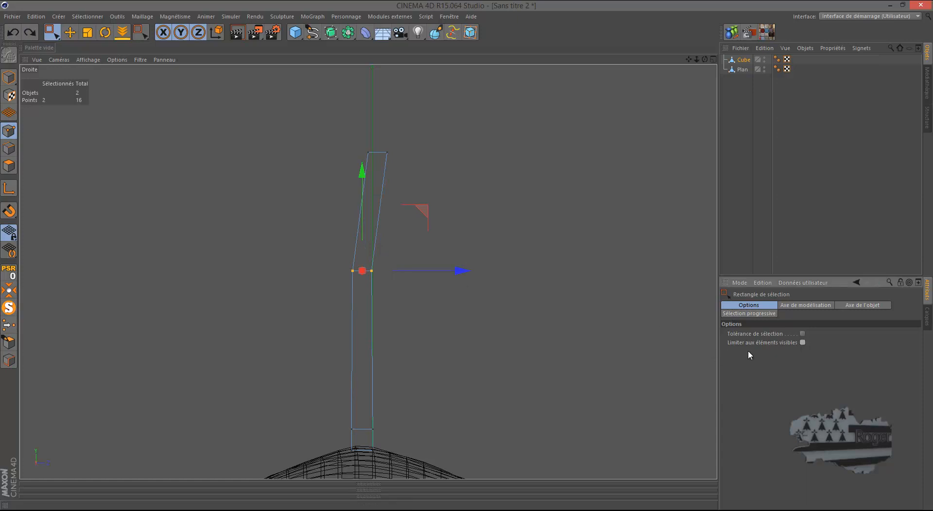
left_click_drag(410, 256, 318, 286)
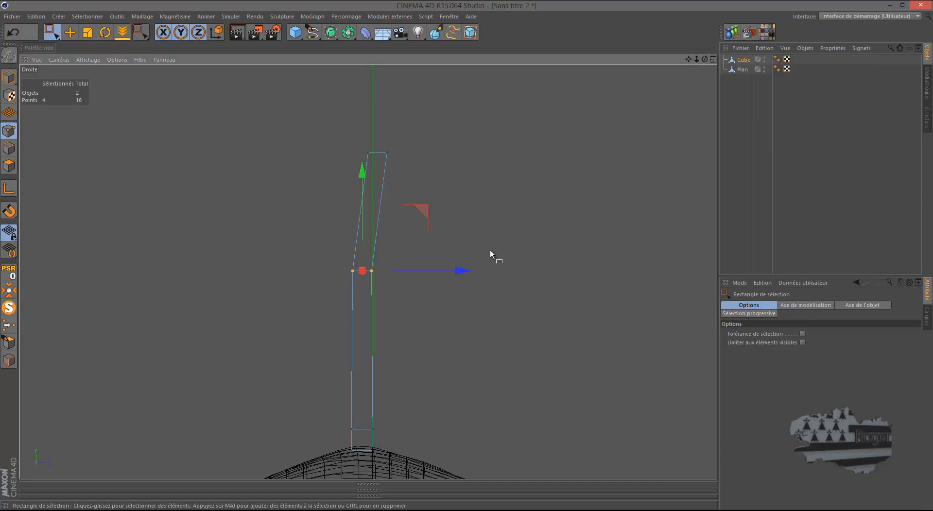
left_click_drag(457, 273, 475, 272)
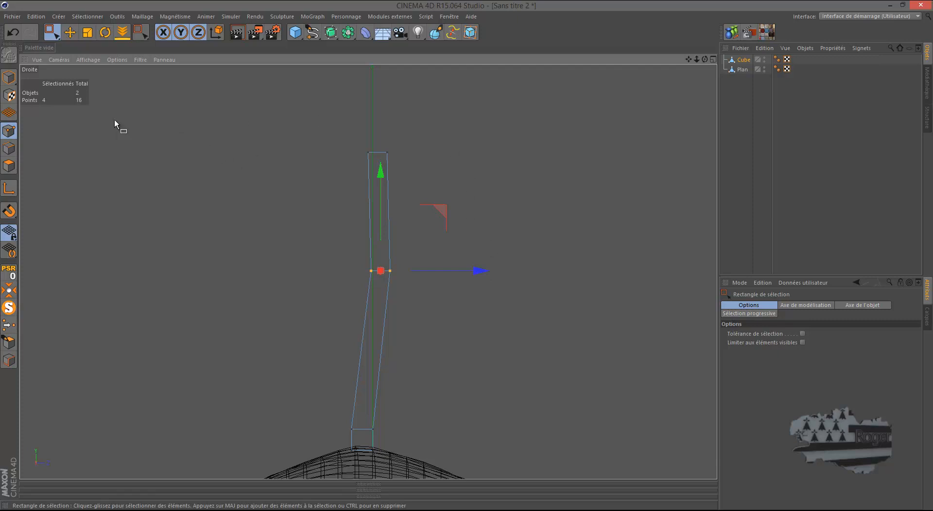
Step: Return to polygon mode and scale the trunk's top face down to about 88%
left_click(9, 166)
scroll(187, 306, "down", 1)
scroll(195, 302, "down", 2)
scroll(271, 220, "up", 4)
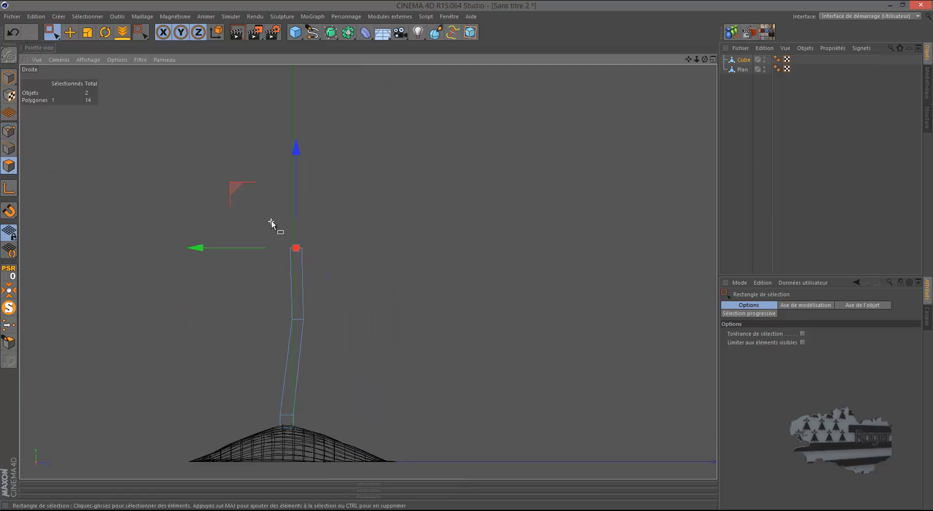
left_click(84, 34)
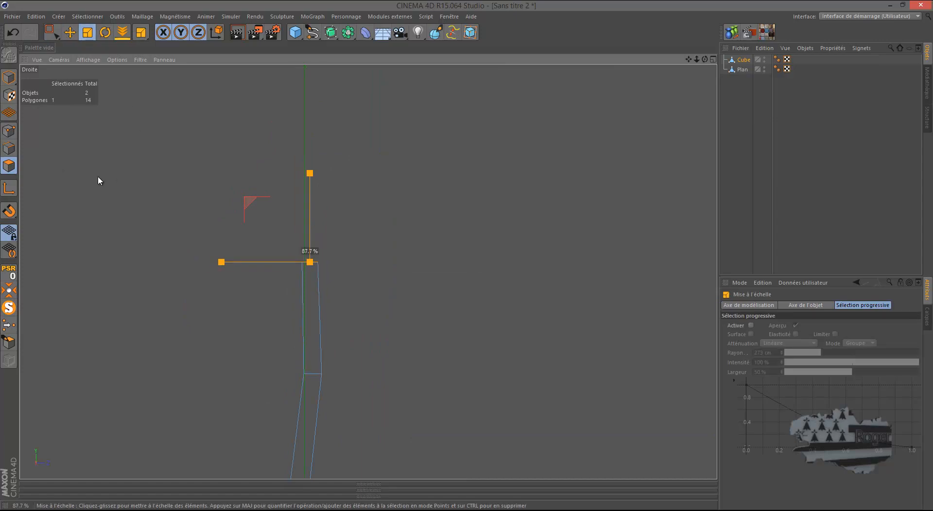
key("e")
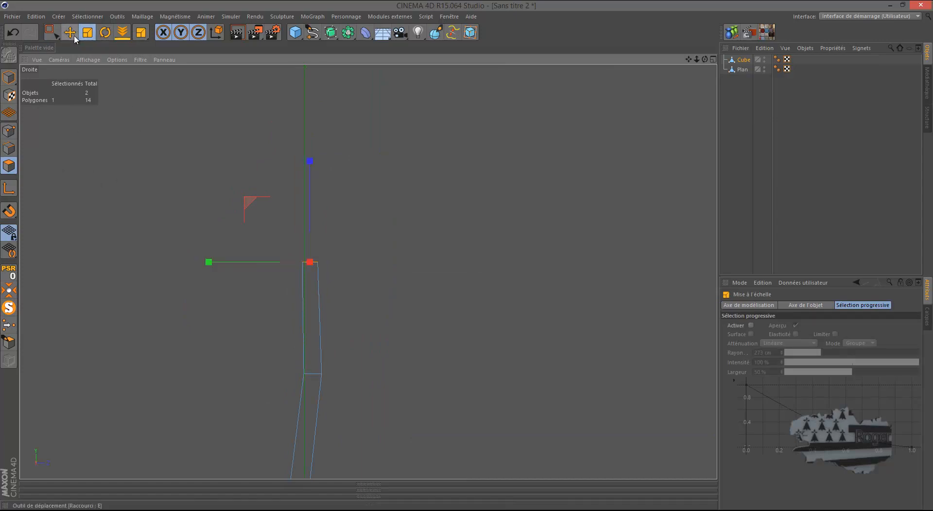
Step: Extrude a third trunk section upward from the top face and shift its end sideways so the trunk bends back the other way
left_click(51, 32)
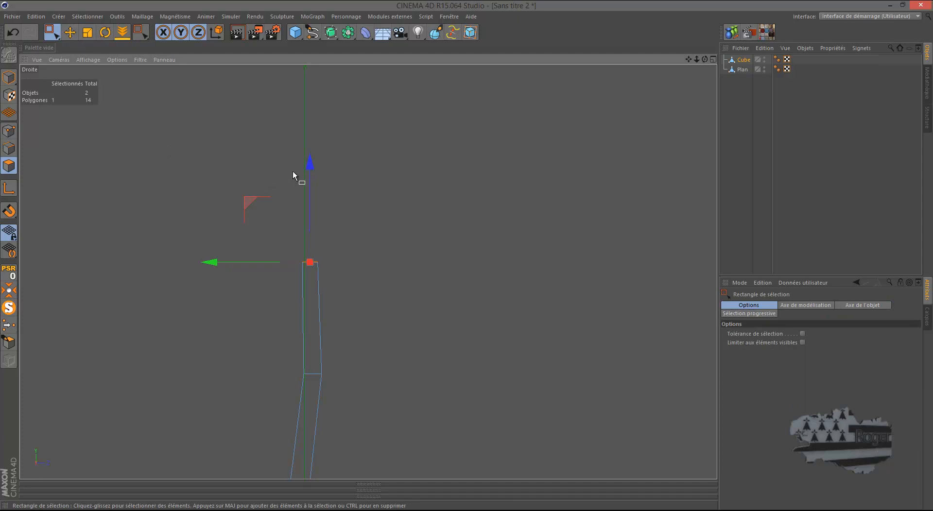
left_click_drag(309, 163, 466, 254, "ctrl")
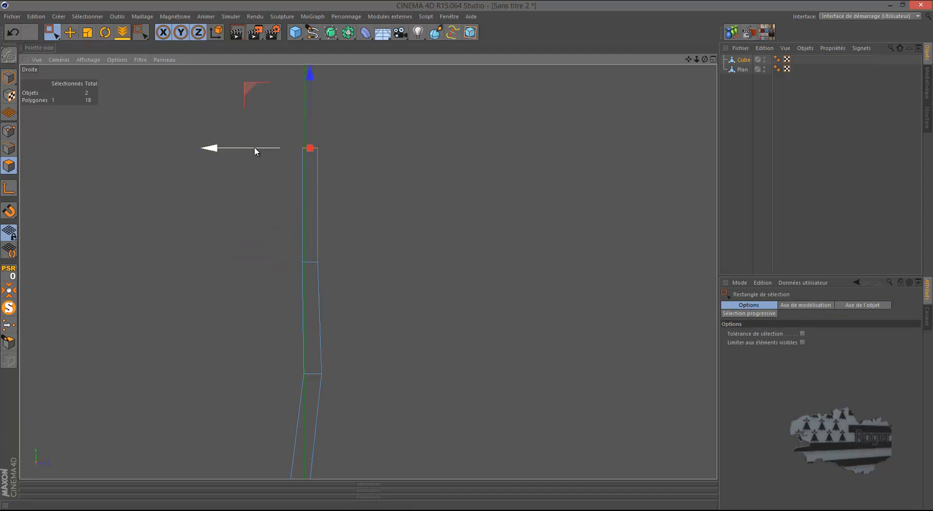
left_click(219, 119)
left_click(16, 33)
left_click_drag(212, 148, 184, 147)
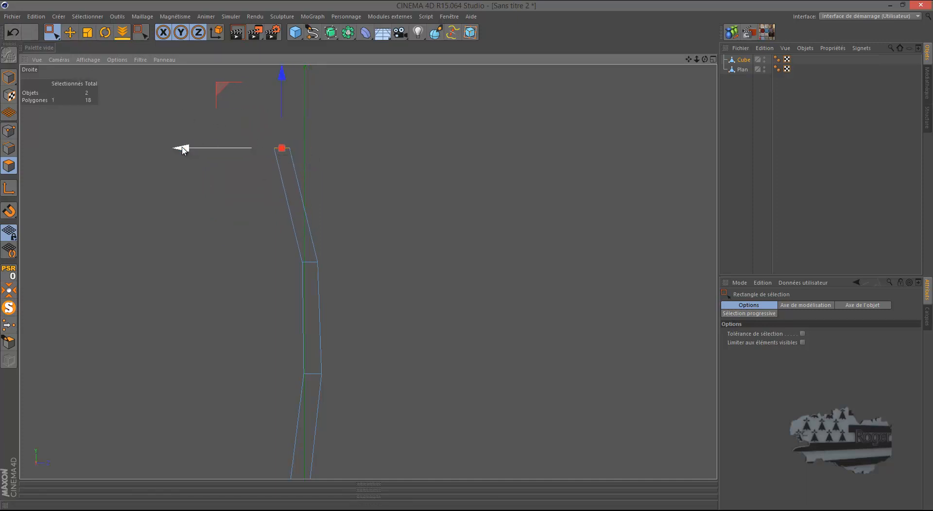
Step: Scale the trunk's top face down slightly to continue the taper
scroll(201, 302, "down", 2)
scroll(202, 303, "down", 2)
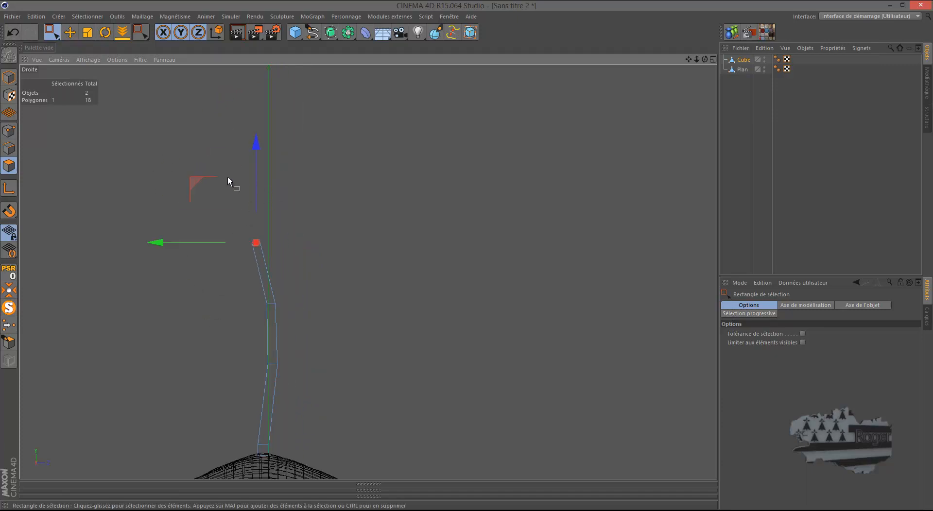
left_click_drag(193, 182, 193, 100, "ctrl")
left_click(21, 33)
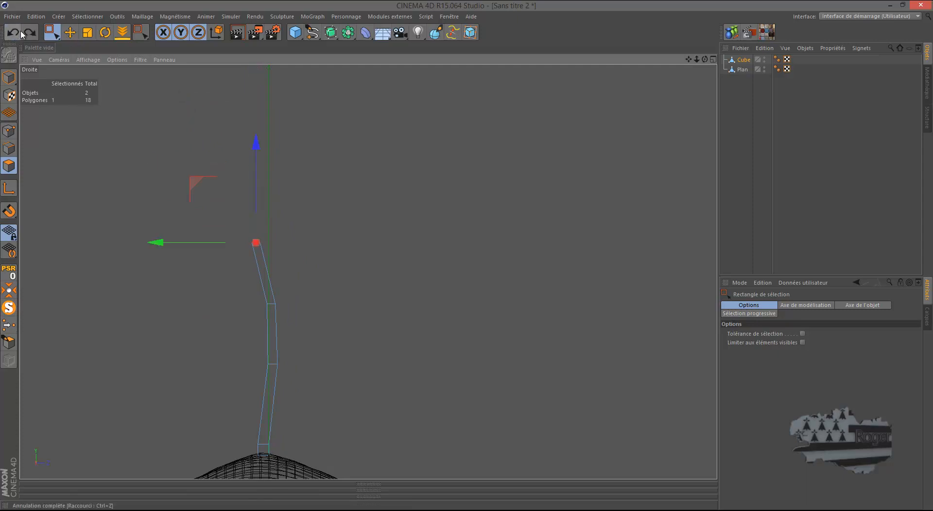
left_click(88, 32)
left_click_drag(128, 201, 98, 211)
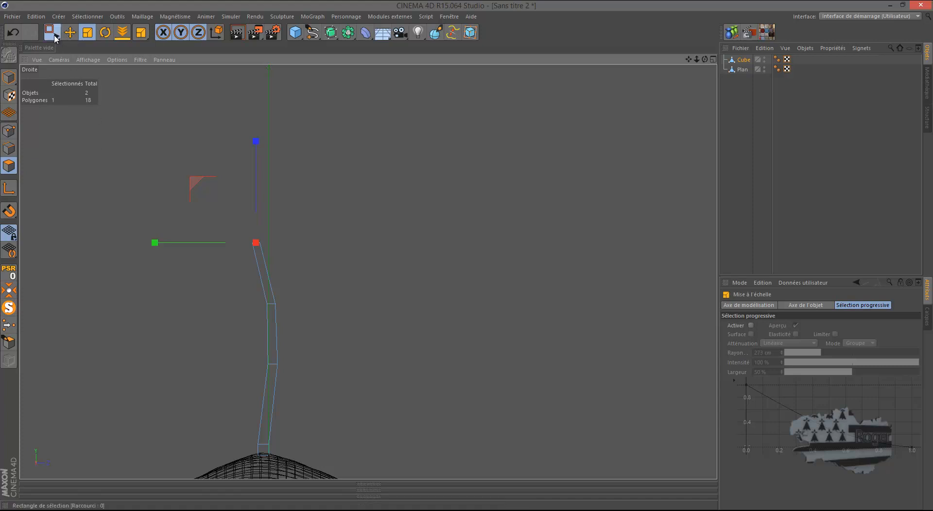
Step: Extrude a fourth trunk section upward and shift its end so it leans slightly in the same direction as the section below
key("0")
left_click_drag(258, 151, 261, 71, "ctrl")
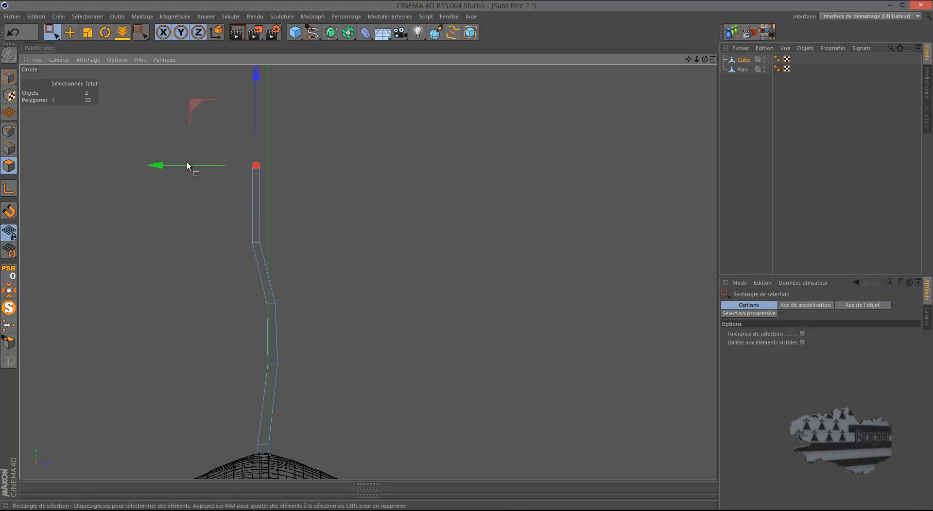
left_click_drag(187, 165, 172, 165)
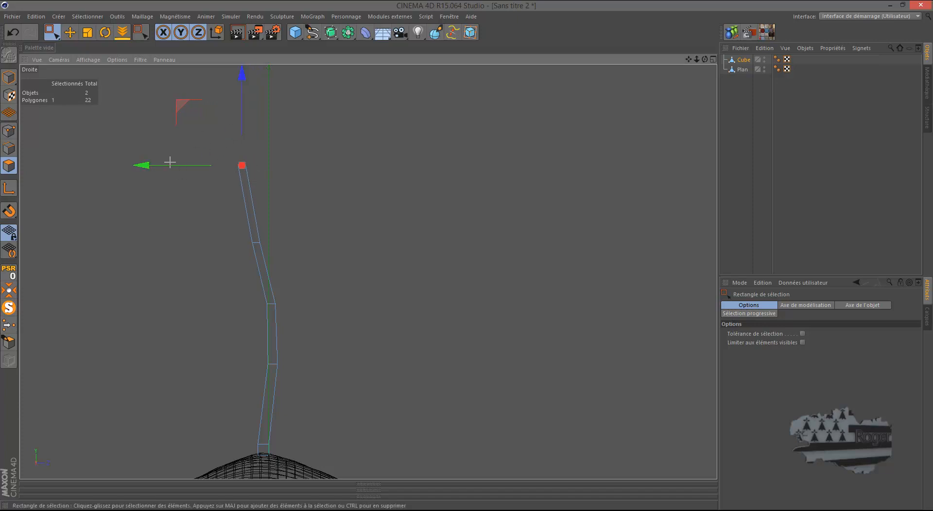
left_click_drag(145, 166, 156, 169)
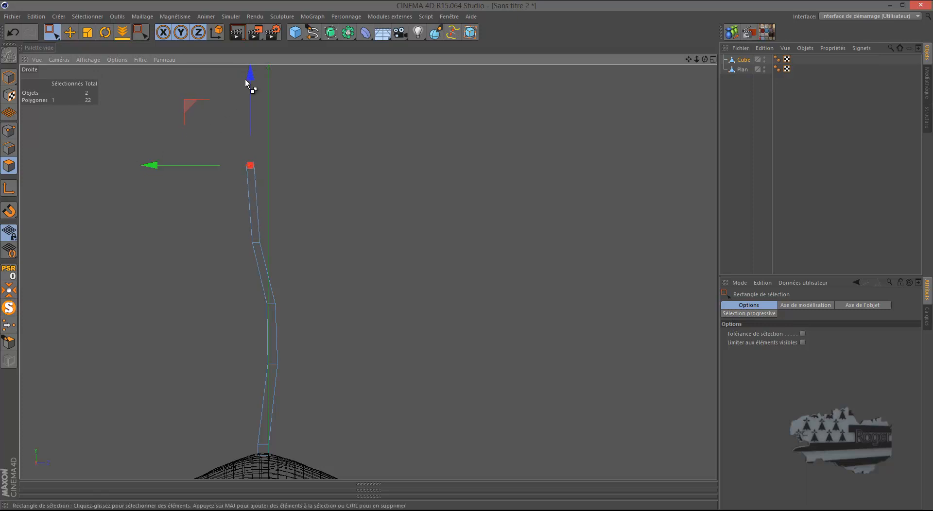
Step: Extrude one last straight section upward from the top face and scale the trunk's tip down
mouse_move(250, 74)
left_mouse_down()
mouse_move(467, 255)
mouse_move(248, 79)
left_mouse_up()
left_click(87, 32)
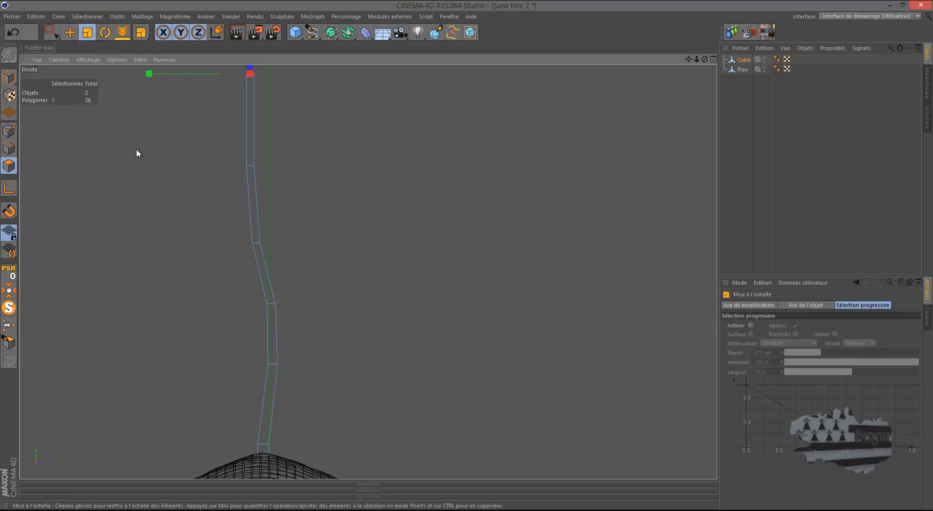
left_click_drag(134, 151, 140, 173)
Step: In the perspective view and point mode, shift the points of the joint below the tip and the tip's points sideways along Z
middle_click(171, 233)
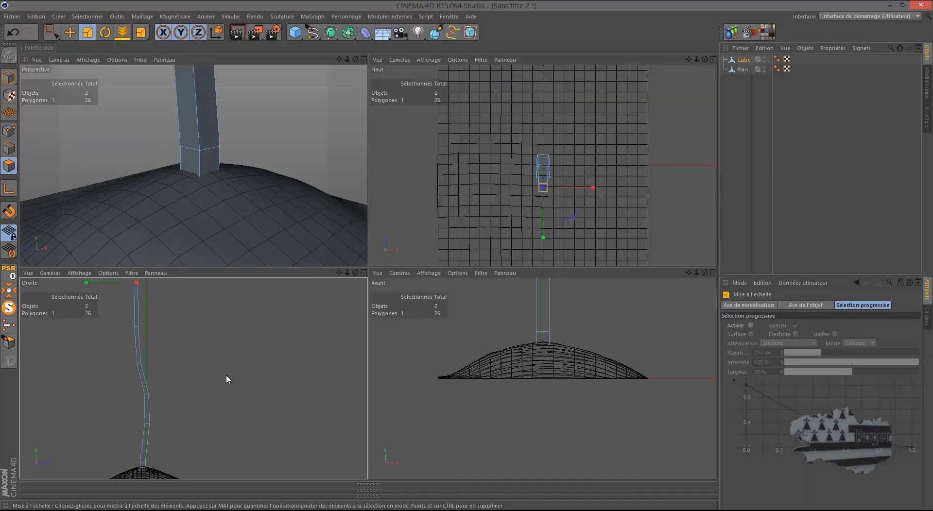
middle_click(247, 256)
scroll(279, 409, "down", 10)
scroll(269, 416, "down", 5)
left_click_drag(701, 61, 466, 259)
scroll(408, 193, "up", 2)
left_click(9, 131)
left_click(51, 32)
left_click_drag(416, 171, 384, 190)
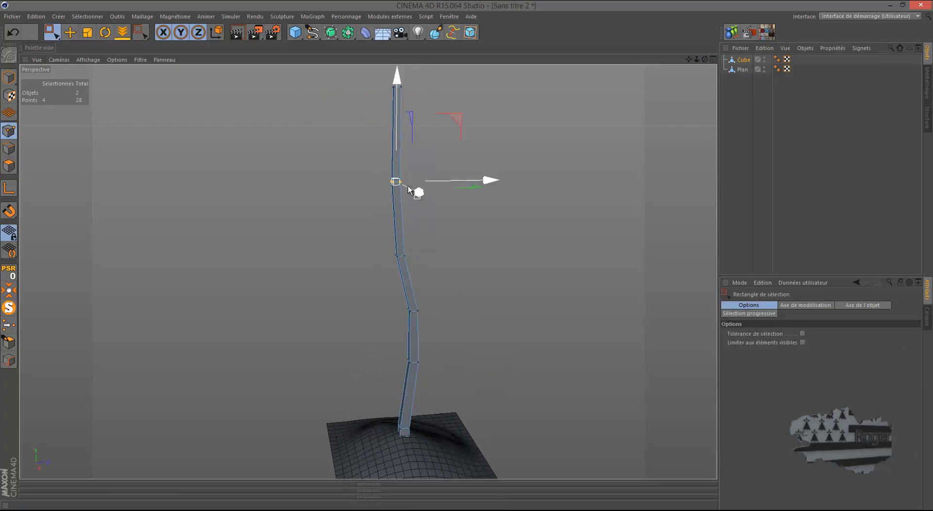
left_click_drag(460, 184, 435, 195)
left_click_drag(373, 74, 431, 91)
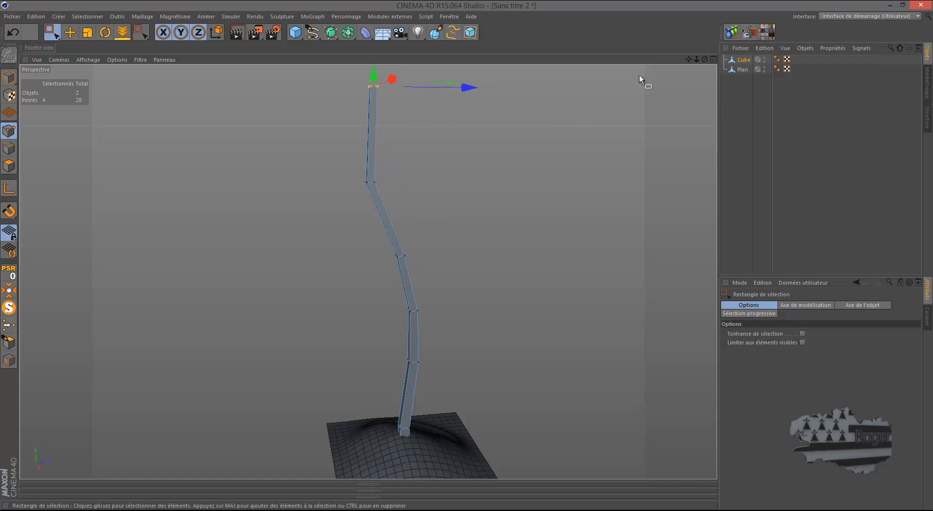
Step: From a view across the X axis, shift the point rings of the trunk's two lowest bends slightly toward negative X
left_click_drag(704, 60, 467, 256)
scroll(545, 214, "down", 3)
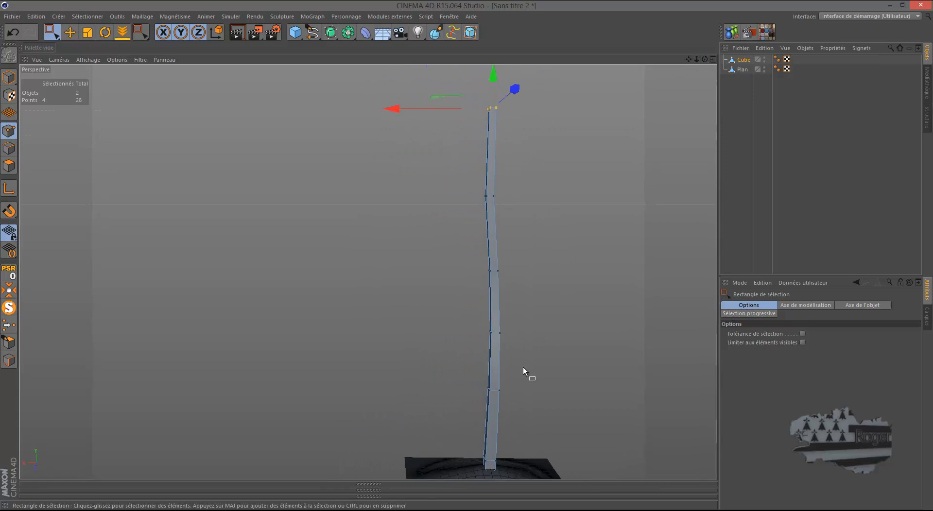
left_click_drag(522, 367, 446, 388)
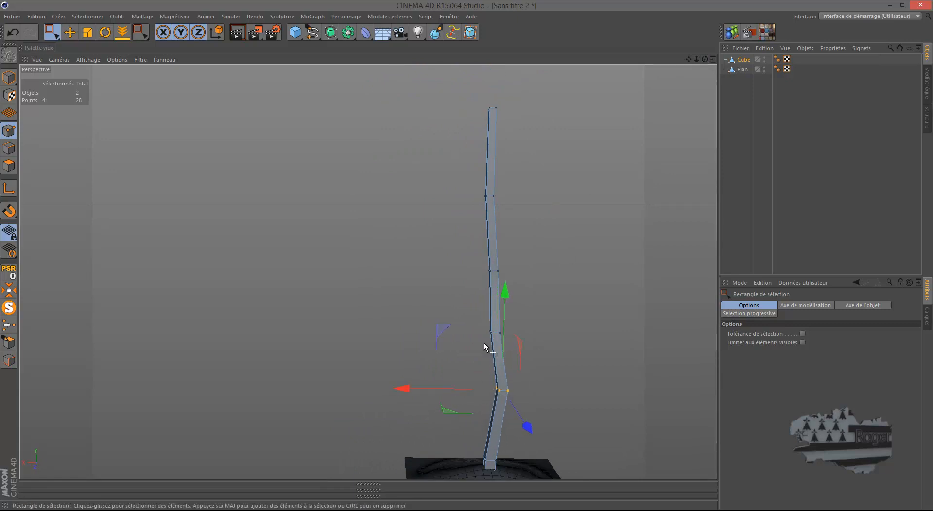
left_click_drag(484, 325, 531, 356)
left_click_drag(455, 336, 458, 333)
Step: Shift the point rings of the two upper bends and the tip slightly toward positive X
left_click_drag(475, 265, 531, 273)
left_click_drag(447, 271, 442, 271)
left_click_drag(469, 173, 534, 204)
left_click_drag(431, 198, 422, 198)
left_click_drag(514, 83, 429, 123)
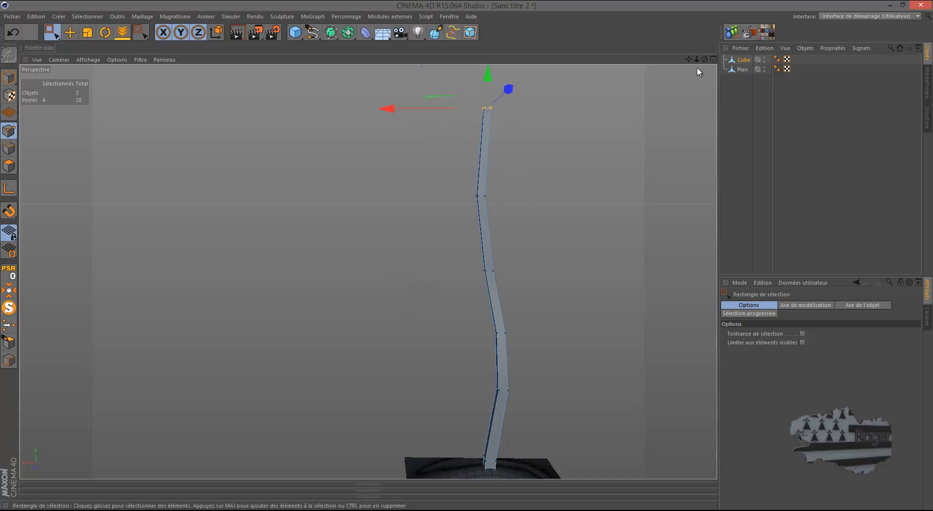
Step: Select the eight points of the trunk's top section and shift them sideways to adjust the upper bend
left_click_drag(704, 59, 466, 259)
left_click_drag(542, 95, 452, 212)
left_click_drag(416, 154, 404, 160)
left_click_drag(704, 60, 466, 258)
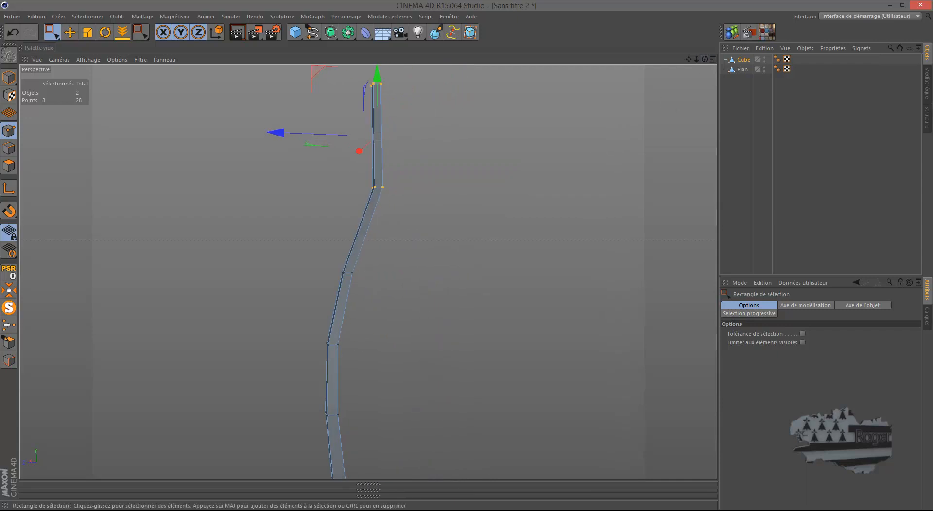
Step: Deselect the trunk's points and examine the trunk's lower bends up close
left_click(527, 158)
scroll(491, 165, "down", 2)
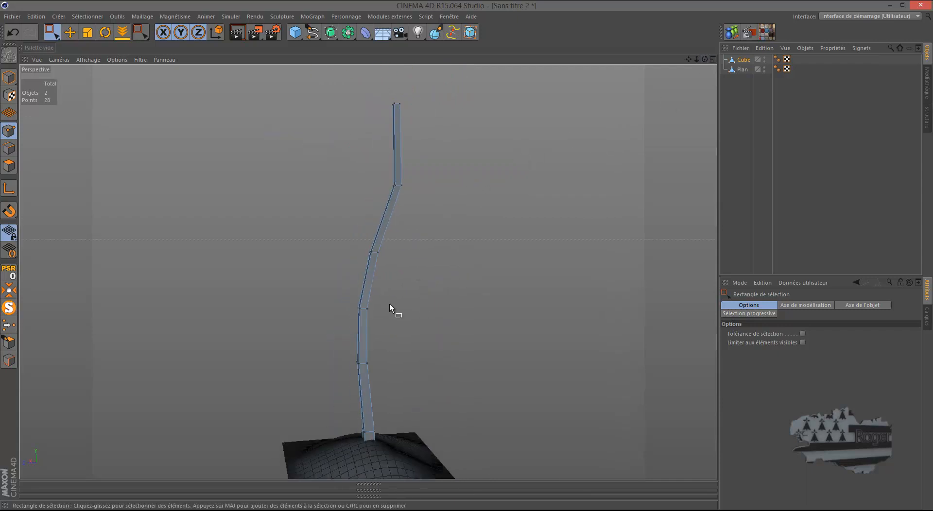
scroll(365, 282, "up", 3)
scroll(371, 267, "up", 4)
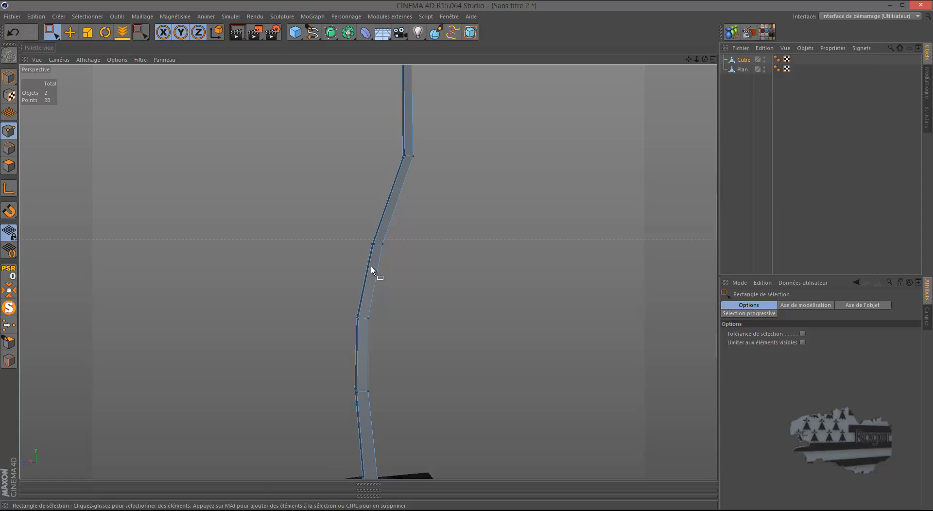
scroll(371, 266, "up", 1)
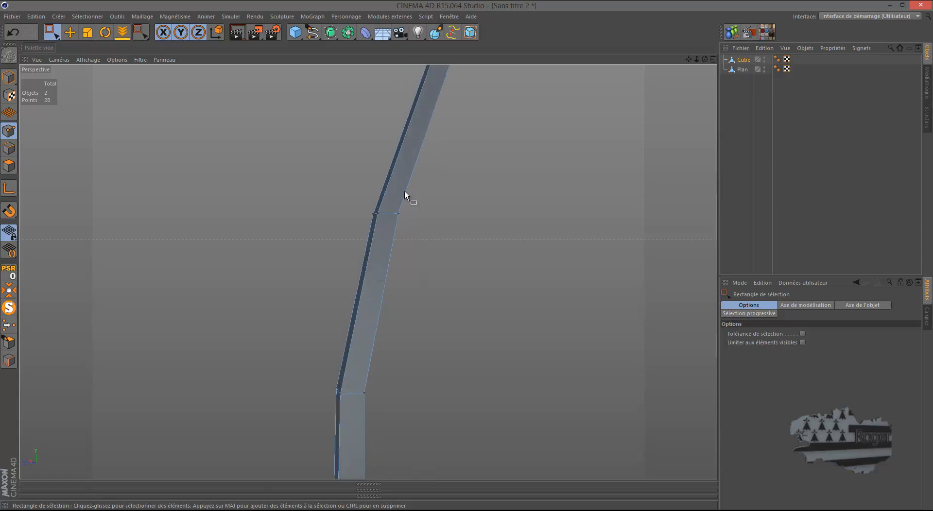
left_click_drag(705, 59, 469, 258)
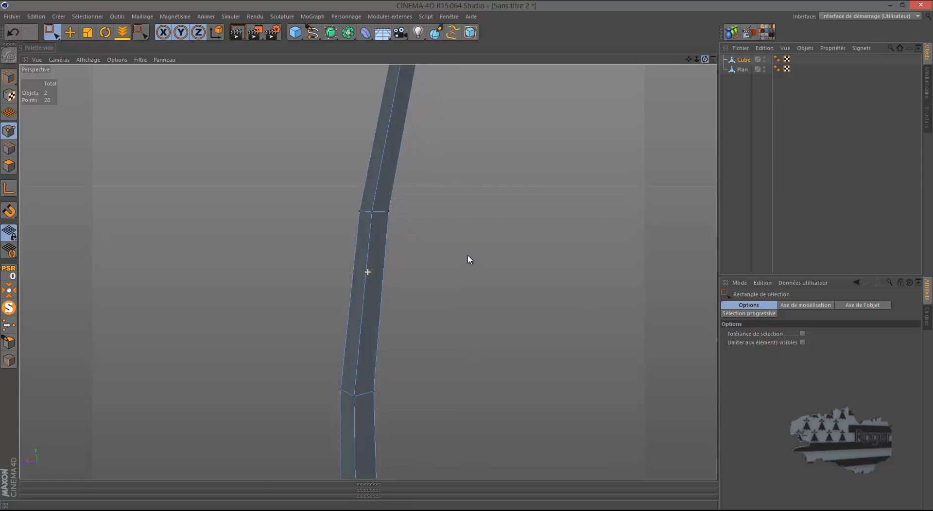
Step: Examine how the branches leave the trunk in the open document Sans titre 1, and return to Sans titre 2
left_click(448, 16)
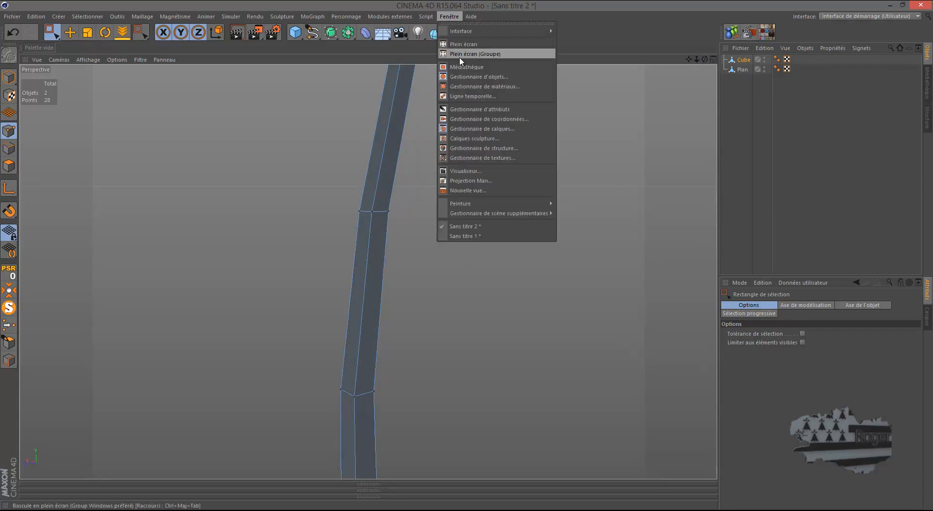
left_click(475, 234)
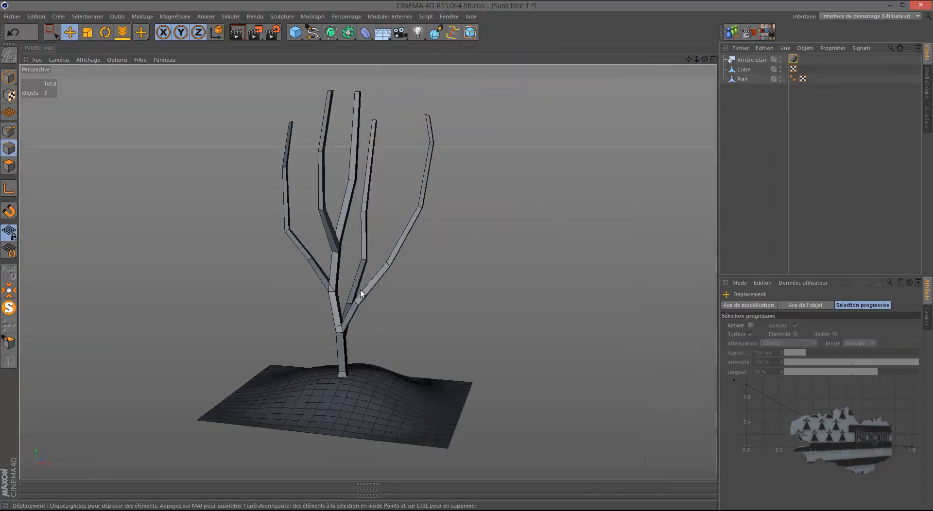
scroll(331, 298, "up", 5)
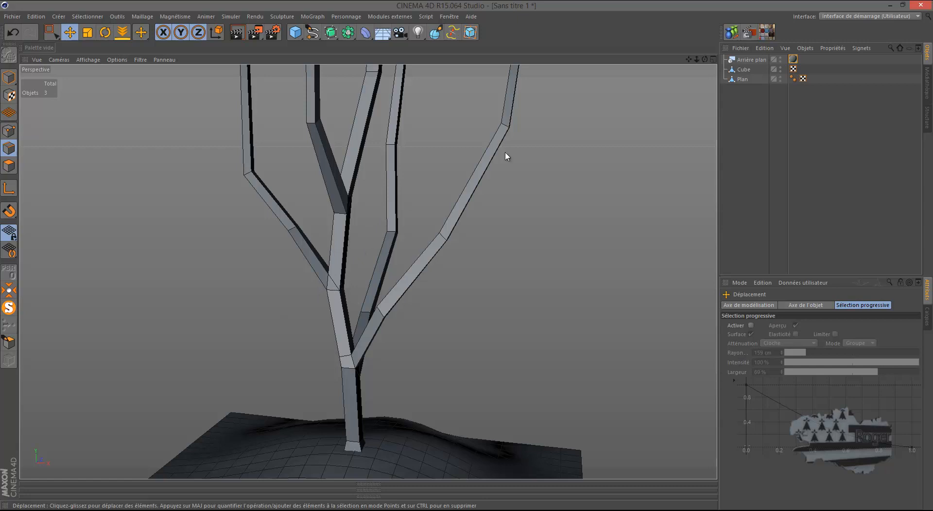
left_click(449, 16)
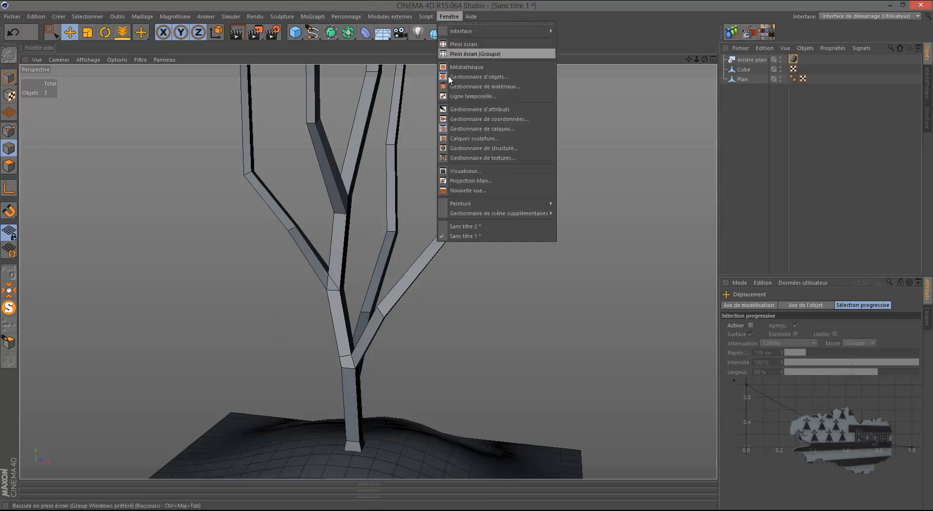
left_click(466, 226)
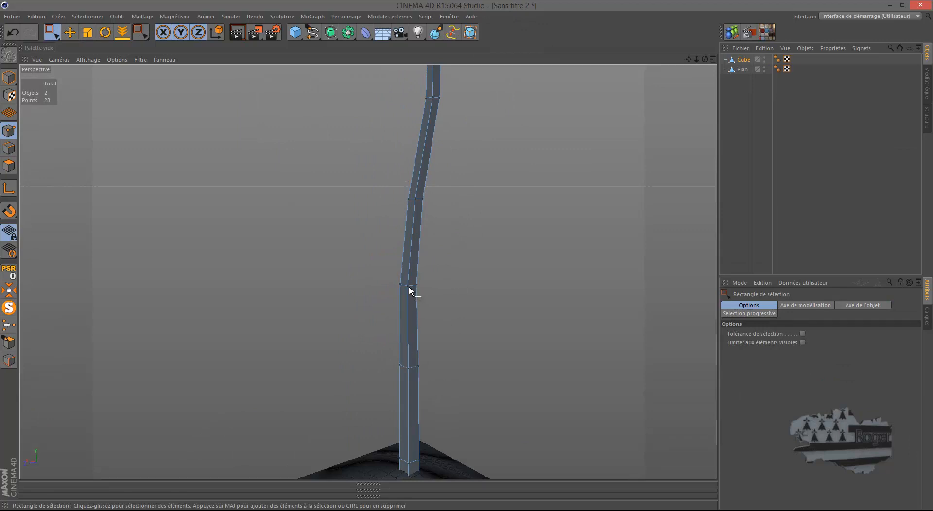
Step: With the Knife in loop mode (Boucle), cut an edge loop around the trunk just above its second bend, at about 90 % offset
scroll(409, 287, "up", 5)
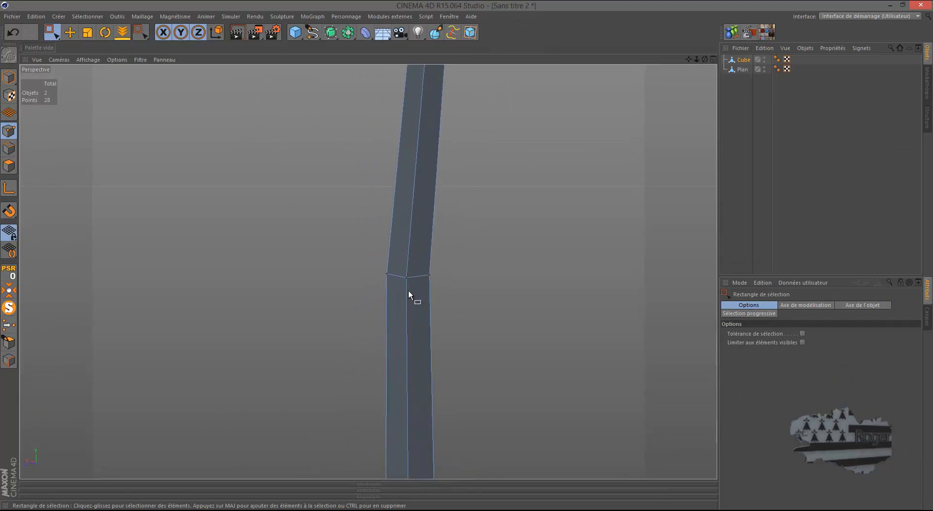
key("k")
key("k")
left_click(763, 318)
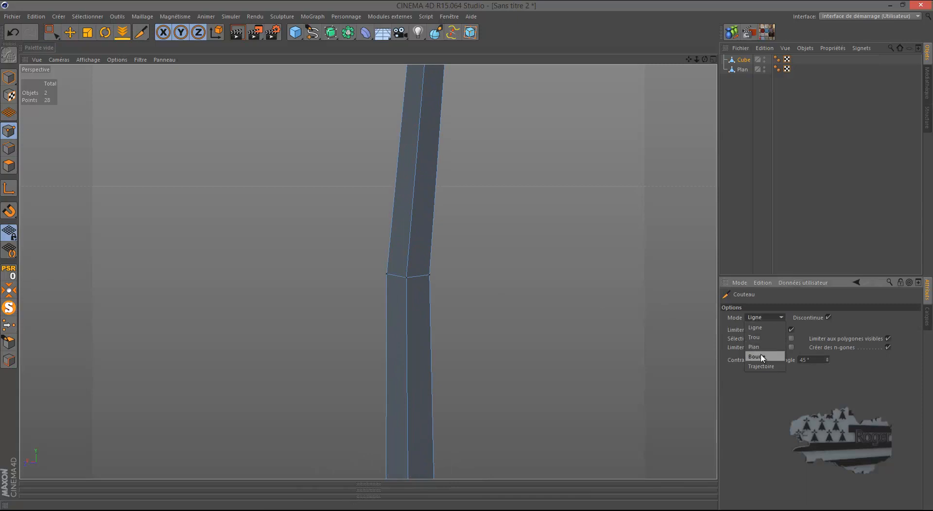
left_click(757, 357)
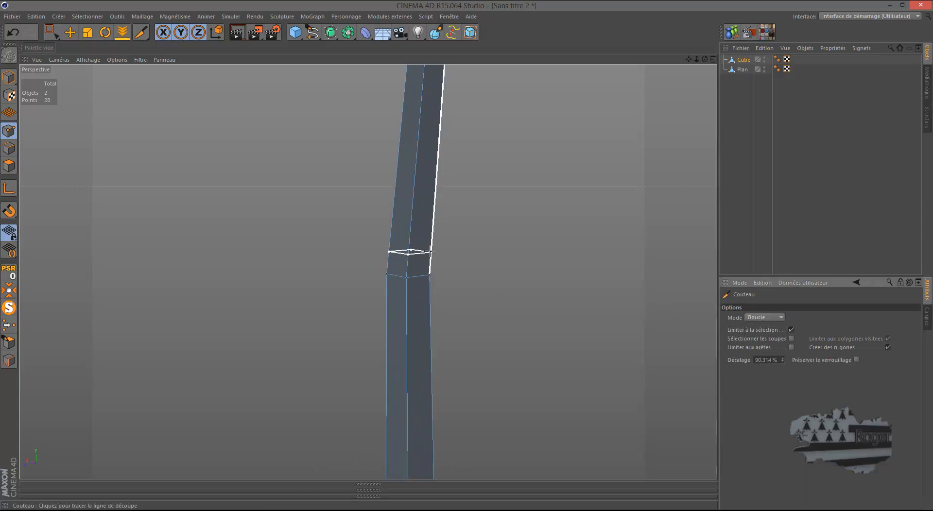
left_click(430, 250)
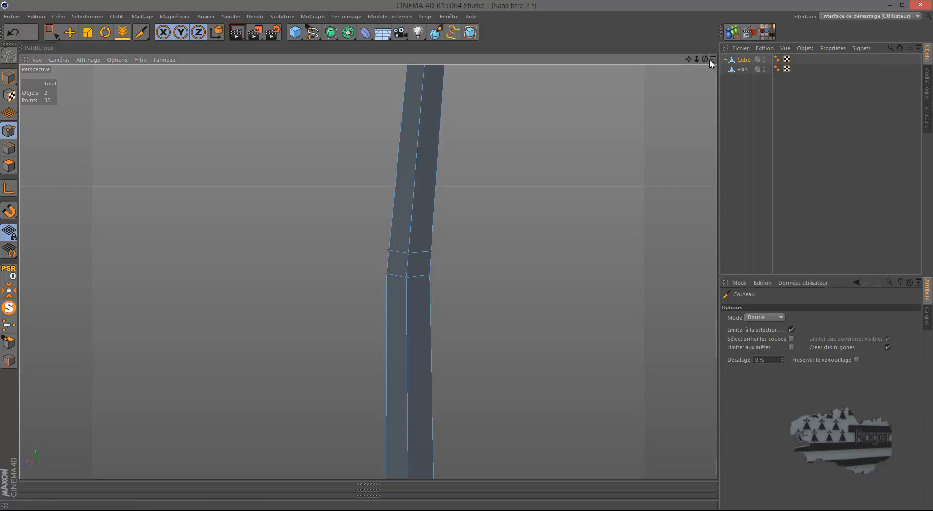
Step: In polygon mode, select the small side polygon between the new edge loop and the trunk's second bend
left_click_drag(704, 59, 466, 258)
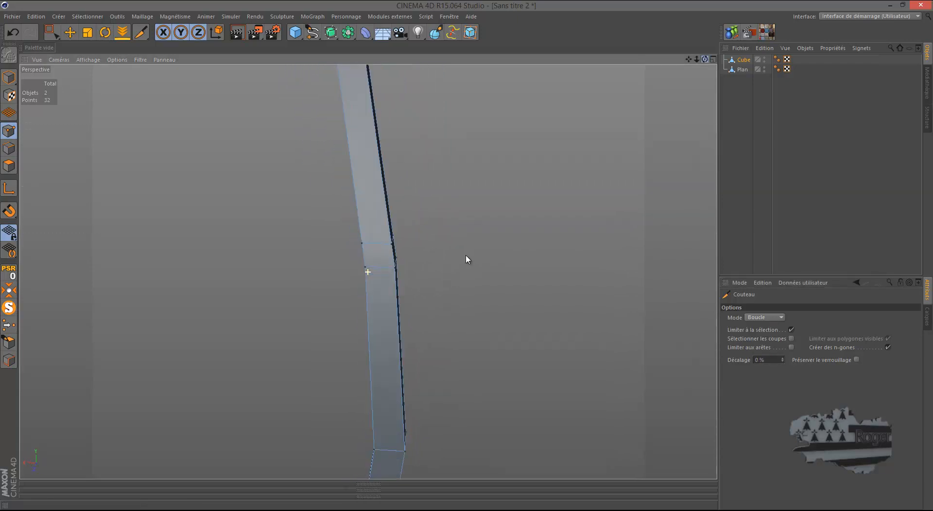
middle_click(223, 344)
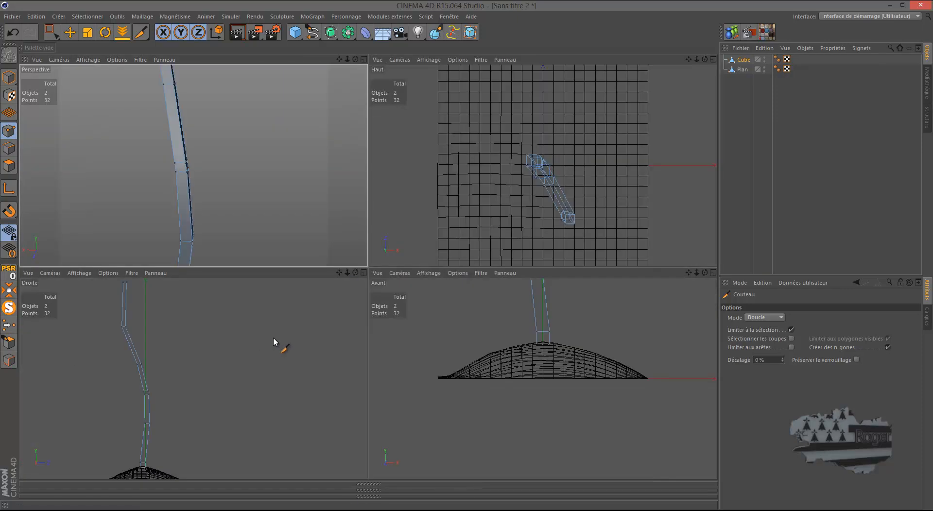
scroll(273, 337, "down", 3)
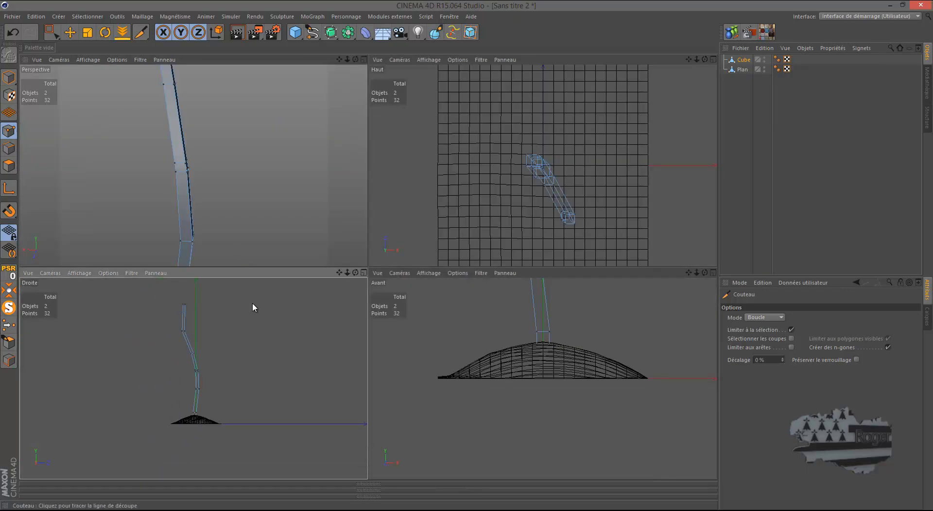
middle_click(239, 239)
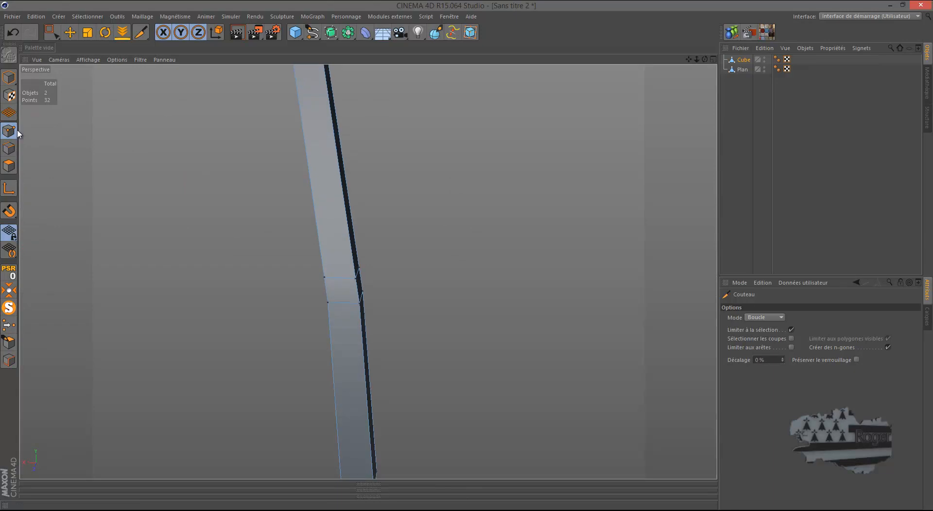
left_click(9, 165)
left_click(70, 32)
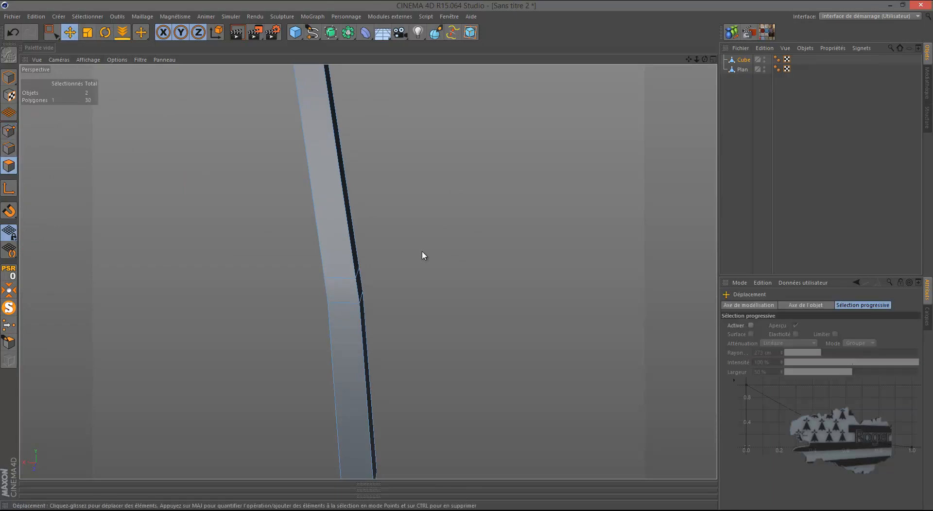
left_click(362, 286)
Step: Try to extrude the selected polygon diagonally upward in the right view (Droite)
middle_click(416, 362)
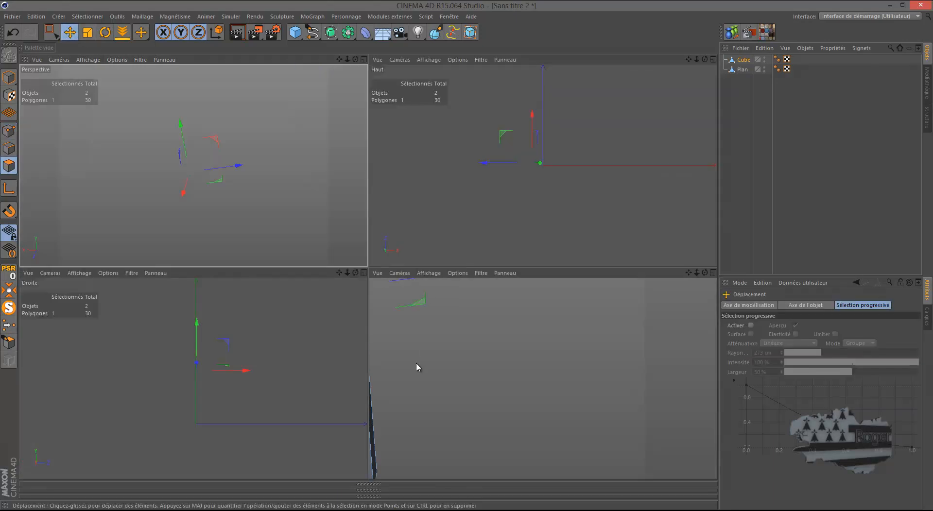
middle_click(297, 391)
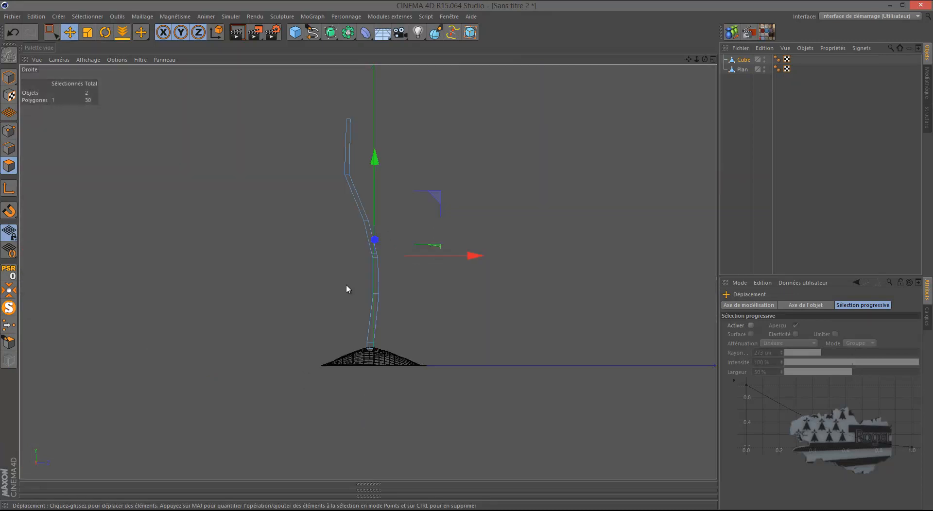
scroll(375, 248, "up", 5)
scroll(339, 373, "down", 4)
scroll(364, 338, "up", 6)
left_click_drag(397, 304, 450, 250, "ctrl")
left_click(13, 35)
Step: In the front view (Avant), extrude the selected polygon diagonally upward toward negative X as the branch's first segment
middle_click(253, 372)
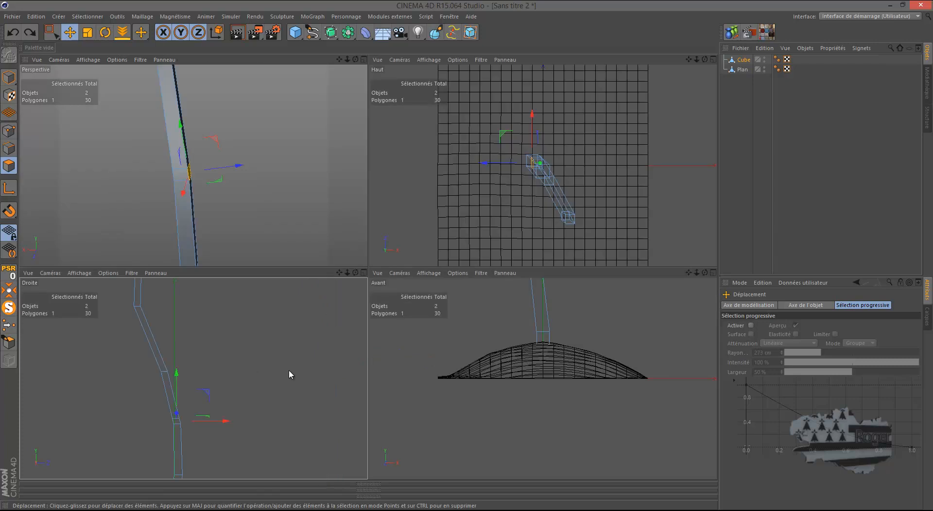
middle_click(436, 378)
scroll(392, 431, "down", 5)
scroll(327, 225, "up", 1)
scroll(327, 225, "up", 3)
left_click_drag(365, 188, 319, 156, "ctrl")
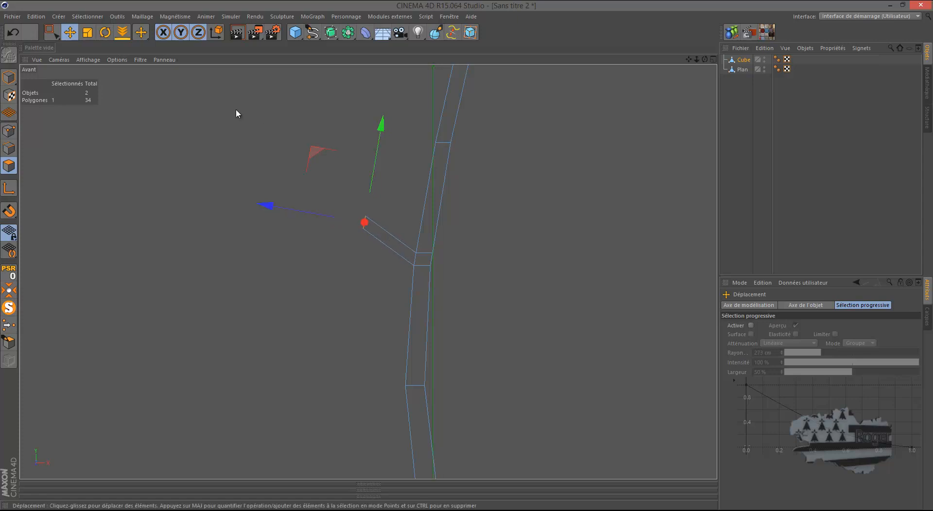
Step: Rotate the branch's end face so that it points more upward, and scale it down slightly
left_click(105, 32)
left_click_drag(398, 175, 416, 232)
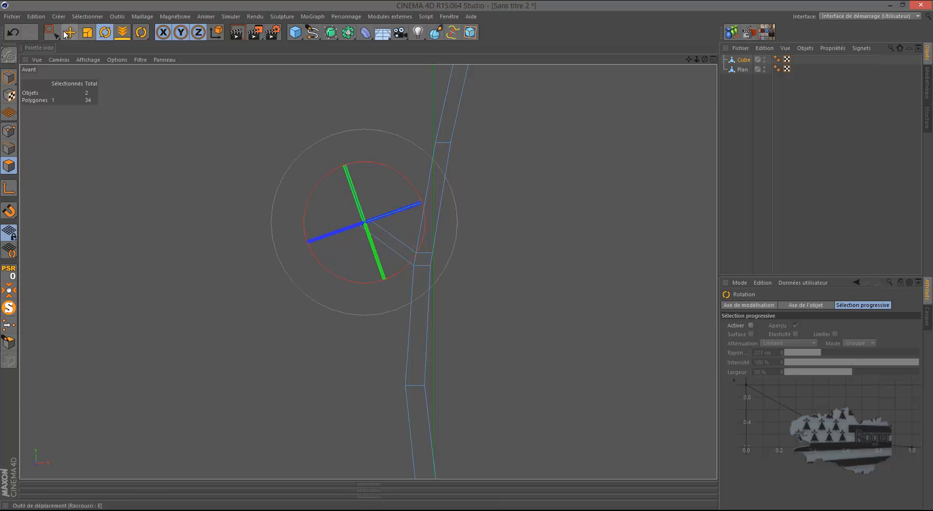
left_click(87, 32)
left_click_drag(217, 191, 230, 207)
scroll(370, 172, "up", 3)
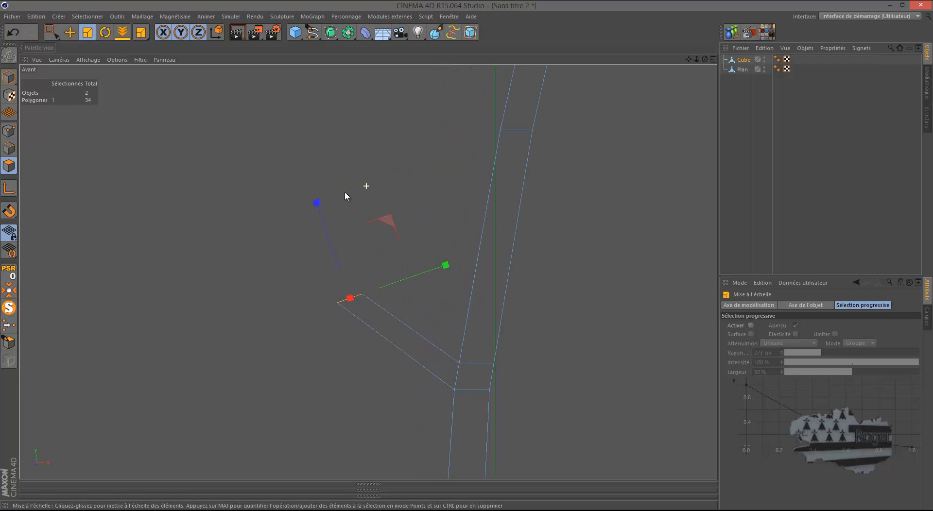
Step: Extrude the branch's end face upward into a second segment, and rotate and scale down the new end face
key("e")
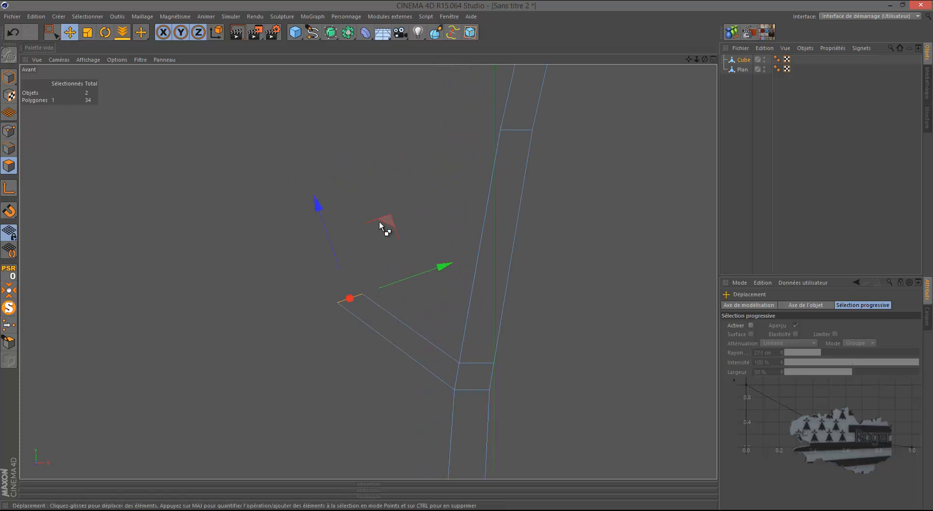
left_click_drag(381, 218, 374, 80, "ctrl")
key("r")
left_click_drag(398, 153, 383, 166)
left_click(87, 33)
left_click_drag(218, 154, 168, 212)
Step: Extrude two more branch segments, one slanting outward and one almost straight up to about the trunk's height
scroll(167, 211, "down", 4)
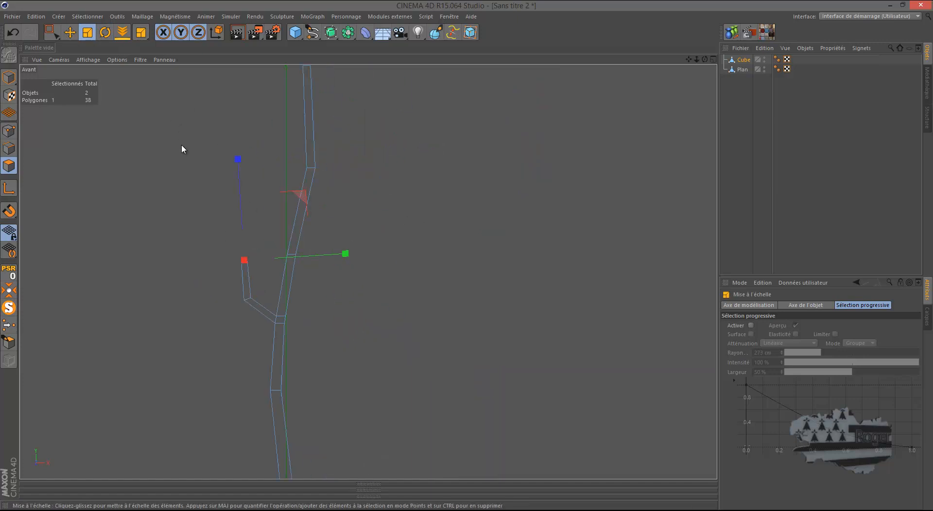
key("0")
left_click_drag(303, 201, 267, 98, "ctrl")
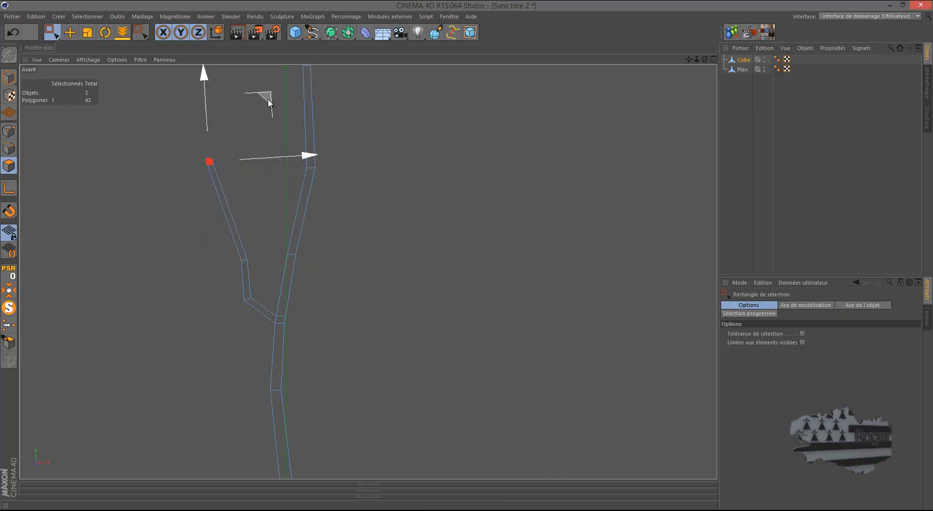
scroll(204, 226, "down", 3)
left_click_drag(272, 140, 271, 98, "ctrl")
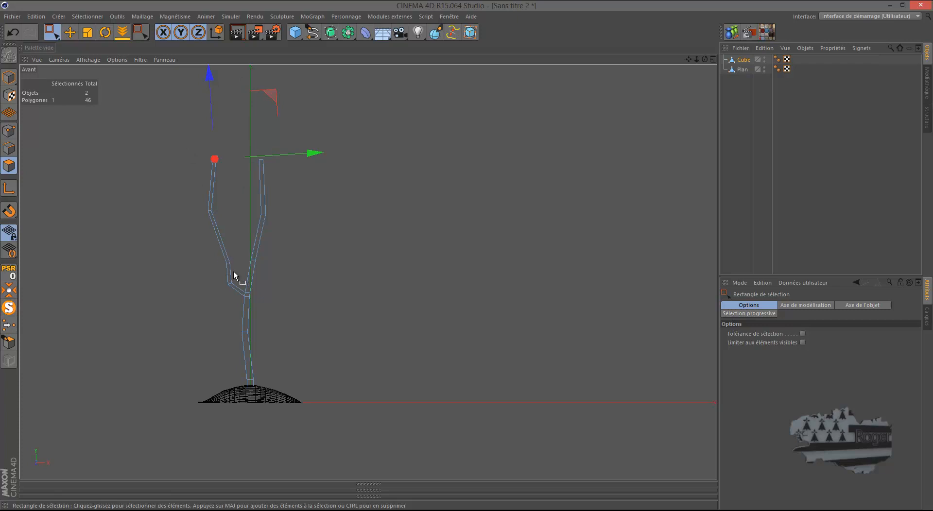
Step: In the right view and point mode, shift the points of the branch's two lowest joints sideways toward positive Z
middle_click(230, 292)
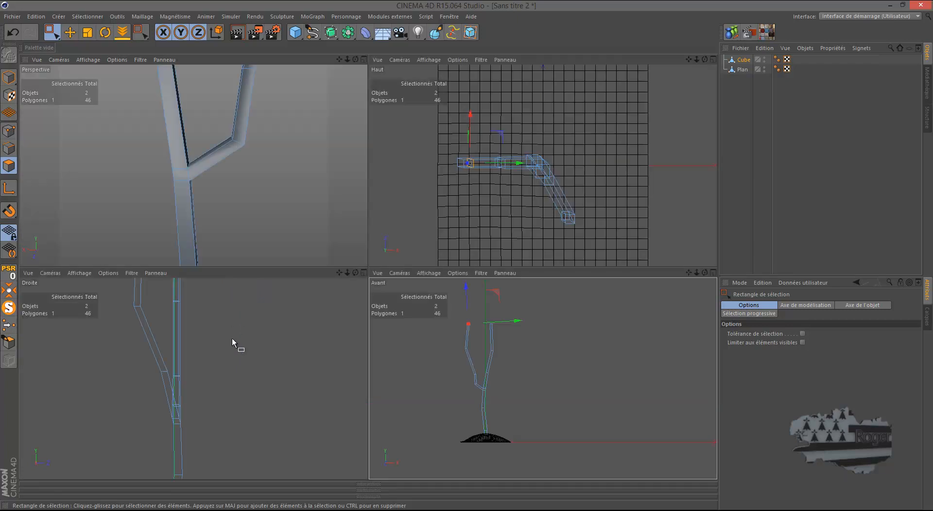
middle_click(304, 358)
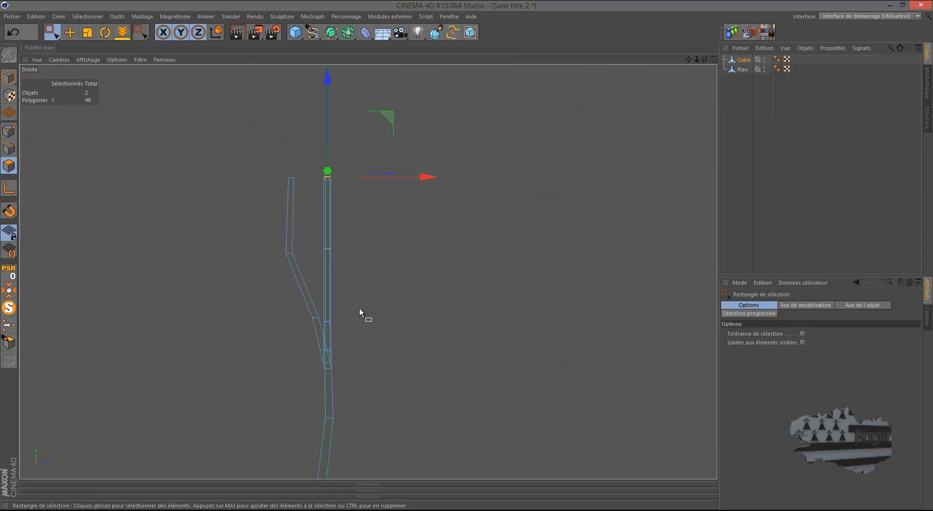
scroll(352, 328, "up", 5)
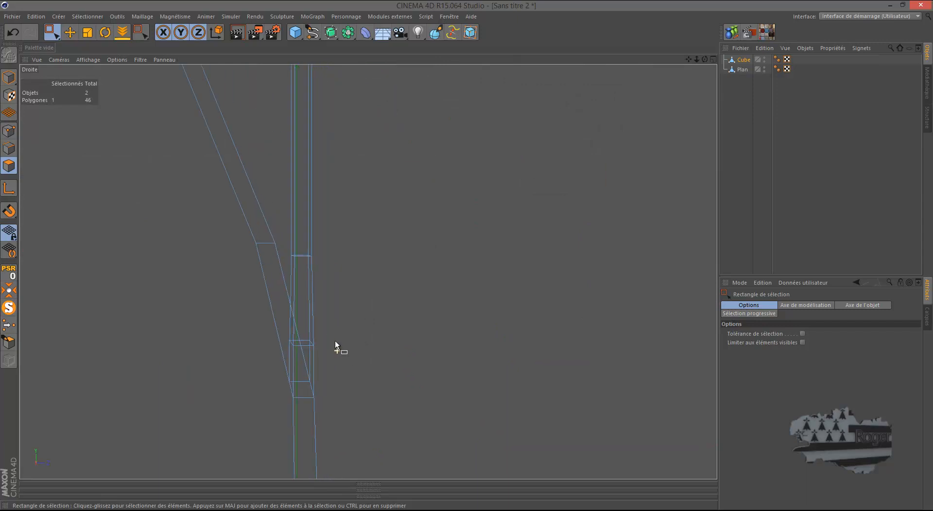
left_click(9, 131)
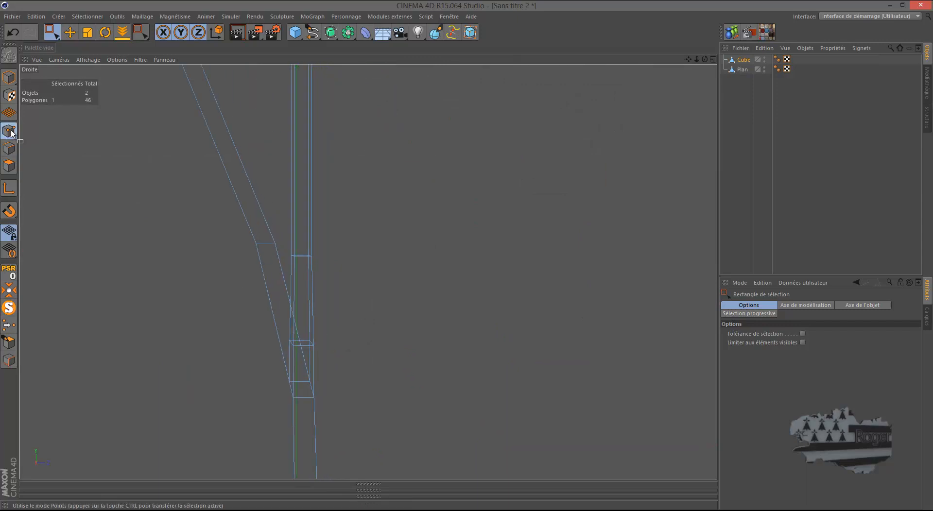
left_click_drag(343, 320, 262, 358)
left_click_drag(355, 344, 367, 347)
left_click_drag(328, 239, 266, 274)
left_click_drag(333, 230, 293, 269)
left_click_drag(365, 259, 415, 266)
Step: Shift the points of the branch's upper joint and tip further toward positive Z
scroll(362, 344, "down", 1)
scroll(362, 344, "down", 3)
left_click_drag(378, 189, 315, 272)
left_click_drag(387, 233, 414, 235)
left_click_drag(387, 187, 426, 207)
Step: In the perspective view, select the four points of the branch's second joint and raise them along Y to lengthen the segment below
middle_click(206, 239)
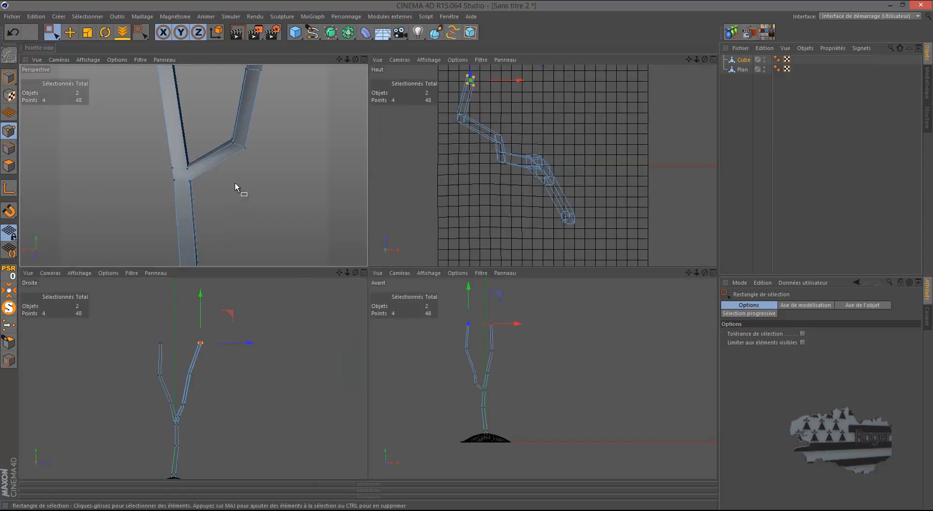
middle_click(235, 183)
scroll(244, 364, "down", 10)
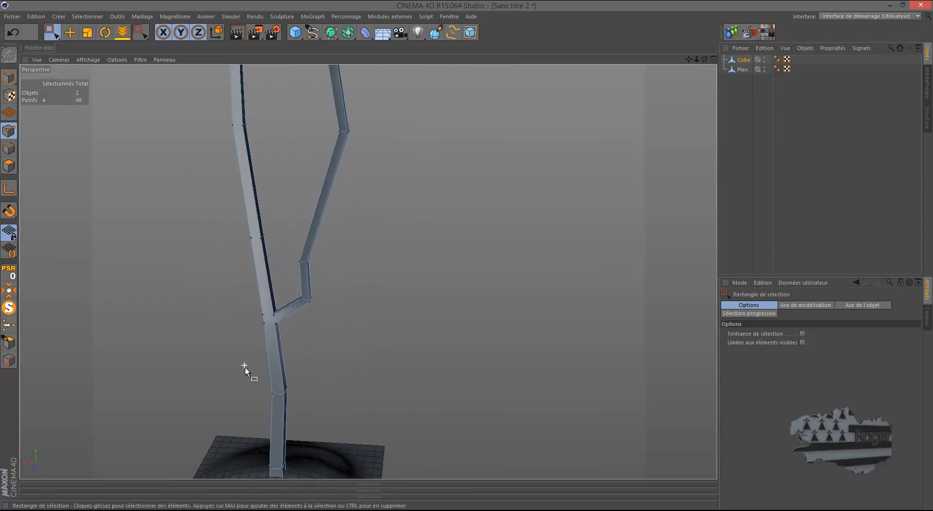
left_click_drag(316, 275, 271, 304)
left_click_drag(244, 251, 245, 211)
left_click_drag(704, 59, 494, 271)
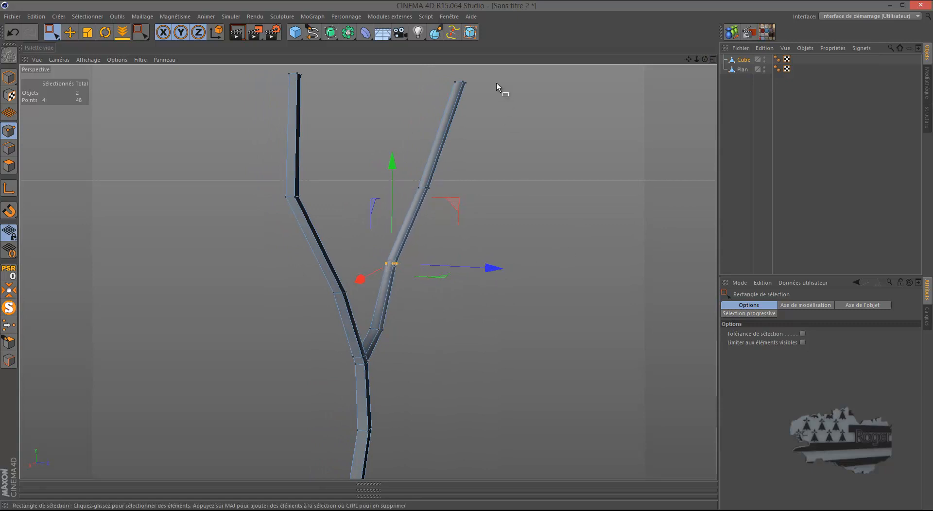
Step: Select the four points at the branch's tip and adjust their position
left_click_drag(460, 83, 492, 83)
scroll(387, 299, "down", 3)
left_click_drag(704, 59, 474, 257)
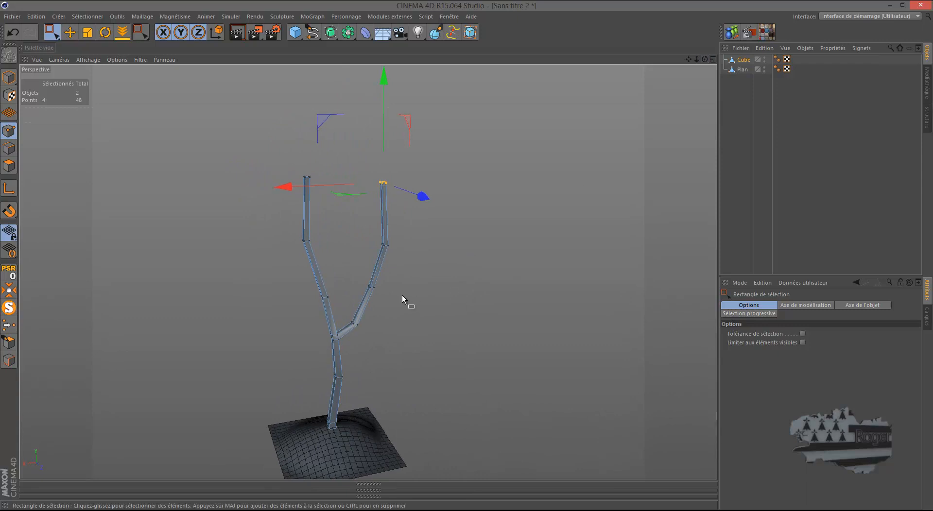
Step: Add a loop cut around the trunk just below the fork with the Knife tool
scroll(334, 368, "up", 10)
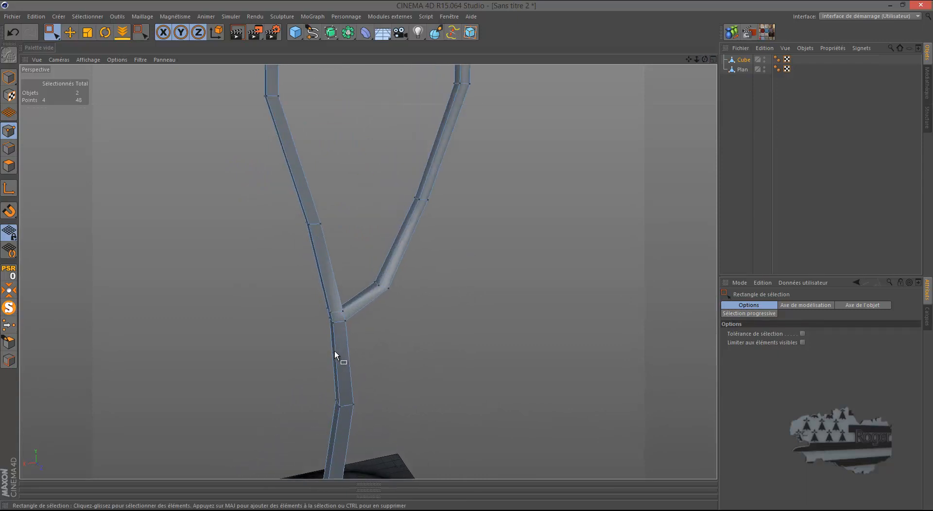
scroll(339, 346, "up", 2)
key("k")
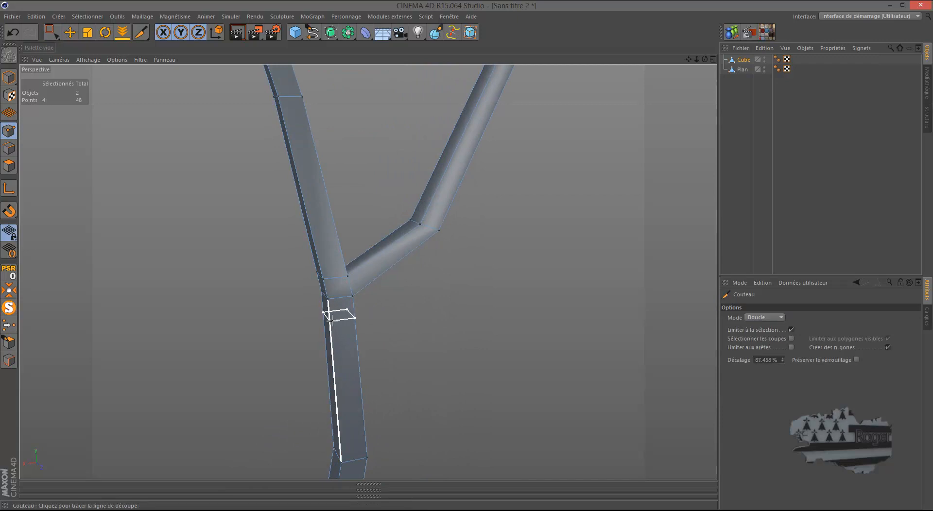
left_click(329, 319)
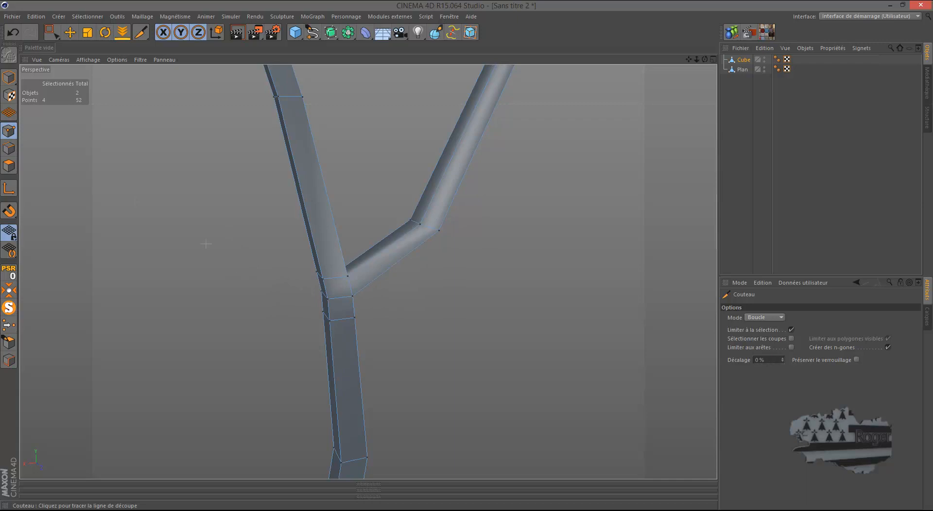
Step: Select the small trunk face below the fork, extrude it outward and slightly upward in the front view, and rotate its end face
left_click(9, 166)
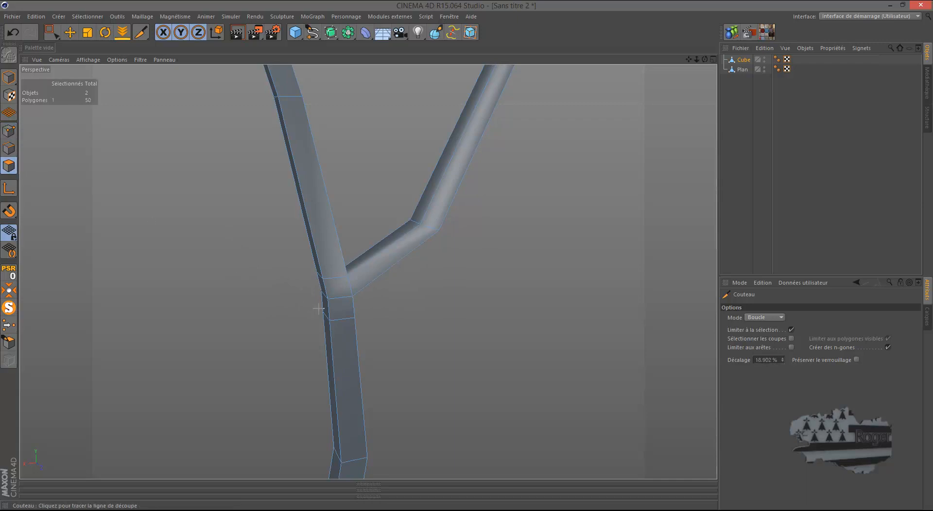
left_click(69, 32)
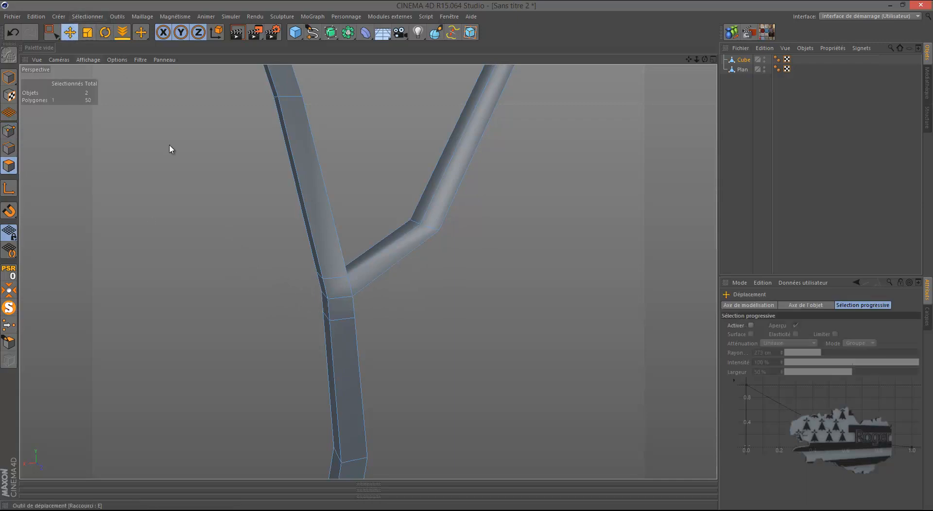
left_click(321, 302)
scroll(239, 317, "down", 3)
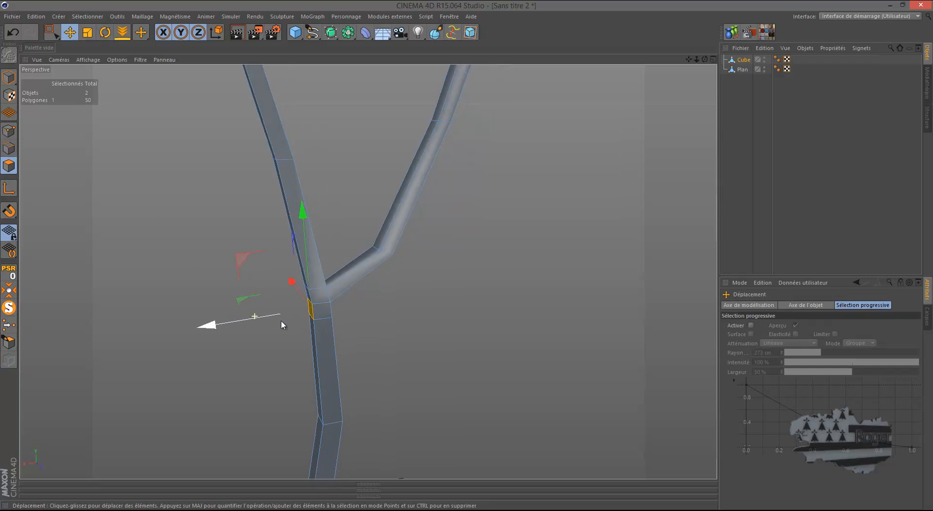
scroll(279, 320, "down", 1)
middle_click(249, 352)
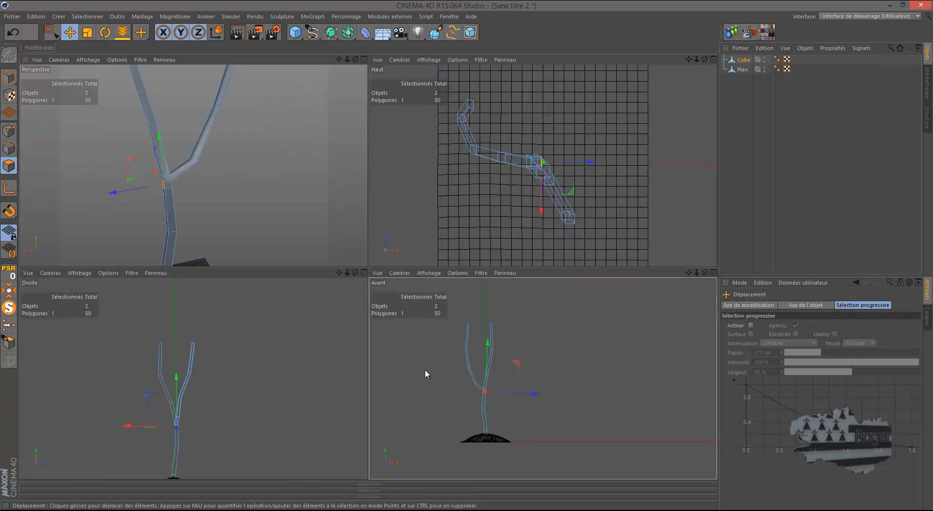
middle_click(426, 373)
scroll(281, 314, "up", 3)
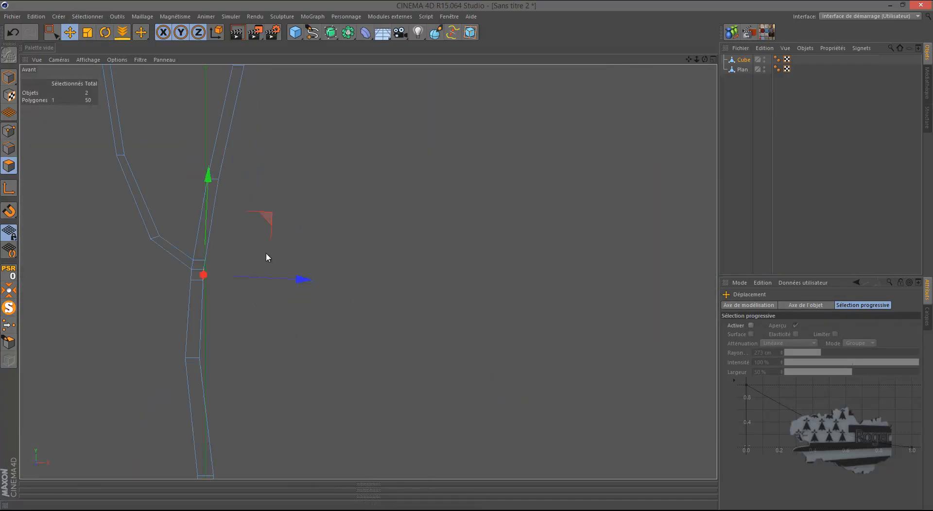
left_click_drag(270, 222, 328, 200, "ctrl")
left_click(105, 33)
left_click_drag(257, 194, 224, 233)
left_click(88, 33)
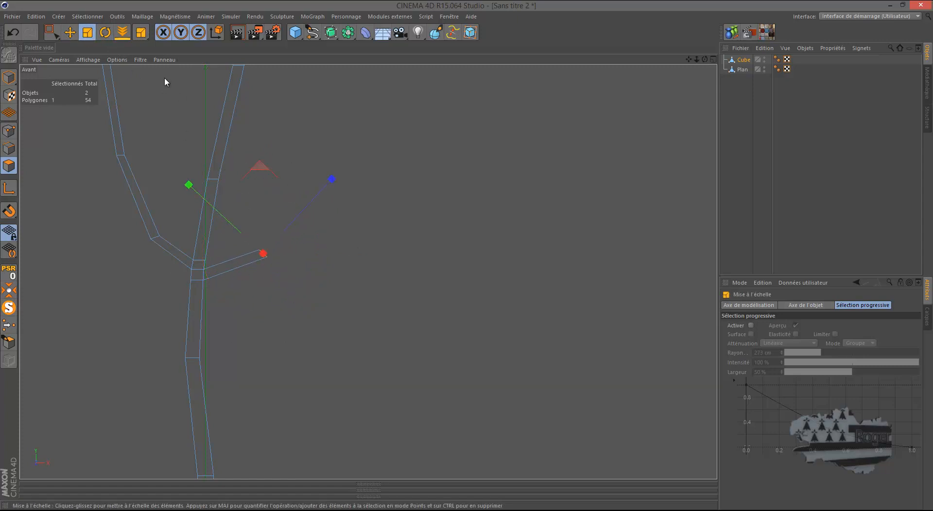
Step: Extrude three more segments from the new branch's end, curving upward to about the height of the other branches
left_click(70, 33)
left_click_drag(267, 180, 315, 93, "ctrl")
scroll(305, 375, "down", 5)
scroll(316, 238, "up", 2)
left_click_drag(304, 242, 308, 158, "ctrl")
left_click_drag(328, 114, 333, 83)
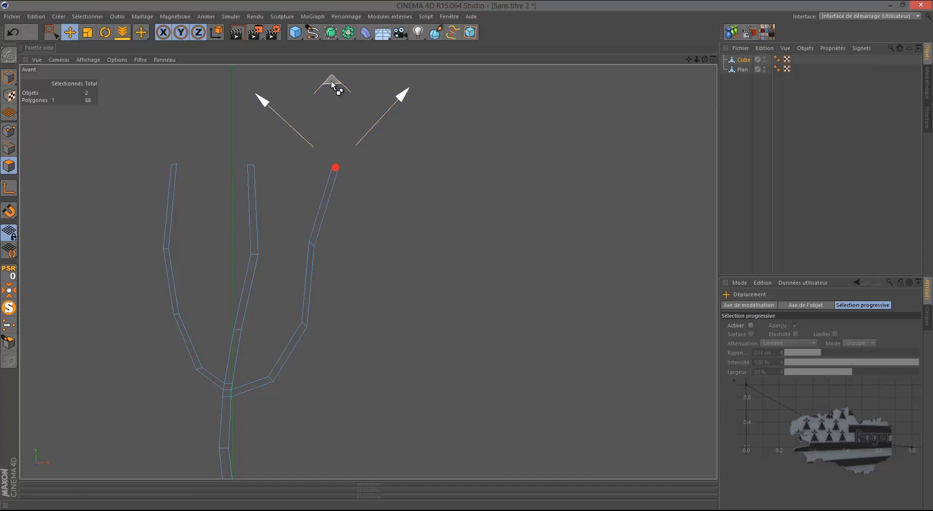
Step: In the right view and point mode, shift the points of the new branch's second joint slightly toward negative Z
middle_click(320, 334)
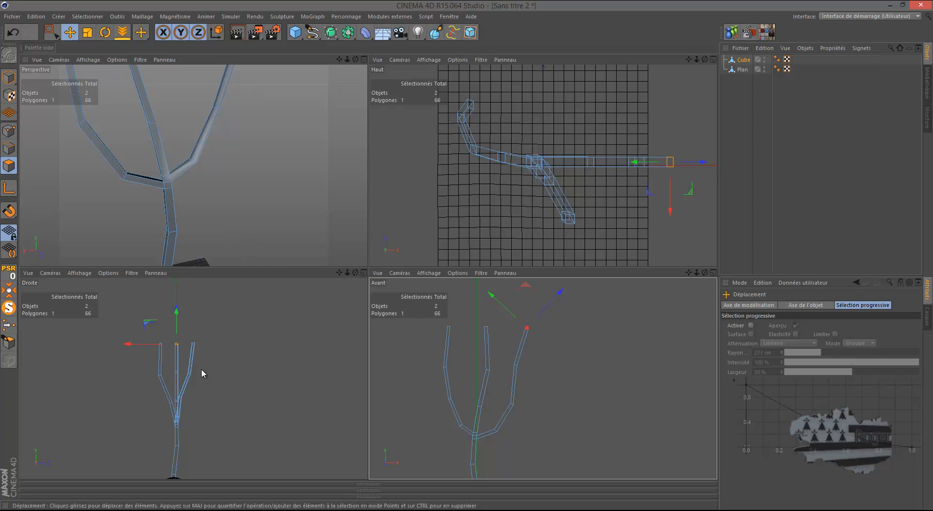
middle_click(176, 391)
scroll(321, 340, "up", 5)
left_click(9, 131)
left_click(51, 33)
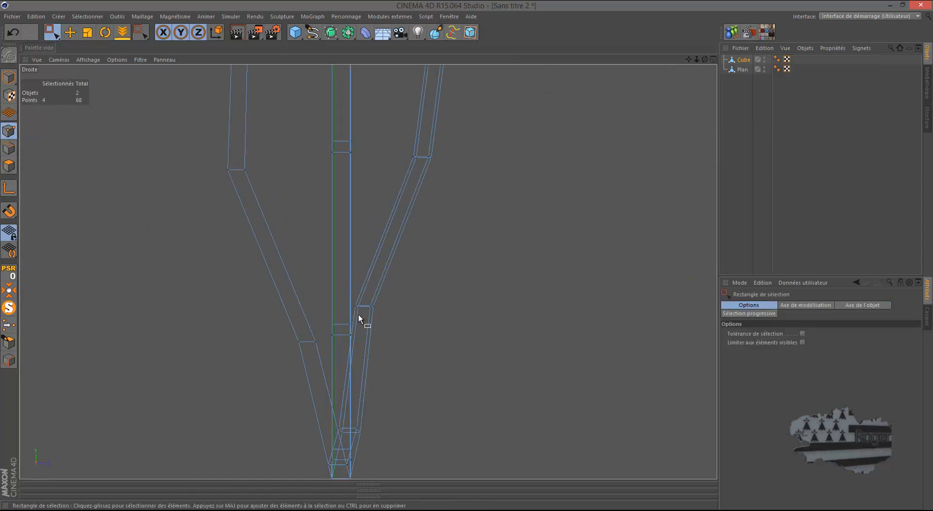
left_click_drag(328, 343, 327, 344)
left_click_drag(388, 332, 375, 324)
Step: Shift the points of the branch's third joint toward negative Z, and its tip by about 21.4 cm in the same direction
left_click_drag(372, 130, 313, 166)
mouse_move(377, 148)
left_mouse_down()
mouse_move(351, 151)
mouse_move(371, 154)
left_mouse_up()
scroll(308, 357, "down", 5)
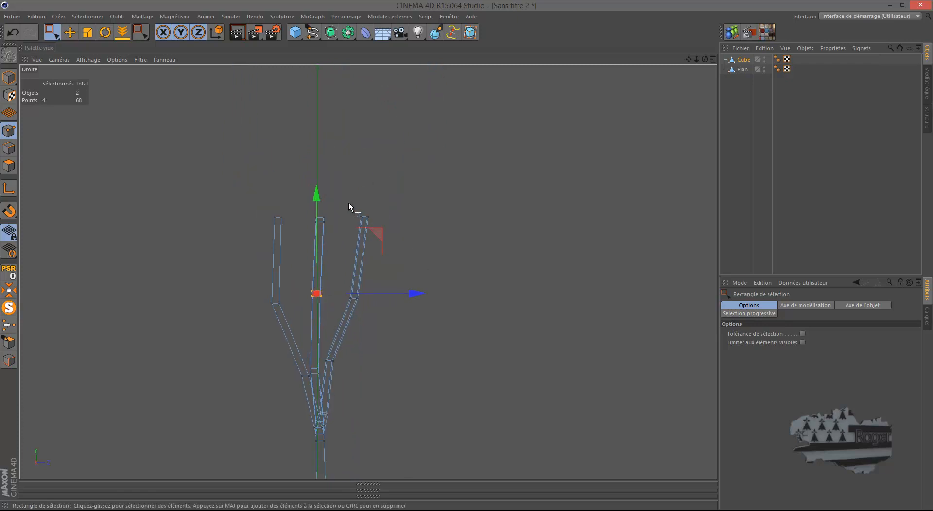
left_click_drag(314, 230, 311, 232)
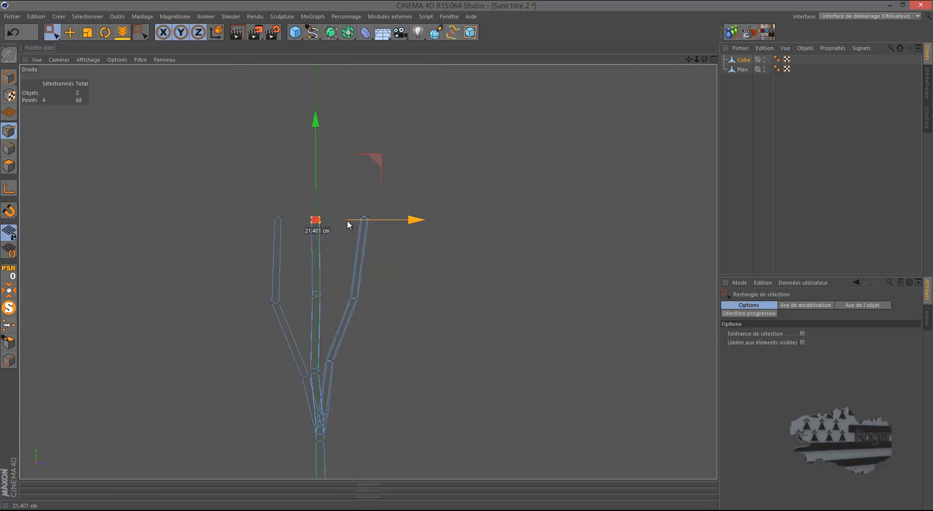
Step: In the perspective view, add a loop cut around the trunk just above its lower bend with the Knife tool
middle_click(203, 246)
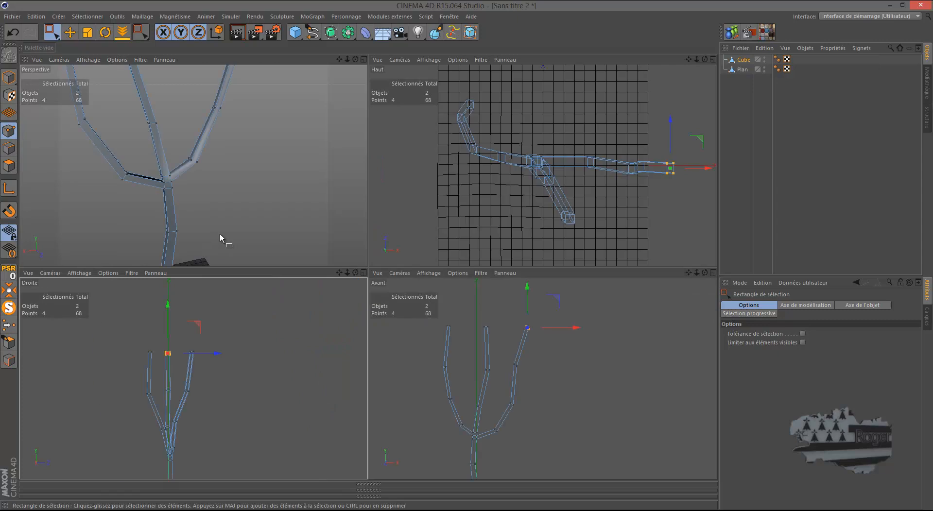
middle_click(221, 235)
scroll(290, 315, "down", 5)
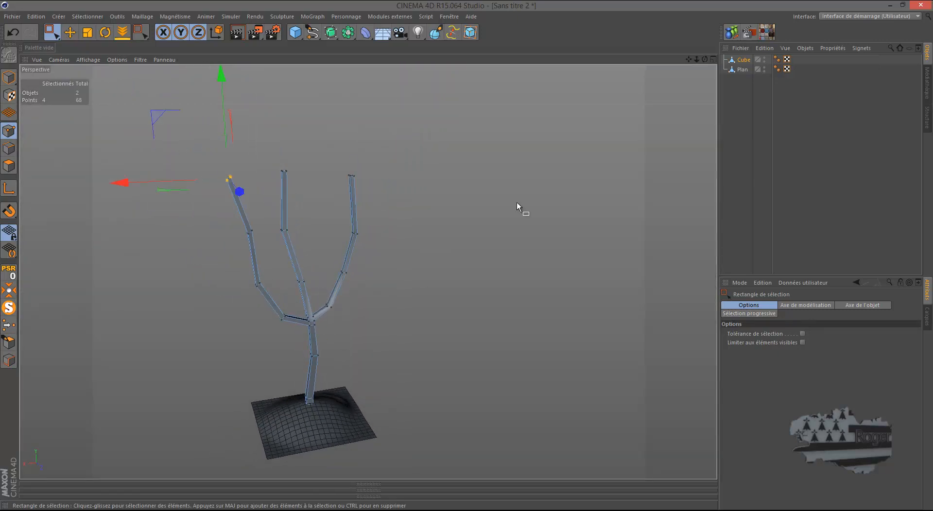
left_click_drag(704, 59, 464, 259)
scroll(311, 360, "up", 8)
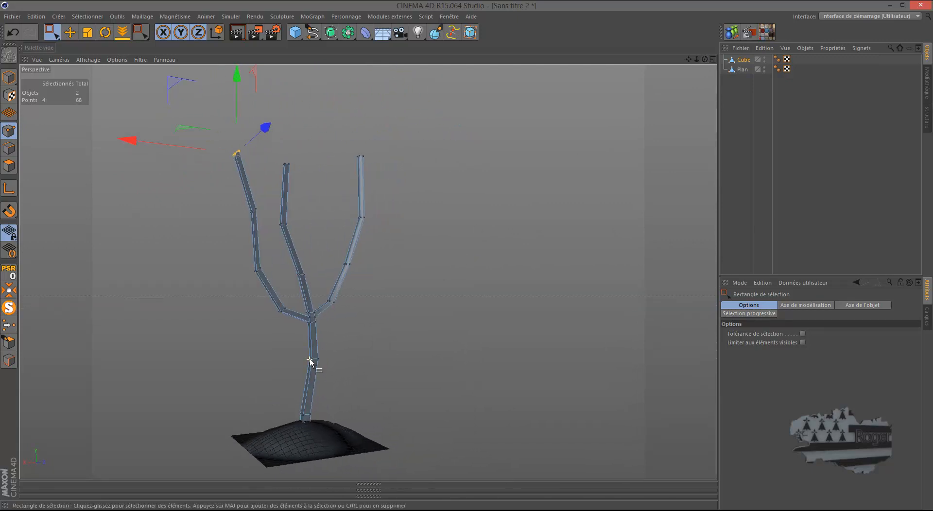
scroll(317, 367, "up", 2)
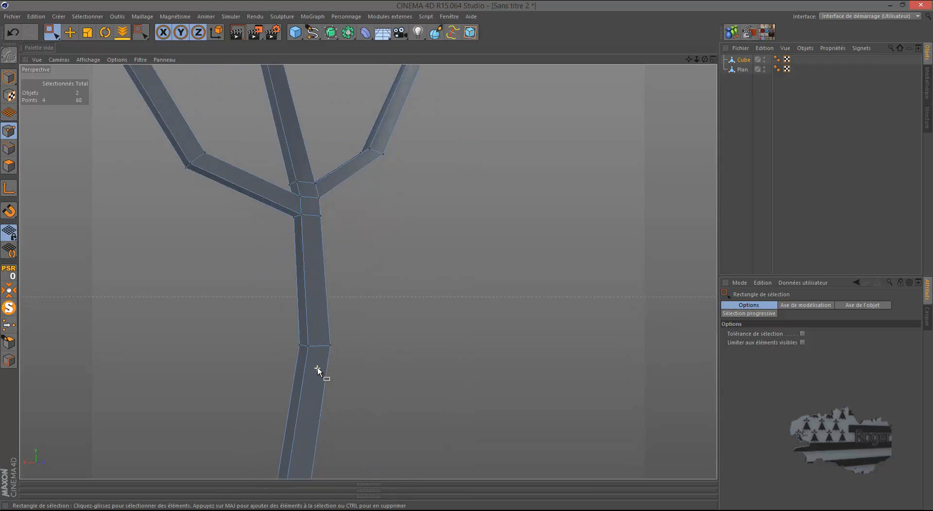
key("k")
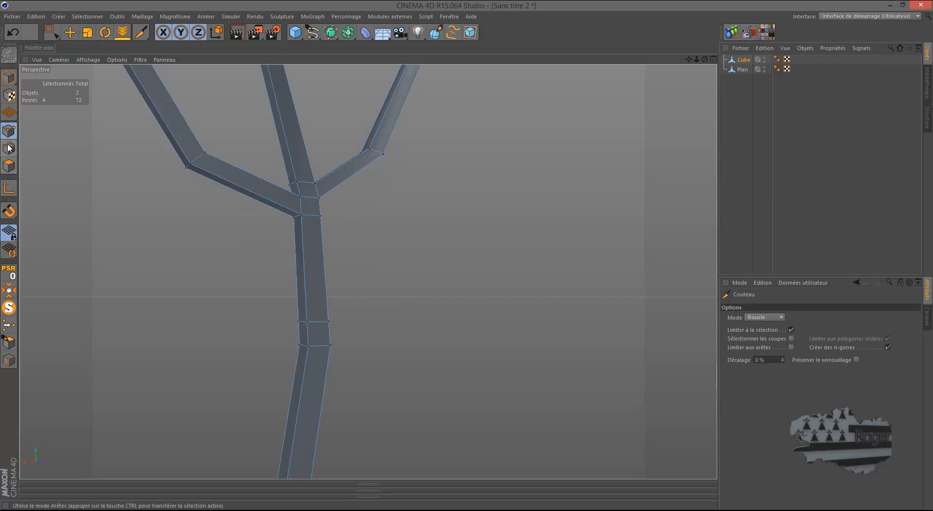
Step: Select the small face above the trunk's lower bend and extrude it outward and upward toward positive Z in the right view
left_click(9, 165)
left_click(70, 32)
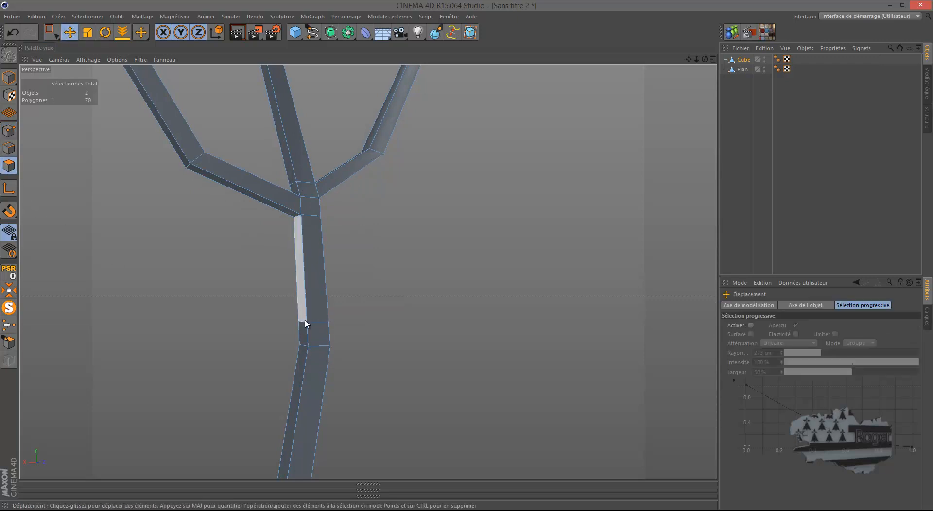
left_click(315, 334)
middle_click(356, 370)
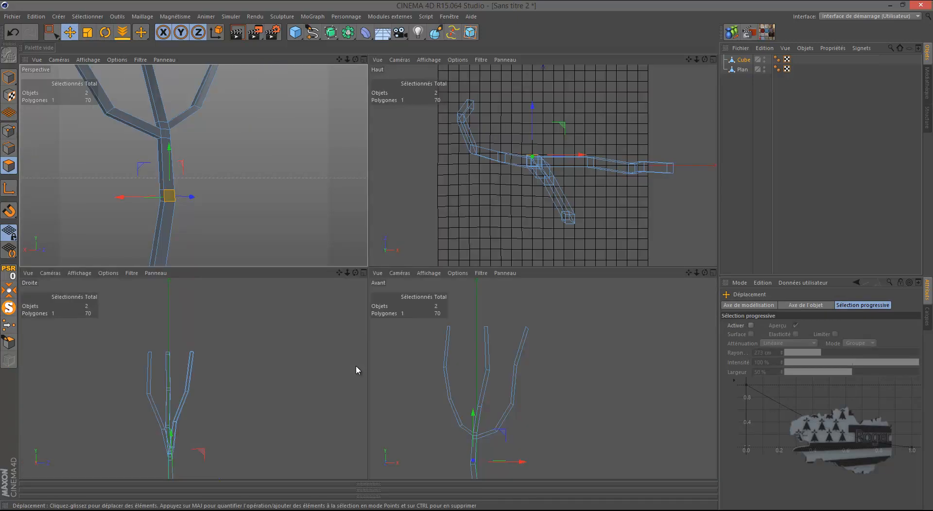
middle_click(410, 423)
scroll(388, 340, "down", 3)
scroll(326, 393, "up", 4)
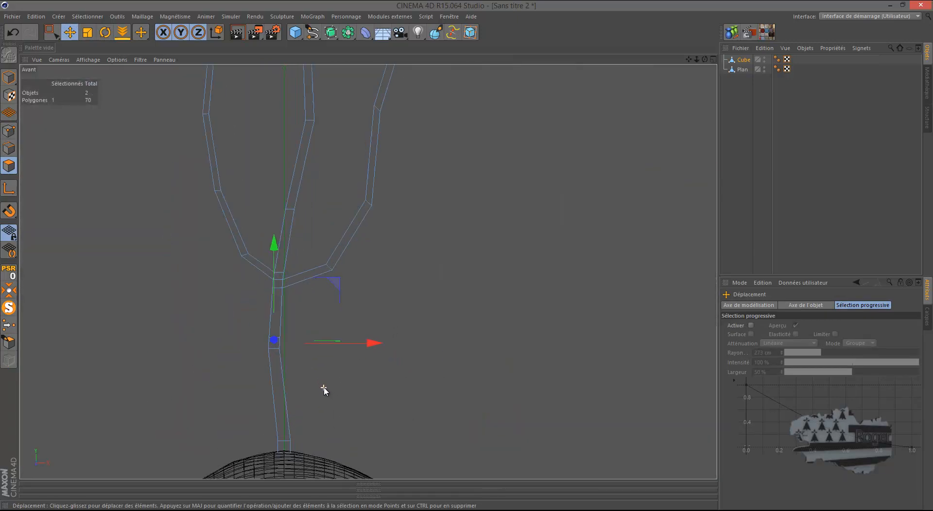
middle_click(231, 342)
middle_click(229, 340)
scroll(339, 285, "down", 3)
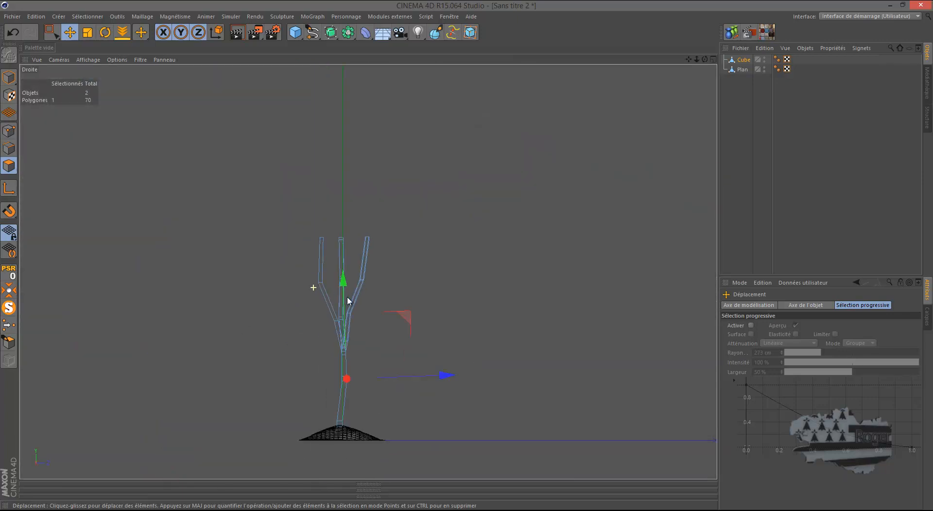
scroll(368, 404, "up", 4)
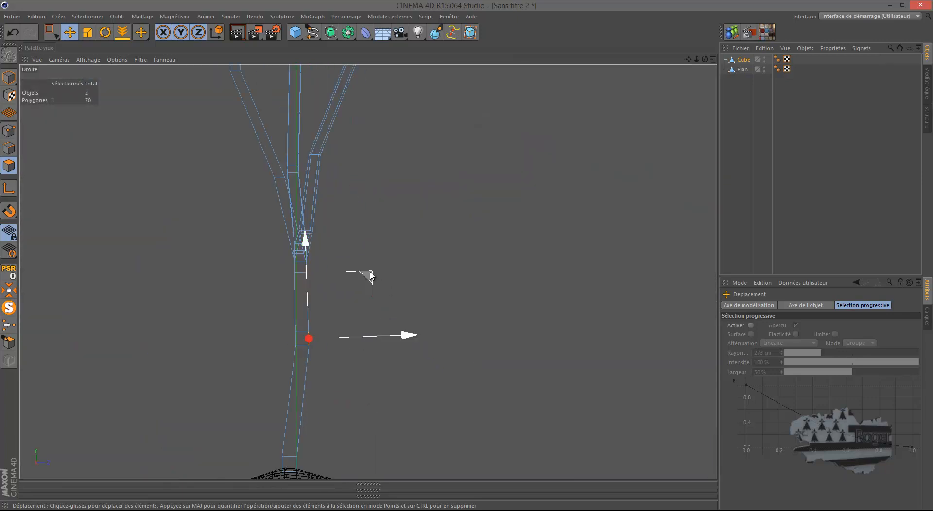
left_click_drag(369, 276, 416, 213, "ctrl")
Step: Rotate the end face of the low branch to follow its upward slant and scale it down
left_click(105, 33)
left_click_drag(322, 229, 272, 240)
left_click(86, 34)
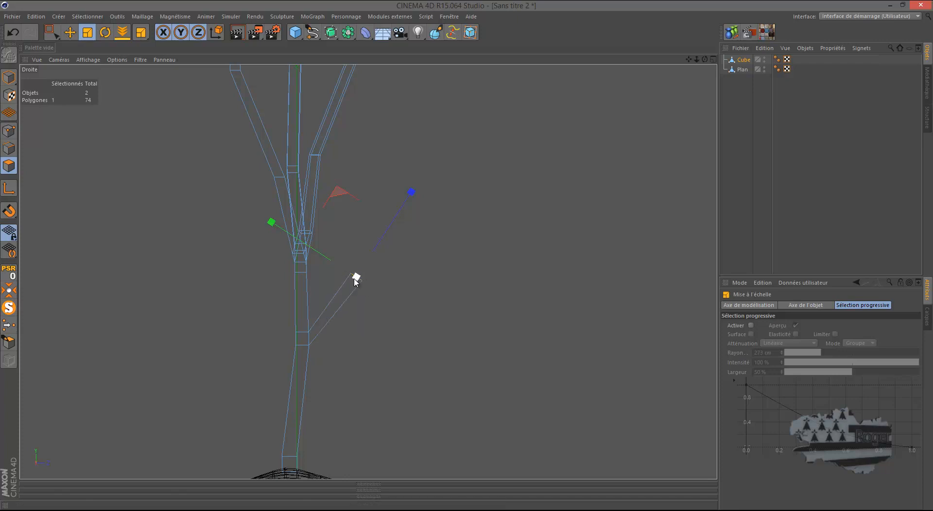
left_click_drag(225, 238, 197, 252)
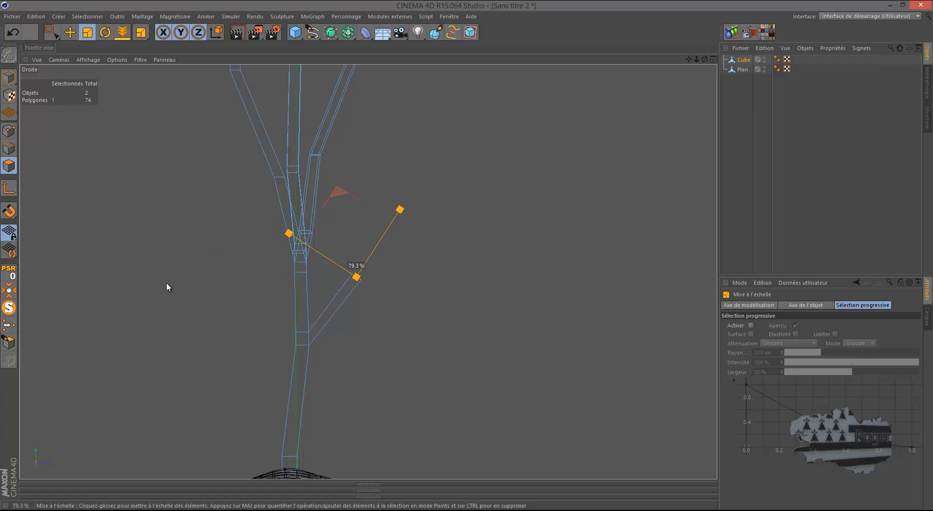
left_click_drag(149, 314, 134, 338)
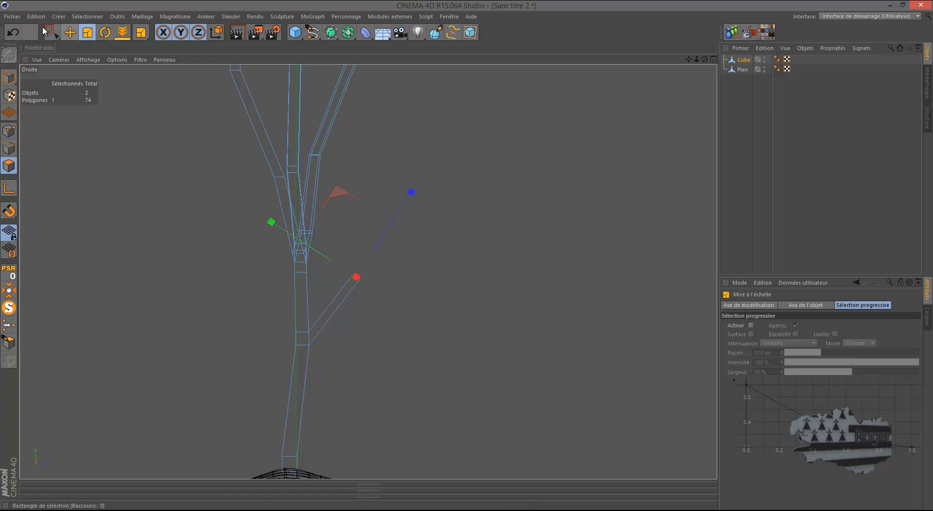
Step: Extrude three more segments from the low branch's end, zigzagging upward to slightly below the other branches' tips
left_click(70, 32)
left_click_drag(340, 195, 467, 255, "ctrl")
scroll(278, 325, "down", 5)
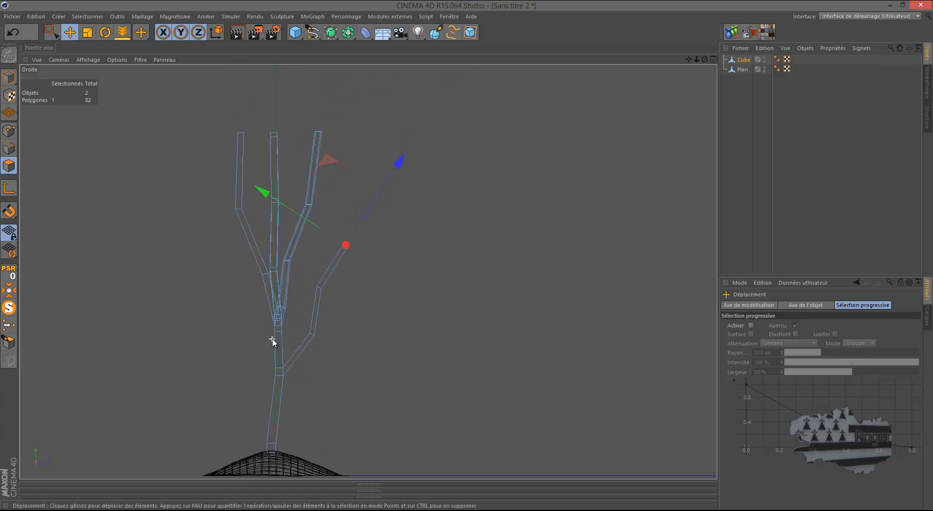
left_click_drag(335, 166, 350, 92, "ctrl")
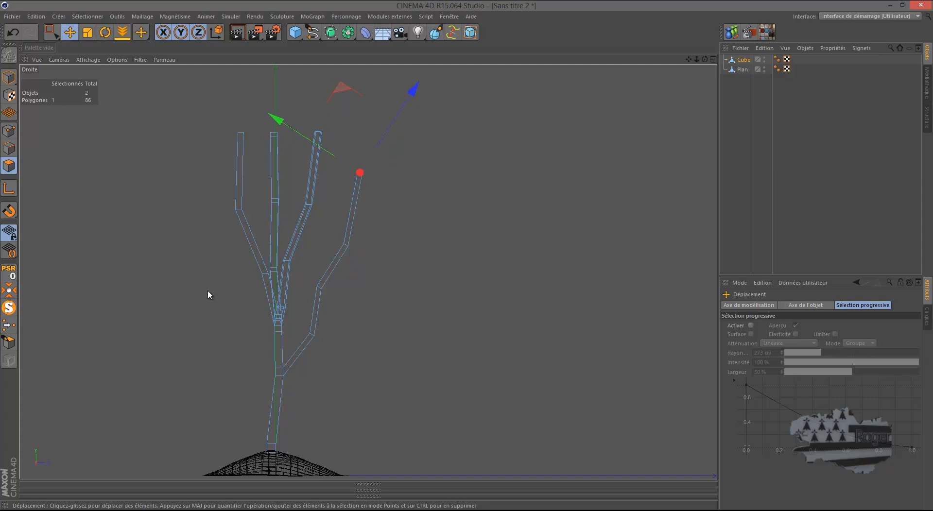
Step: In the perspective view, rectangle-select the points of the low branch's first joint and shift them slightly sideways
middle_click(208, 290)
middle_click(227, 240)
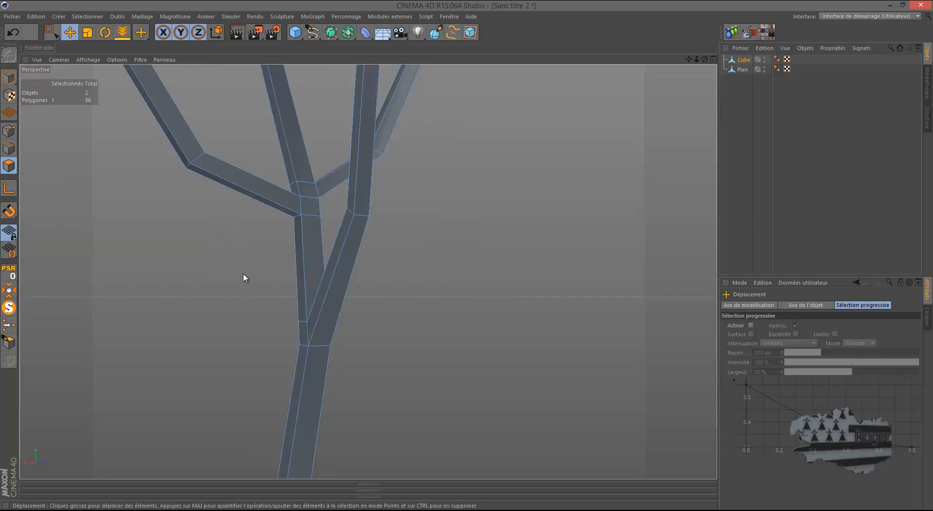
scroll(235, 255, "down", 6)
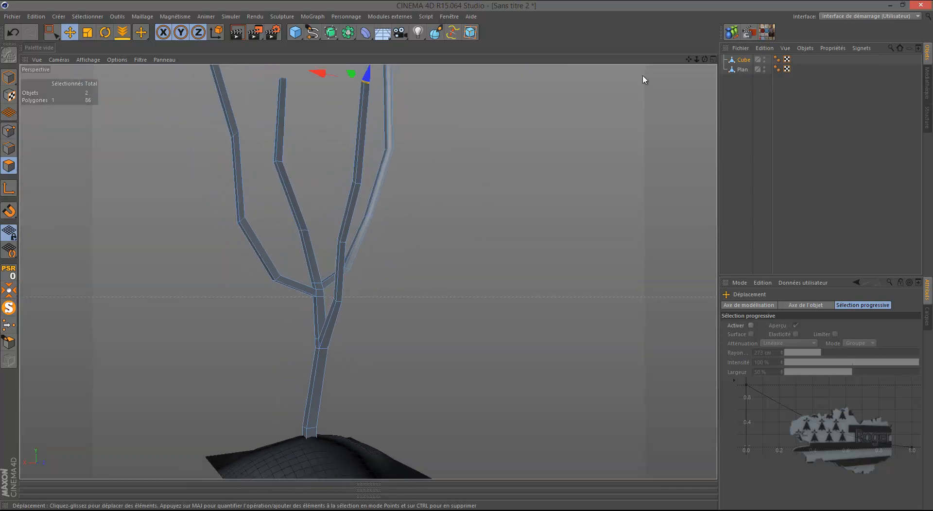
left_click_drag(467, 256, 467, 258)
left_click(9, 131)
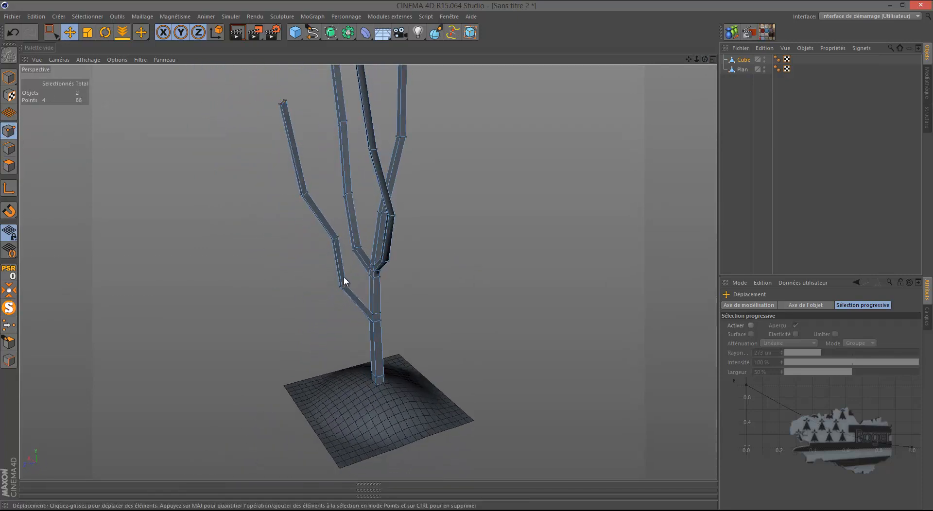
left_click(51, 32)
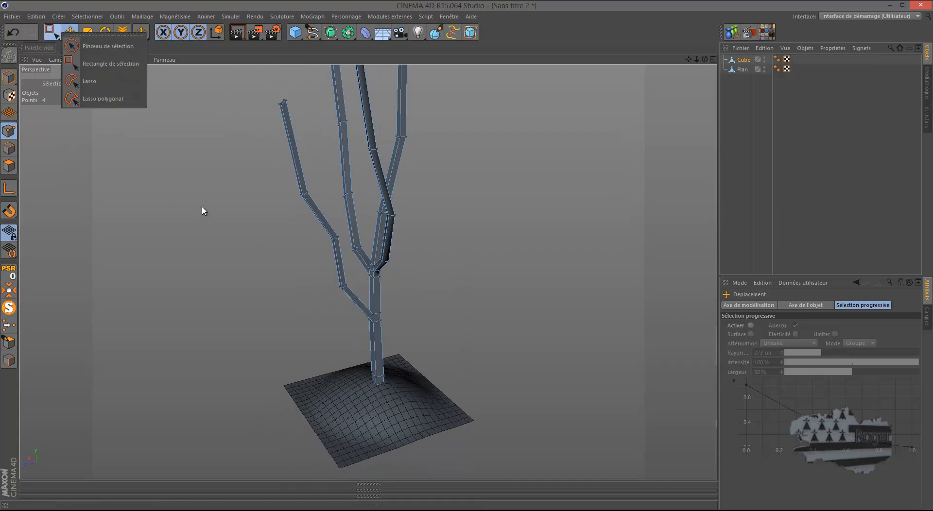
left_click(102, 64)
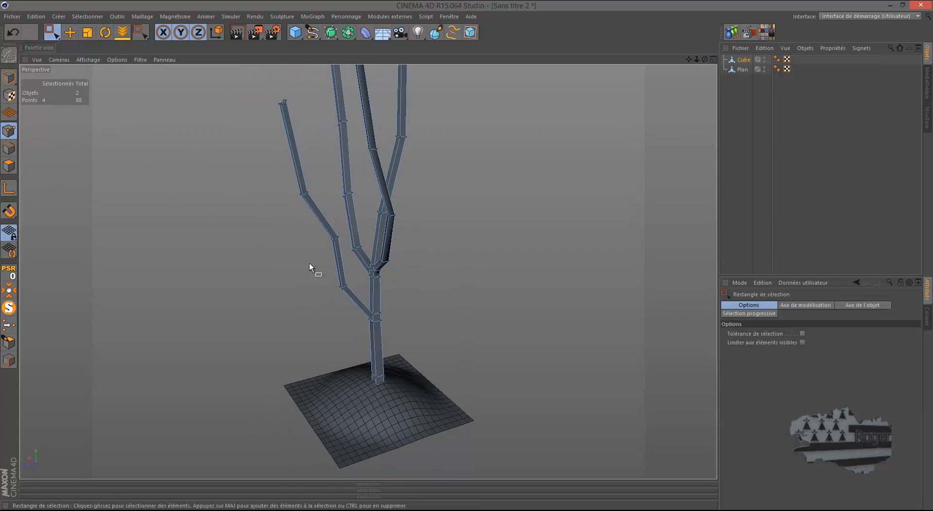
left_click_drag(308, 257, 302, 253)
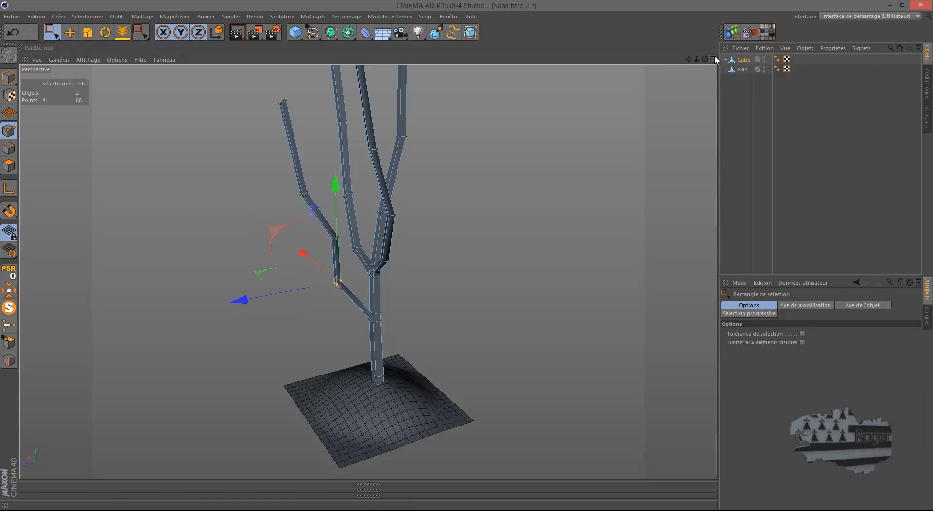
Step: Offset the points of the low branch's two upper joints and its tip sideways so the branch bends irregularly
left_click_drag(704, 59, 472, 258)
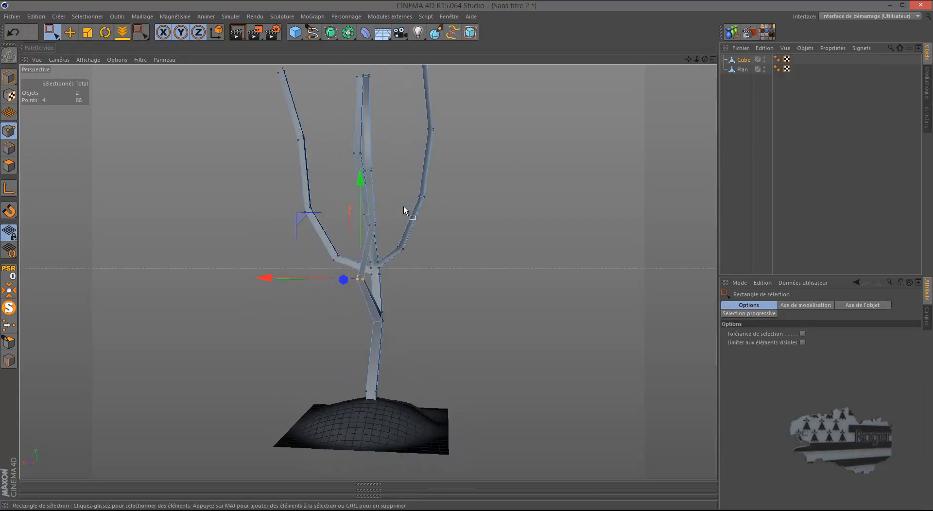
left_click_drag(364, 223, 319, 230)
left_click_drag(368, 171, 299, 177)
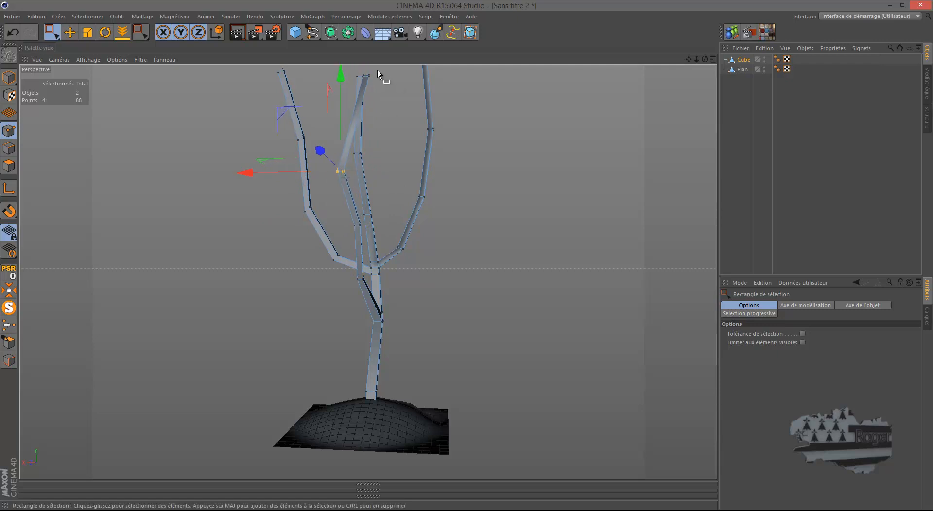
scroll(377, 70, "up", 6)
left_click_drag(704, 60, 702, 92)
left_click_drag(321, 141, 244, 141)
scroll(360, 164, "down", 7)
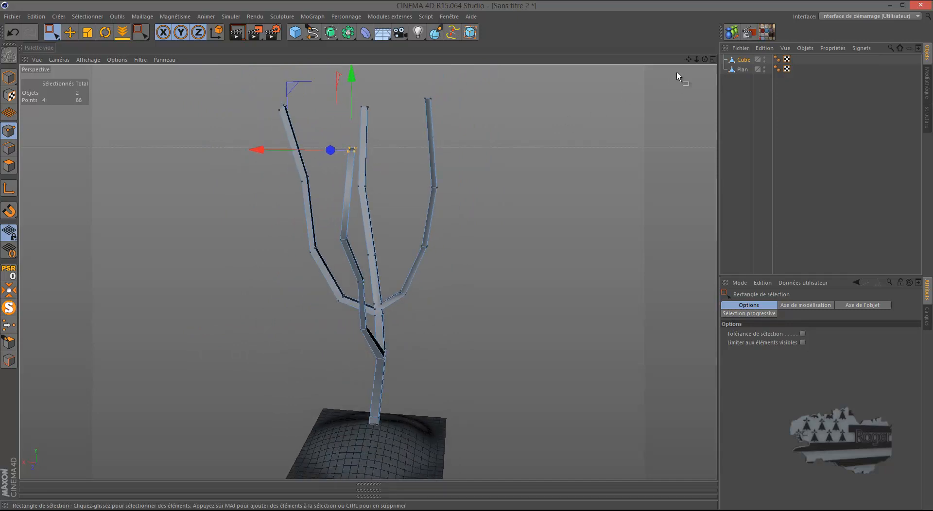
Step: Add a loop cut with the Knife tool just above the first joint of the upper branch leaning toward negative Z
left_click_drag(704, 60, 468, 259)
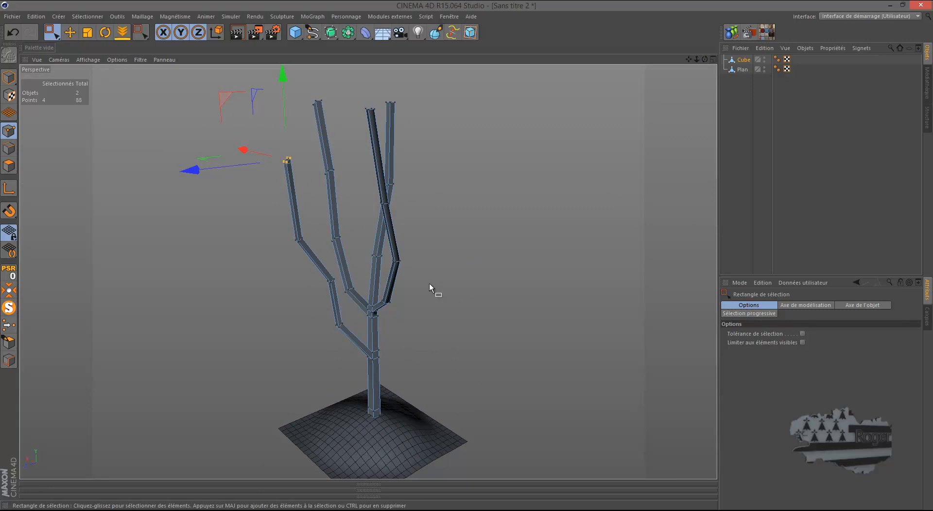
scroll(384, 261, "up", 4)
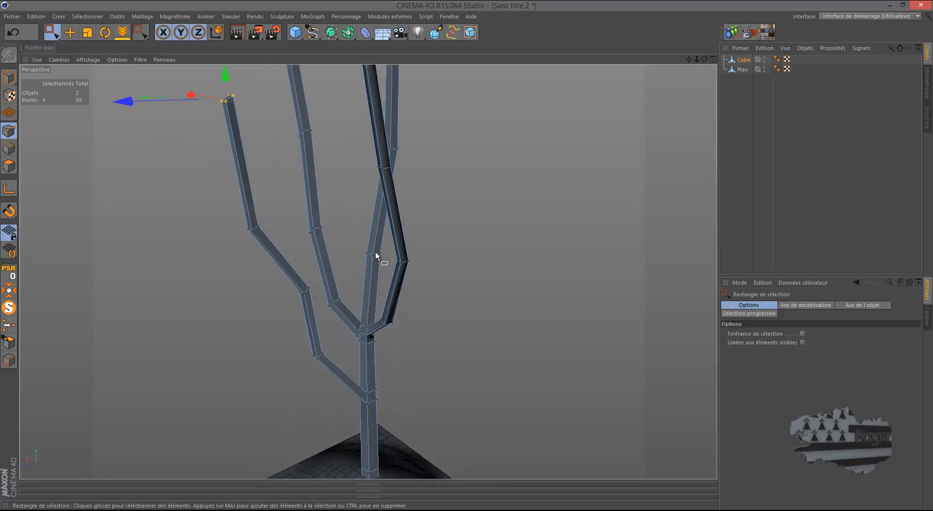
key("k")
key("l")
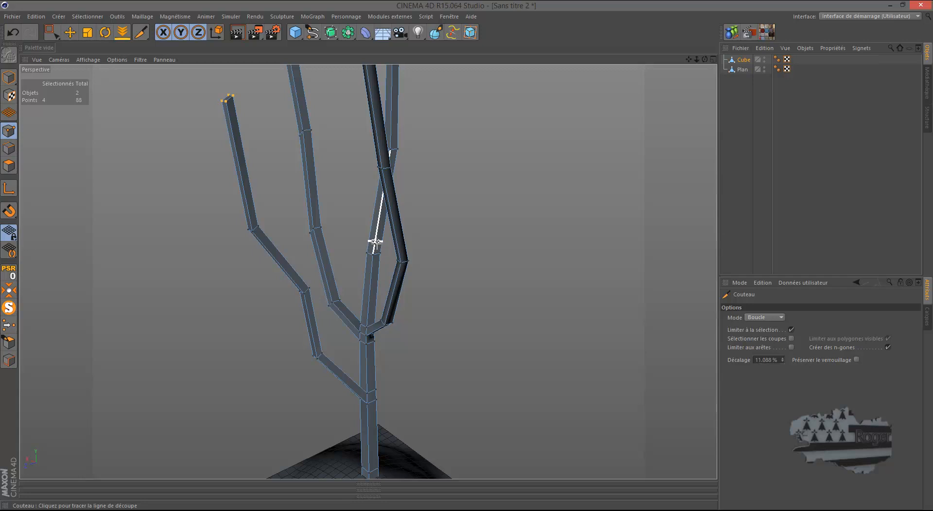
scroll(374, 243, "up", 3)
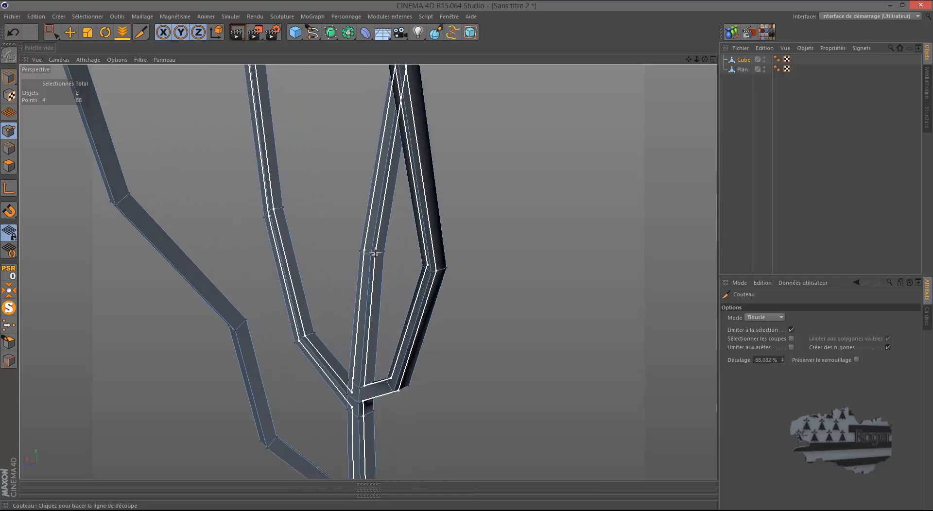
left_click(374, 236)
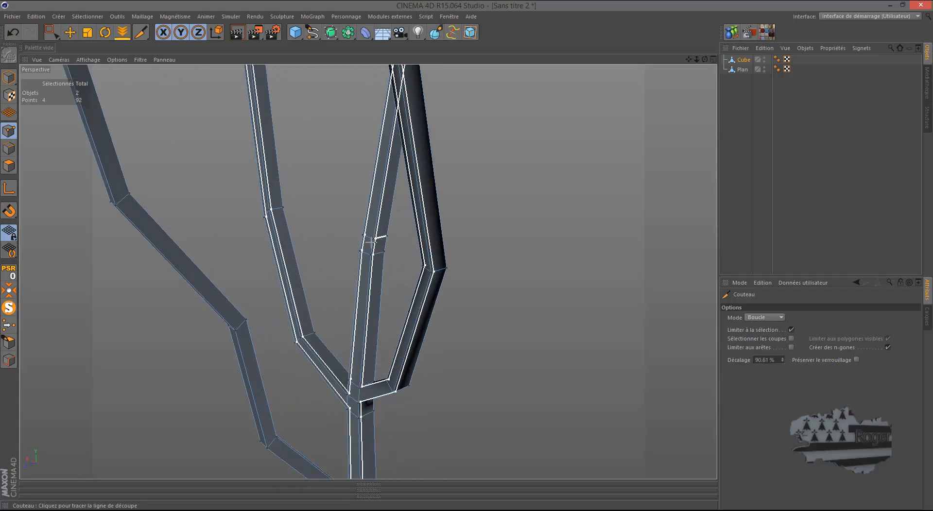
Step: Select the small outward-facing polygon between the new cut and the joint on that upper branch
left_click(9, 166)
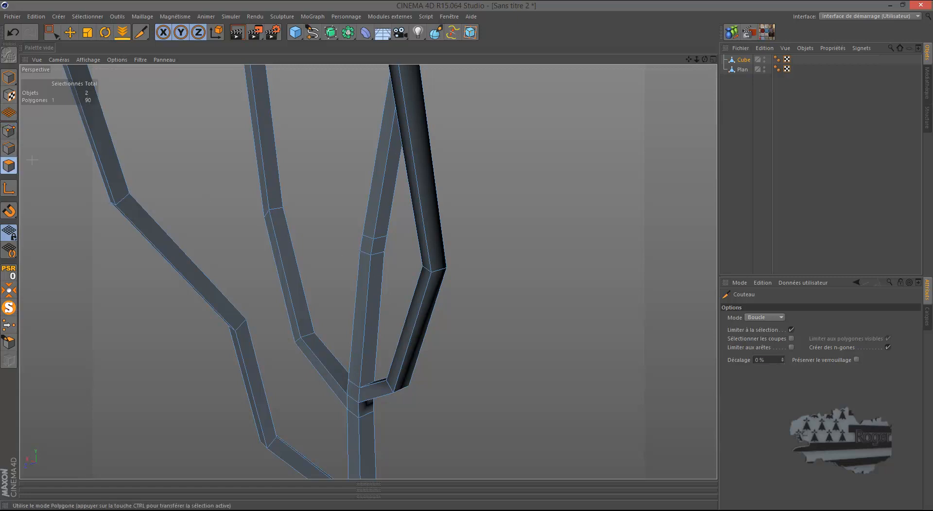
left_click_drag(705, 58, 496, 227)
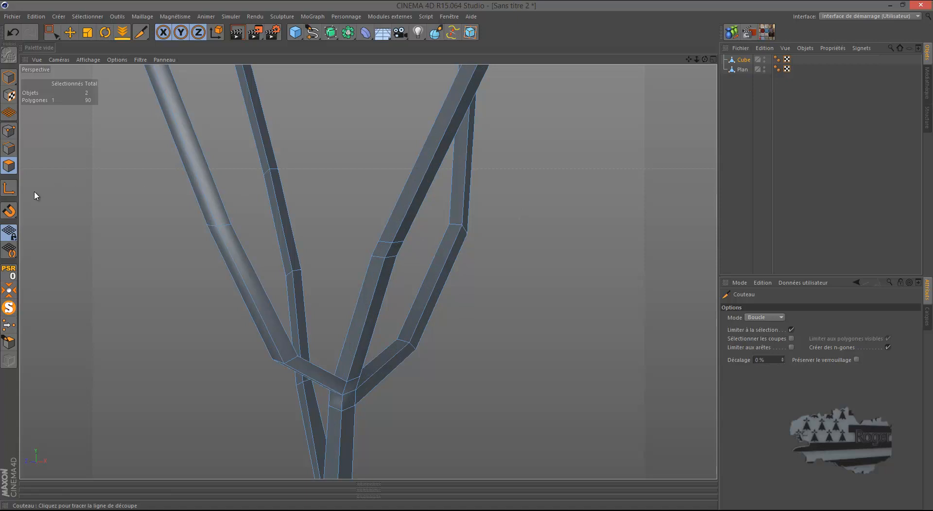
left_click(69, 32)
left_click(394, 248)
left_click_drag(277, 339, 200, 357, "alt")
scroll(221, 371, "down", 5)
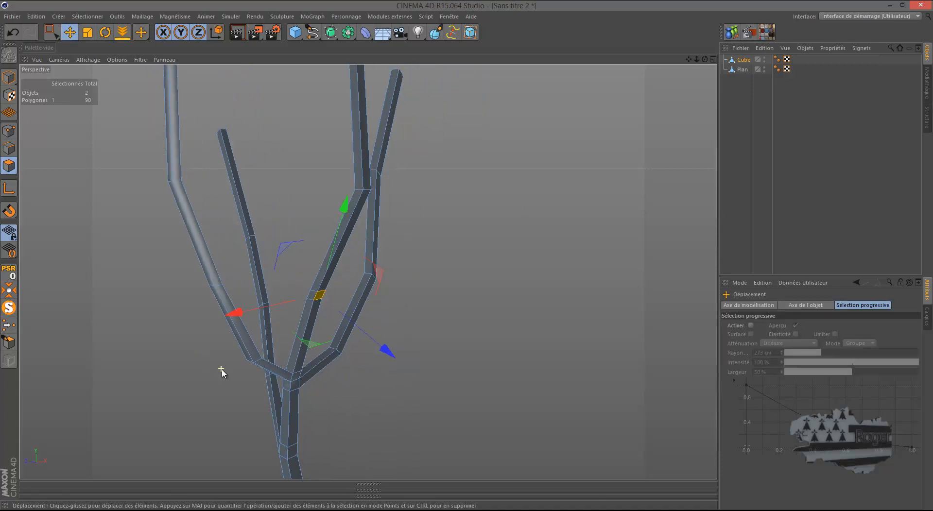
left_click(12, 35)
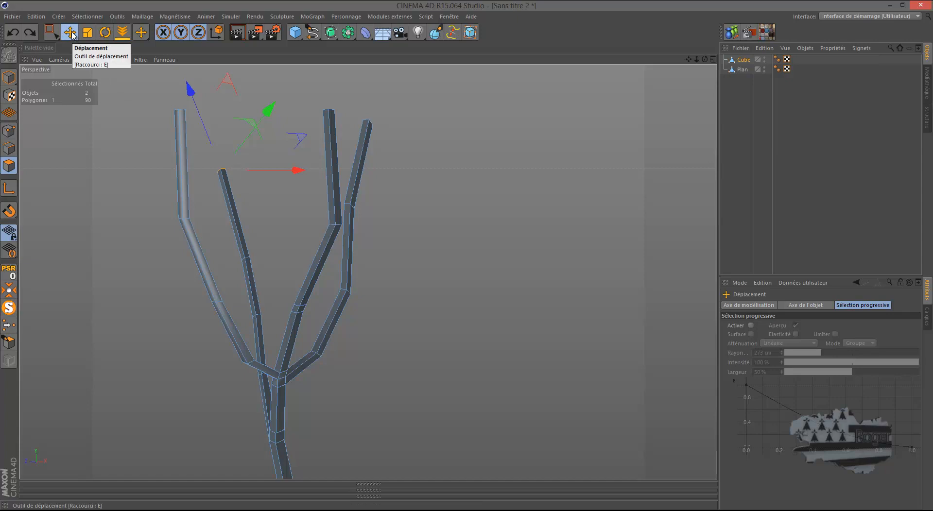
left_click(142, 37)
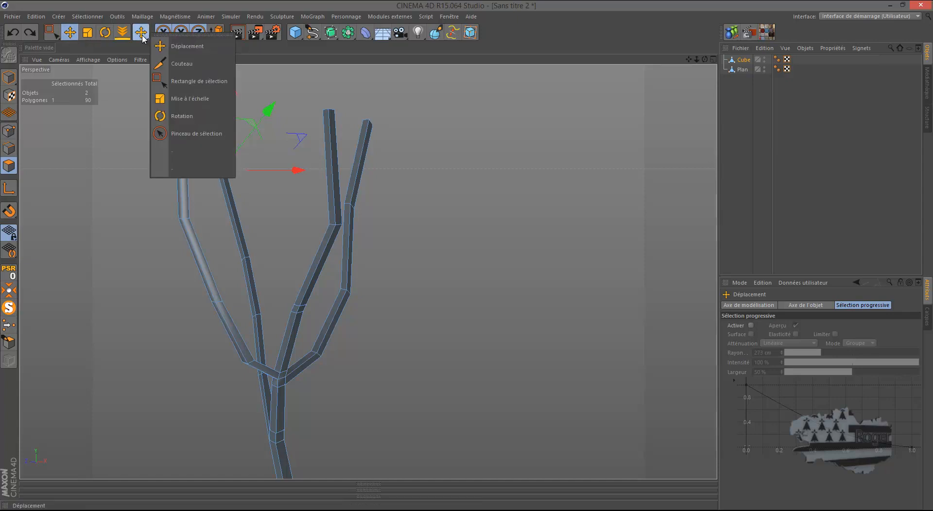
left_click(175, 64)
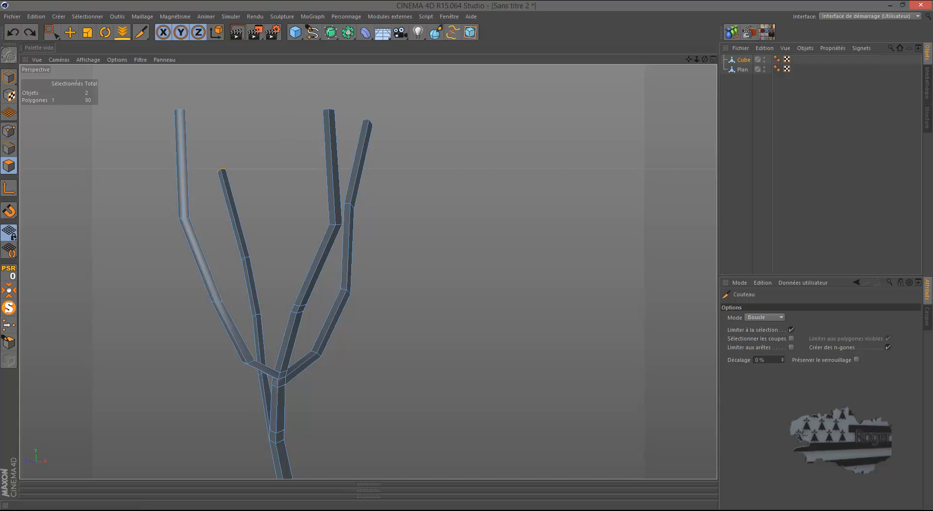
left_click(70, 32)
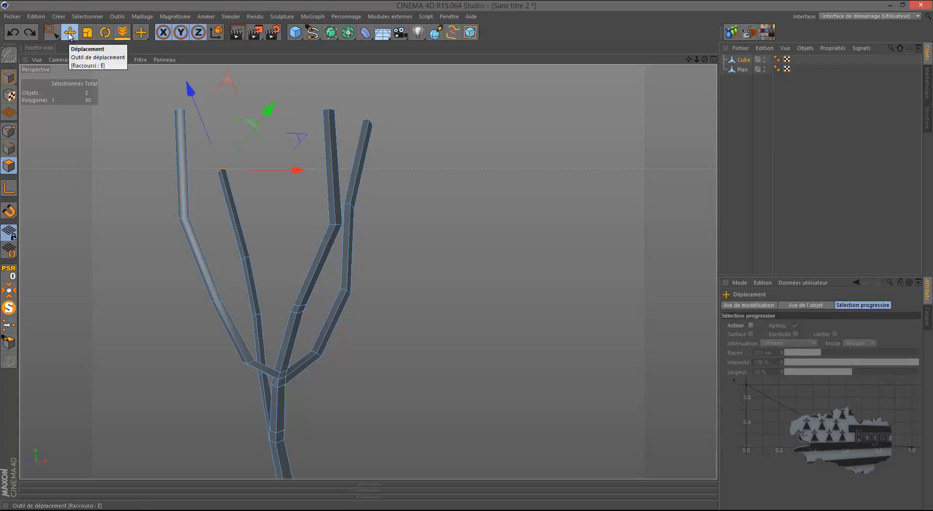
left_click(30, 33)
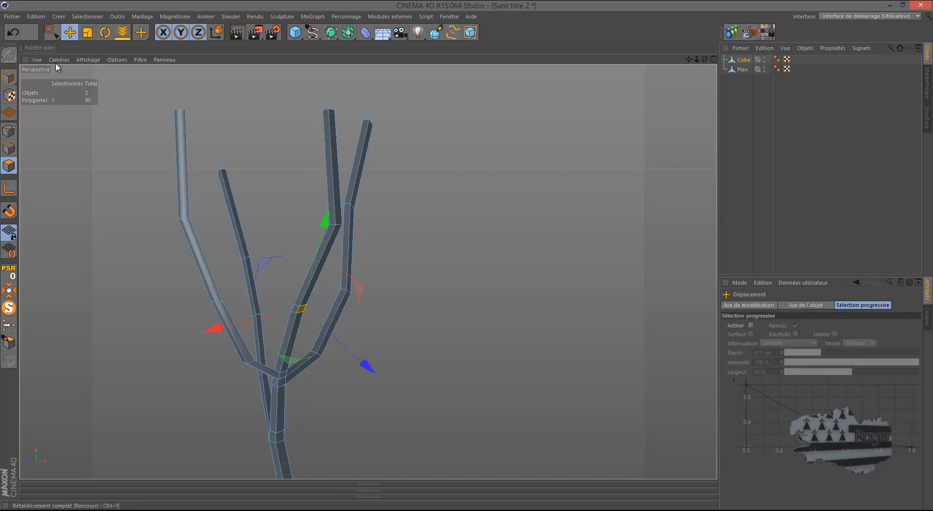
Step: In the right view, extrude the selected face outward and slightly upward, away from the trunk
middle_click(307, 365)
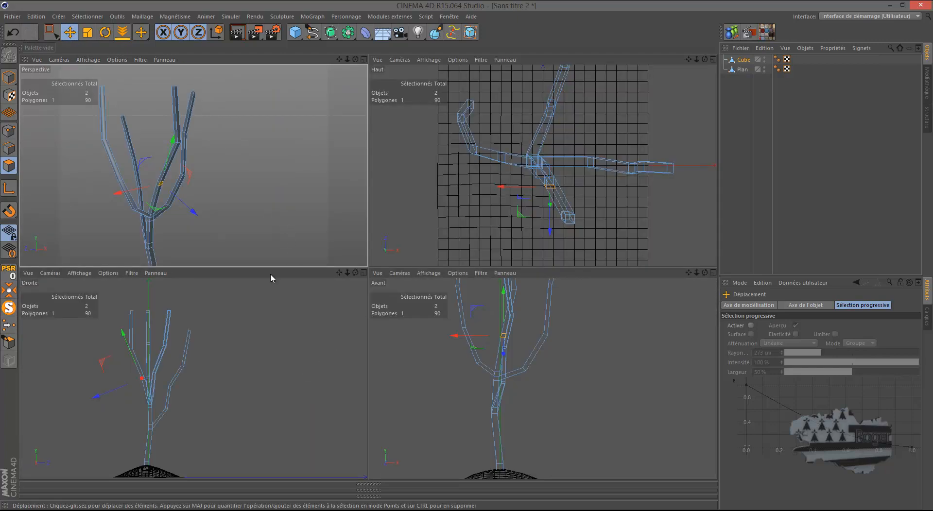
middle_click(226, 373)
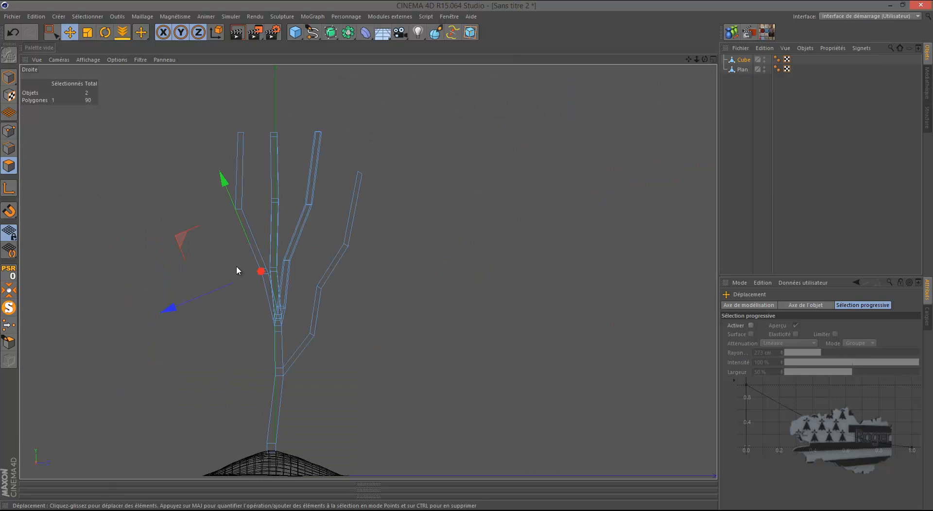
scroll(236, 268, "up", 5)
scroll(236, 267, "up", 3)
left_click_drag(254, 263, 192, 231, "ctrl")
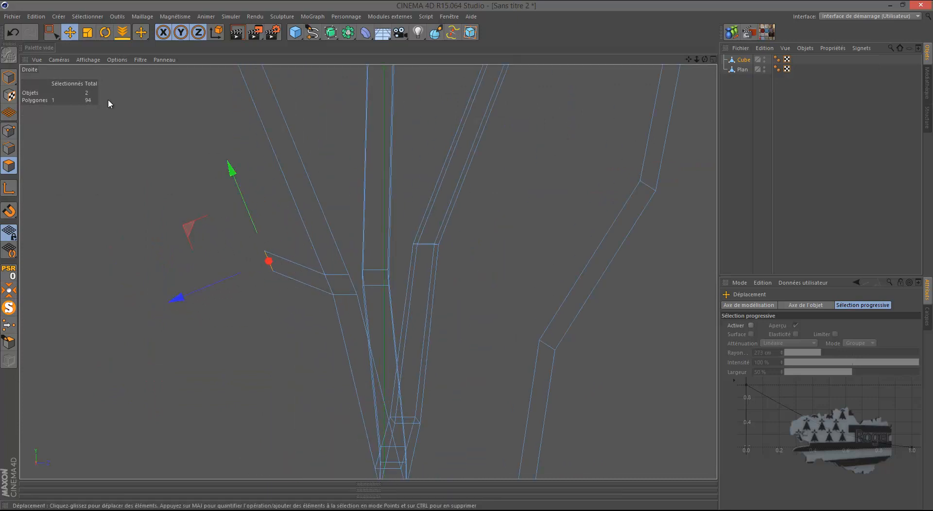
Step: Rotate the new side branch's end face to point diagonally upward and scale it down
left_click(105, 33)
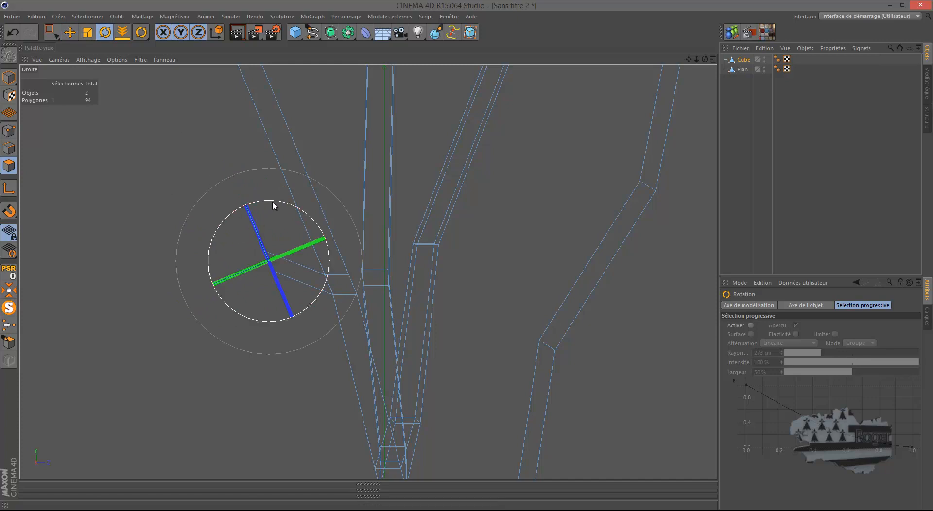
left_click_drag(272, 204, 291, 219)
left_click_drag(307, 237, 312, 250)
left_click(88, 37)
left_click_drag(121, 161, 73, 257)
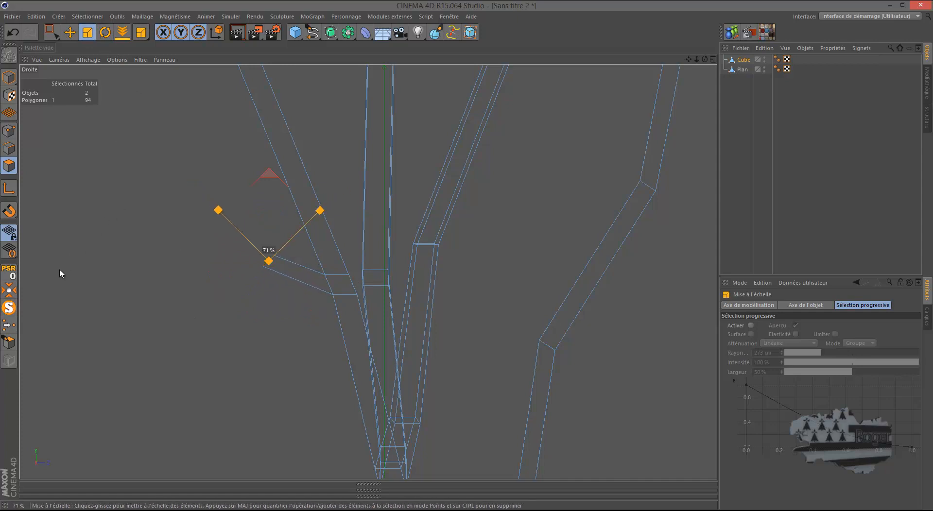
left_click_drag(42, 298, 42, 298)
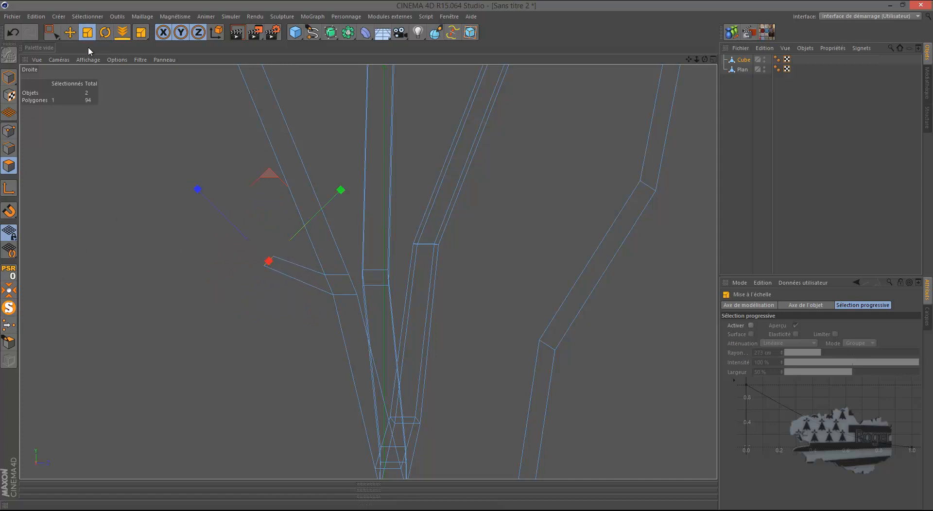
Step: Extrude three more segments from the side branch's end face, each going upward and away from the trunk
left_click(70, 32)
left_click_drag(270, 177, 231, 81, "ctrl")
scroll(300, 335, "down", 4)
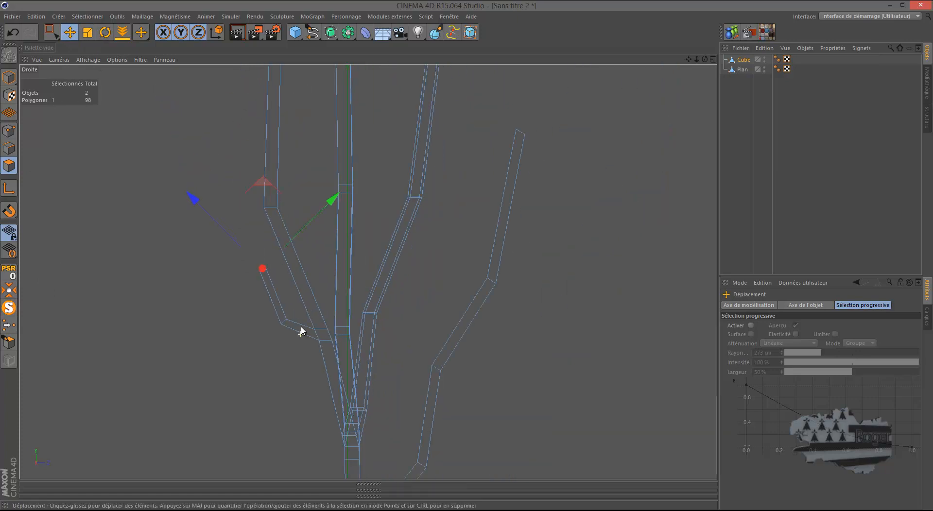
left_click_drag(263, 183, 211, 103, "ctrl")
scroll(202, 320, "down", 3)
left_click_drag(198, 218, 191, 185, "ctrl")
Step: In the perspective view, switch the tree to point editing, try a loop selection on the side branch, and change to rectangle selection
middle_click(141, 333)
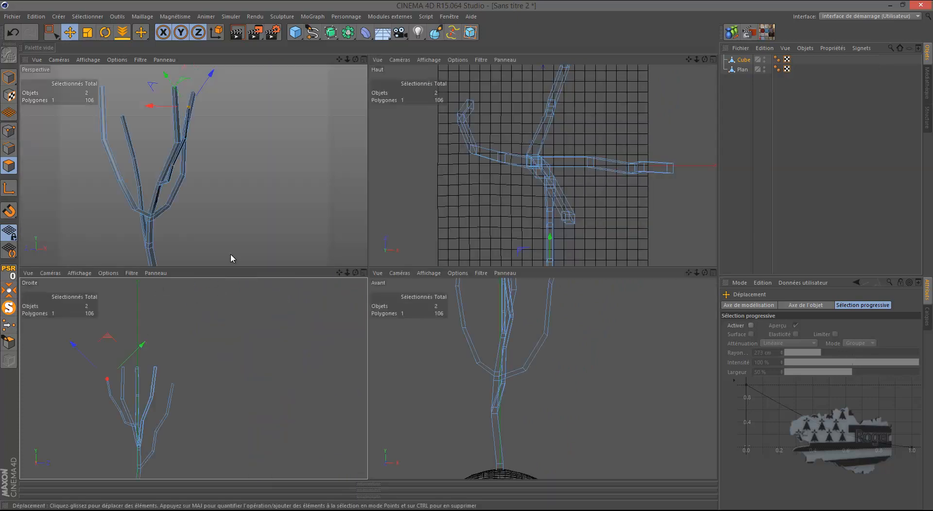
middle_click(246, 241)
left_click_drag(704, 59, 469, 259)
scroll(374, 261, "up", 3)
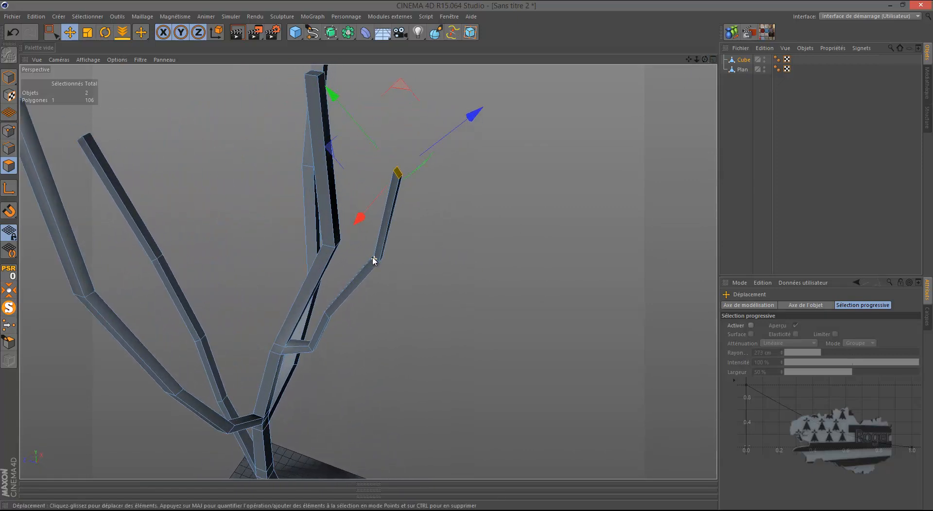
scroll(373, 259, "up", 1)
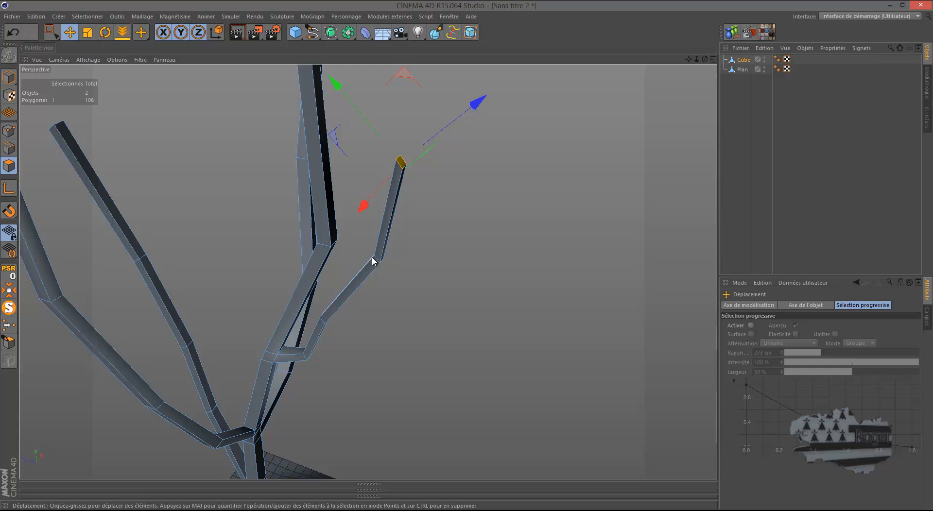
left_click(8, 130)
right_click(351, 355)
left_click(357, 357)
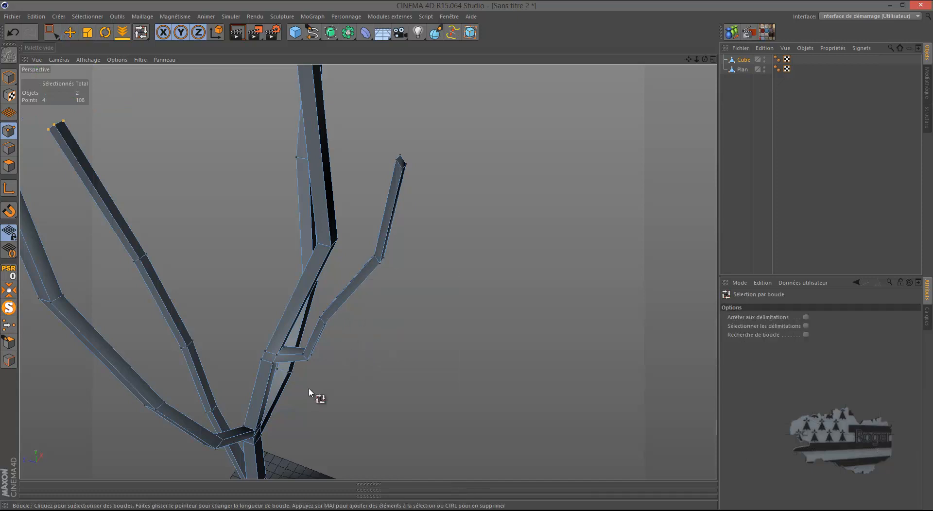
scroll(309, 393, "up", 2)
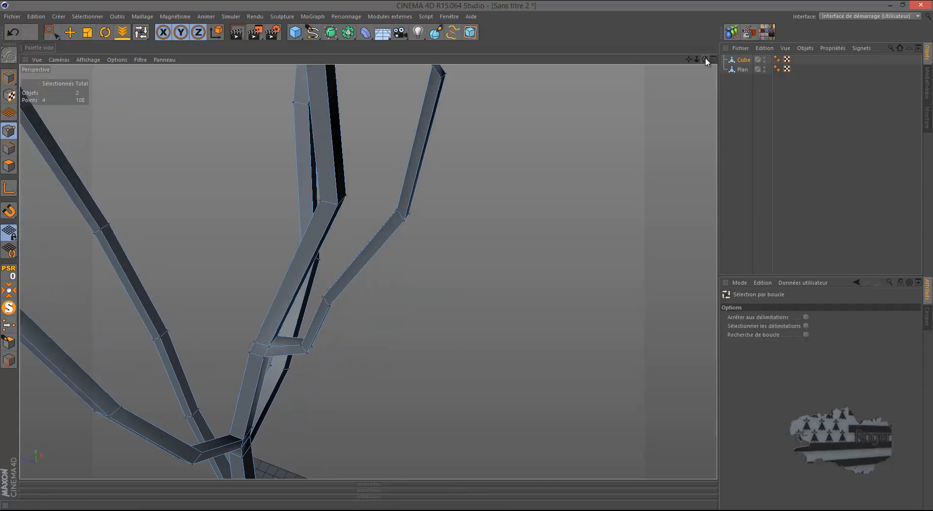
left_click_drag(704, 59, 471, 259)
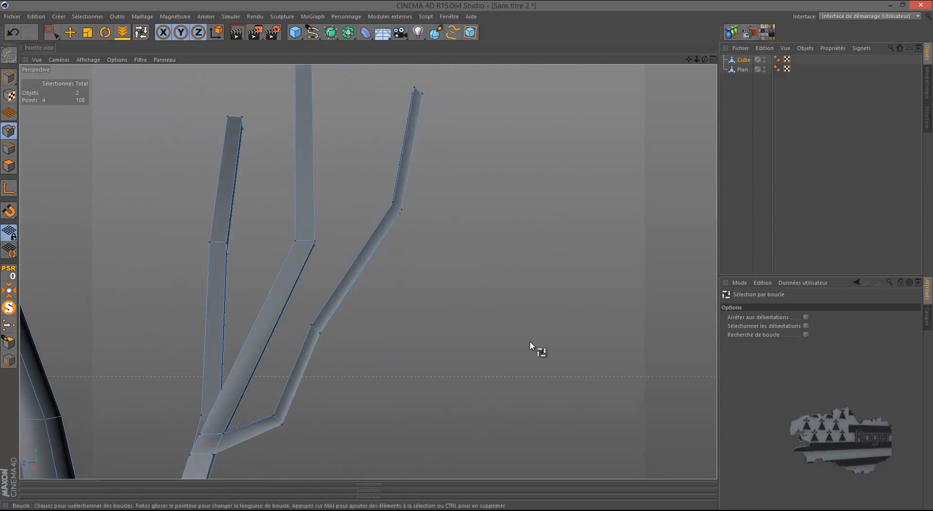
left_click(318, 399)
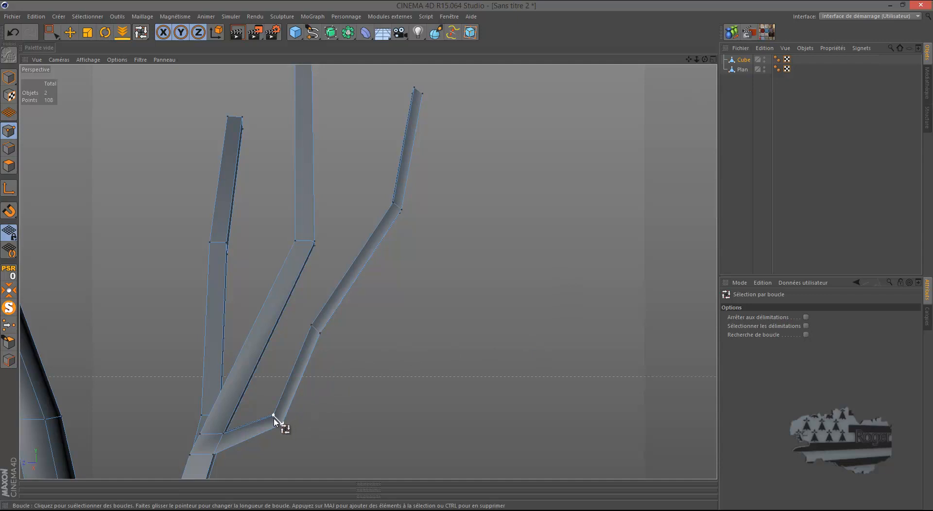
left_click(51, 33)
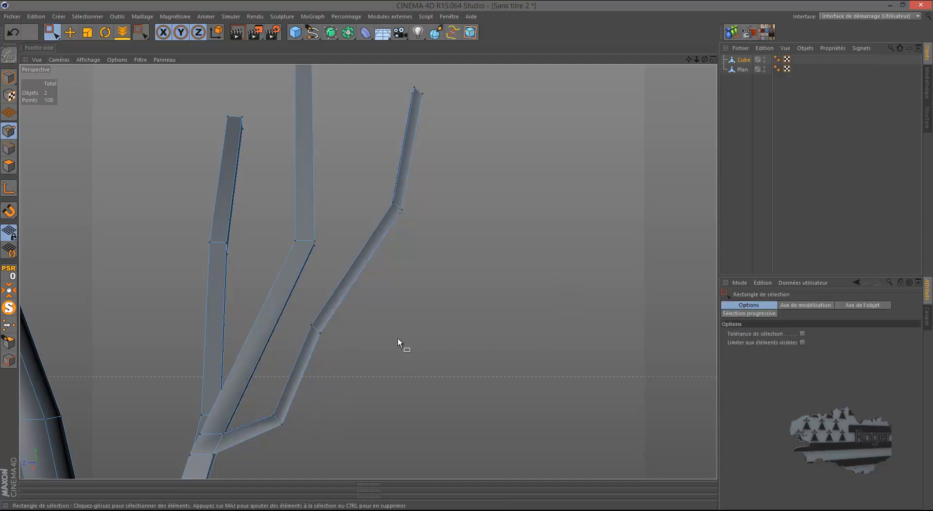
Step: Try to enlarge the new side branch by scaling all its joint and tip points together, and undo the scaling
left_click_drag(462, 76, 340, 335)
left_click_drag(359, 306, 259, 459, "shift")
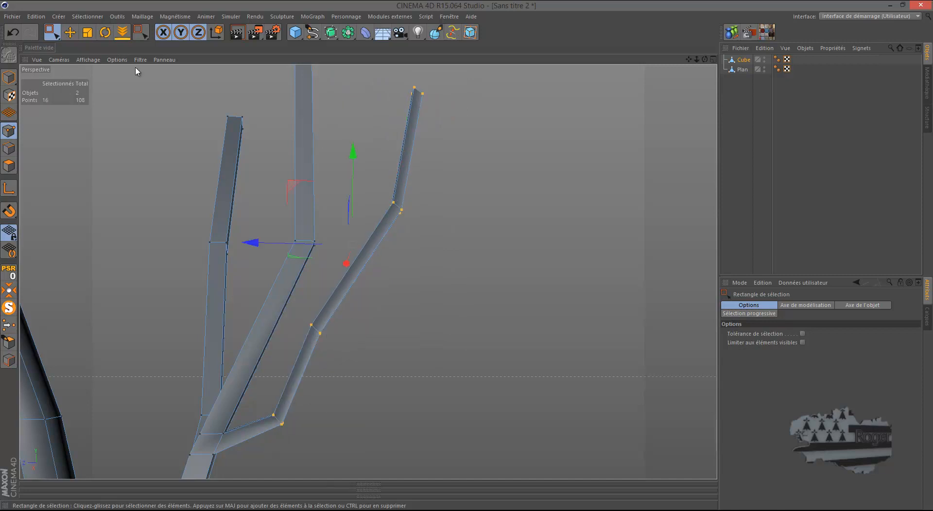
key("t")
left_click_drag(421, 354, 434, 355)
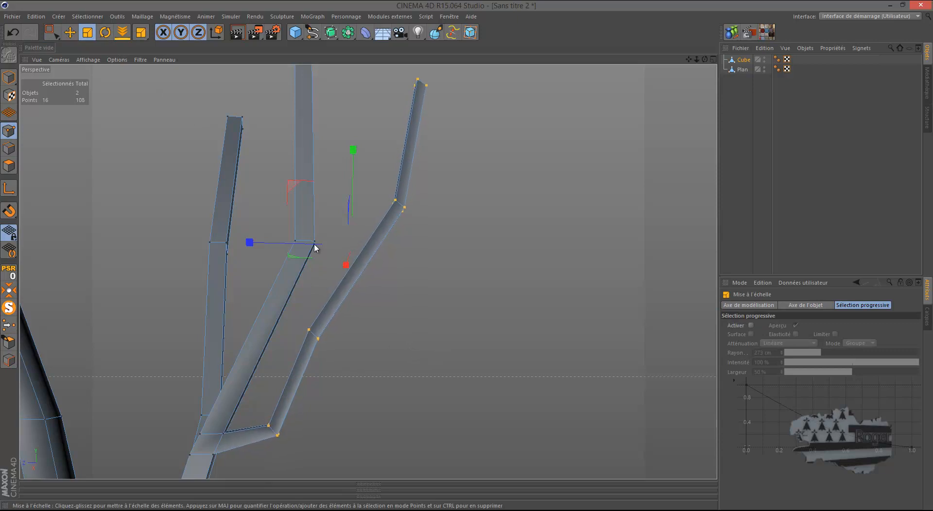
left_click(12, 32)
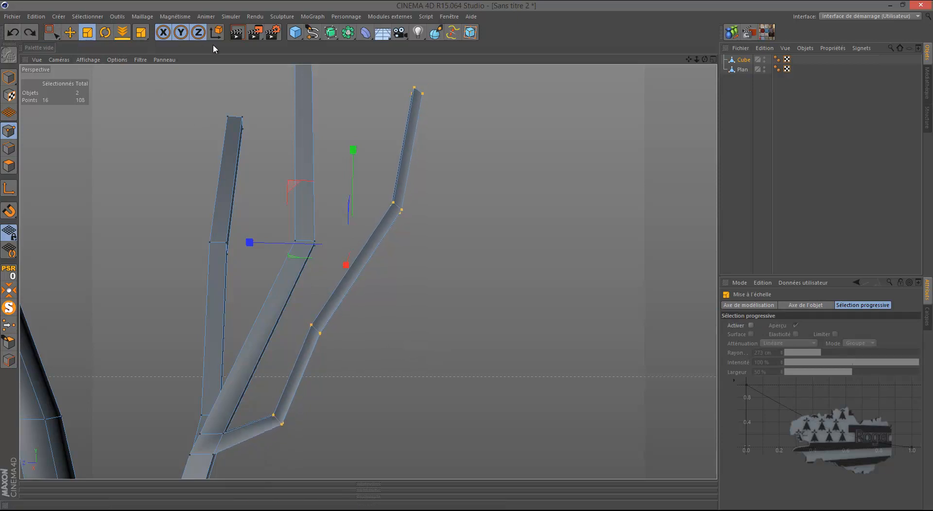
Step: Lock the Y axis for scaling, try shrinking the side branch's selected points, and undo the scaling
left_click(180, 32)
left_click_drag(536, 349, 515, 351)
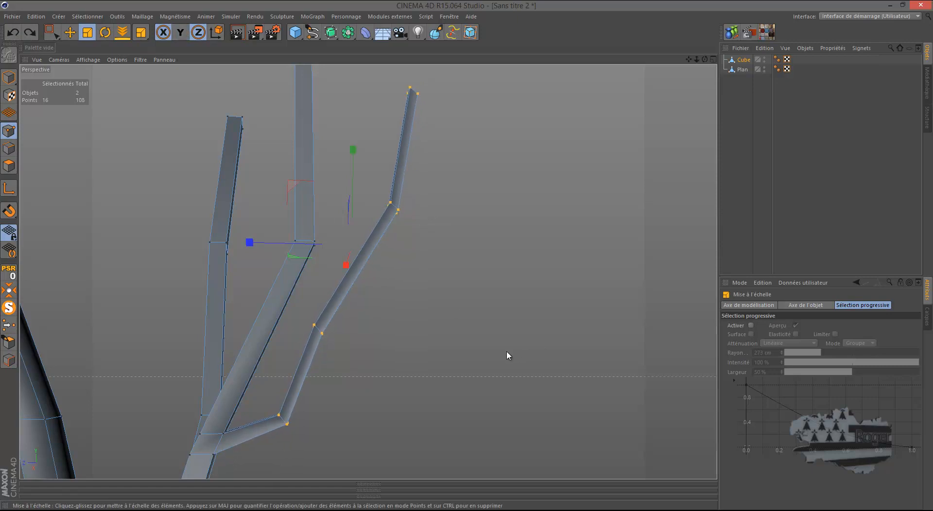
left_click(13, 32)
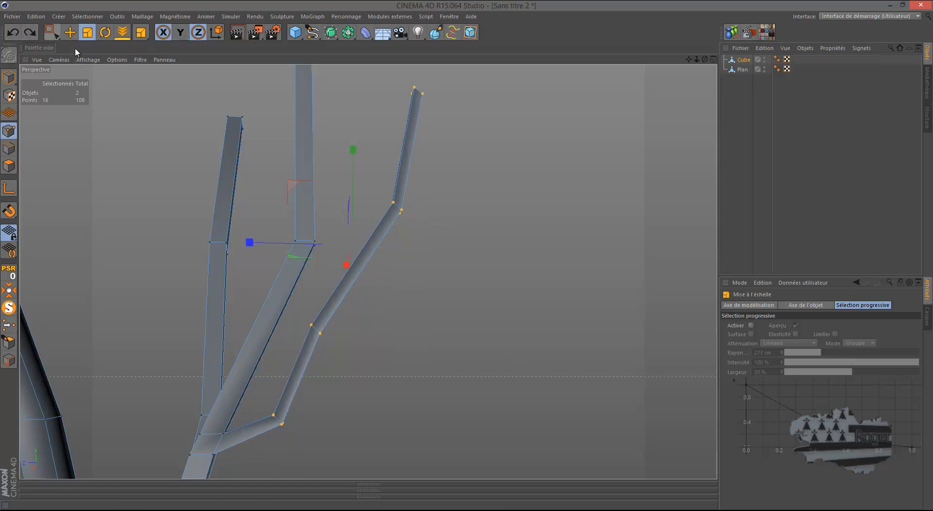
Step: Select only the four points at the side branch's first elbow and scale them up slightly with Y locked
key("0")
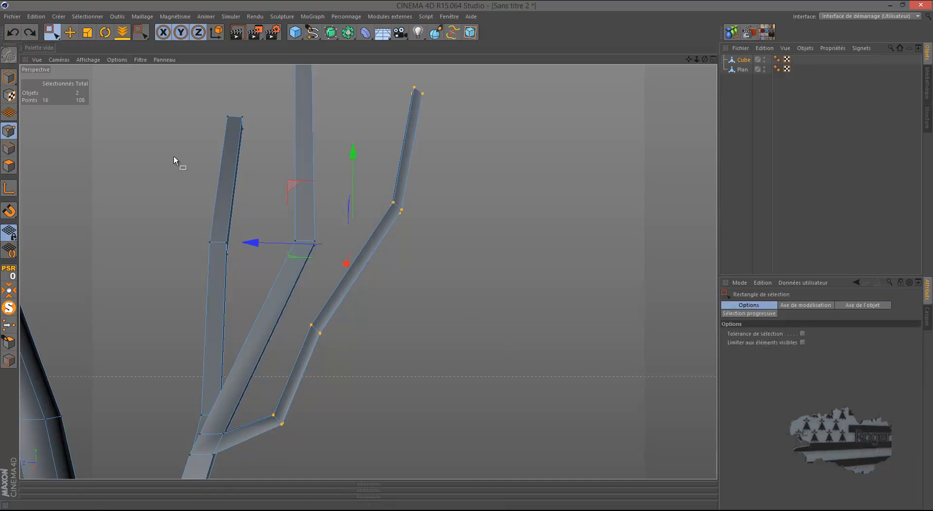
left_click(281, 423)
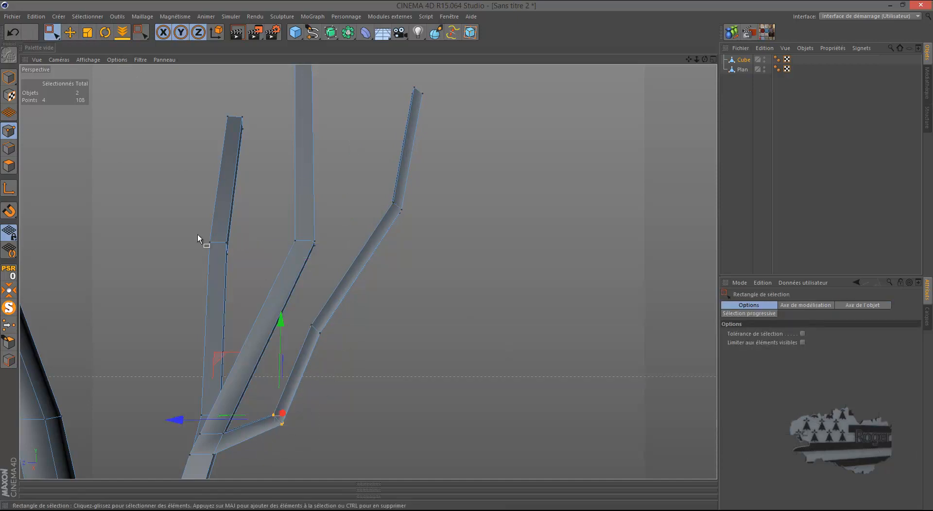
key("t")
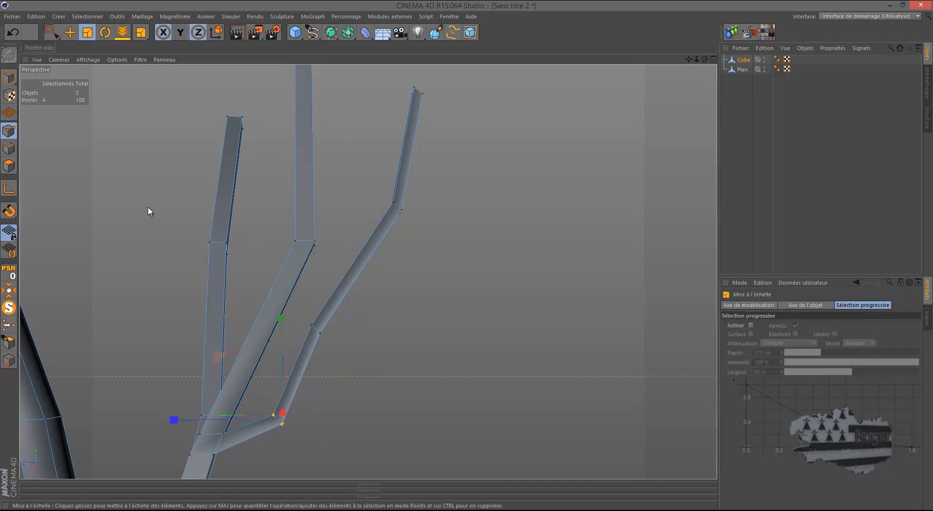
left_click(160, 239)
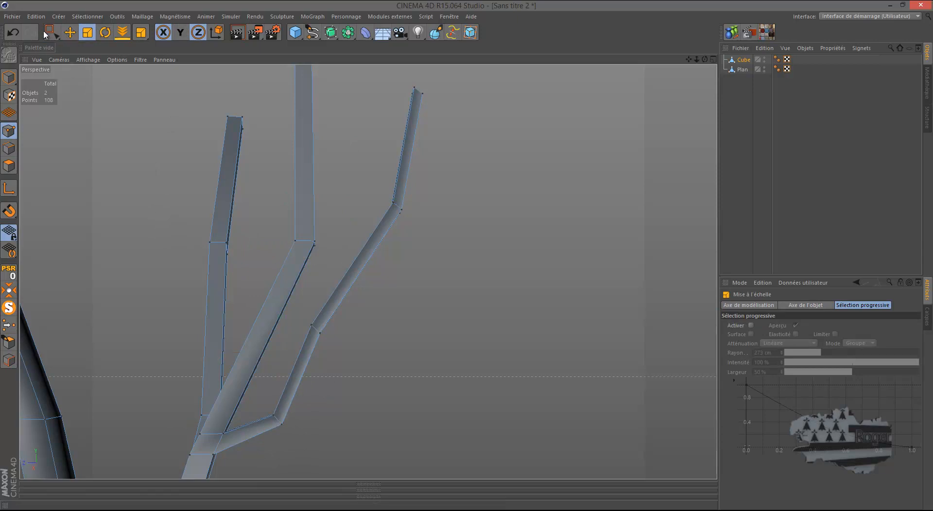
left_click(13, 32)
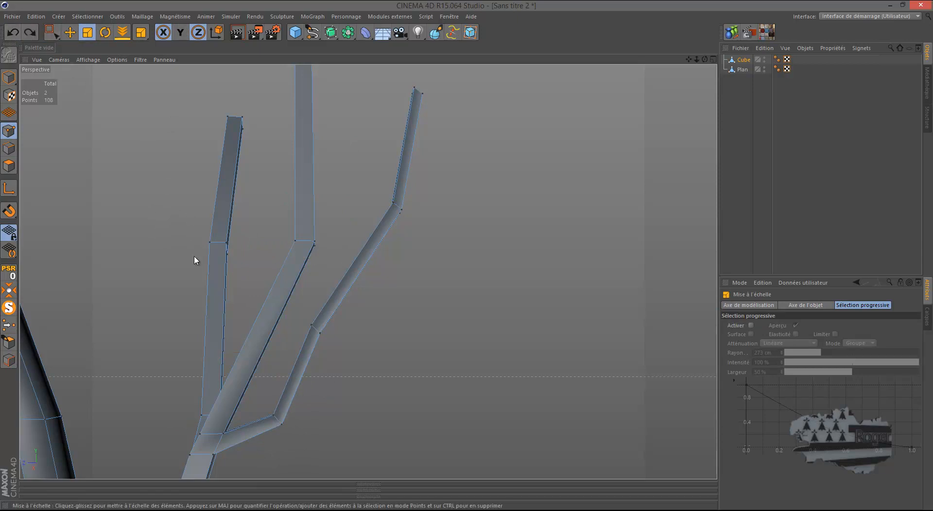
key("0")
left_click_drag(321, 396, 249, 440)
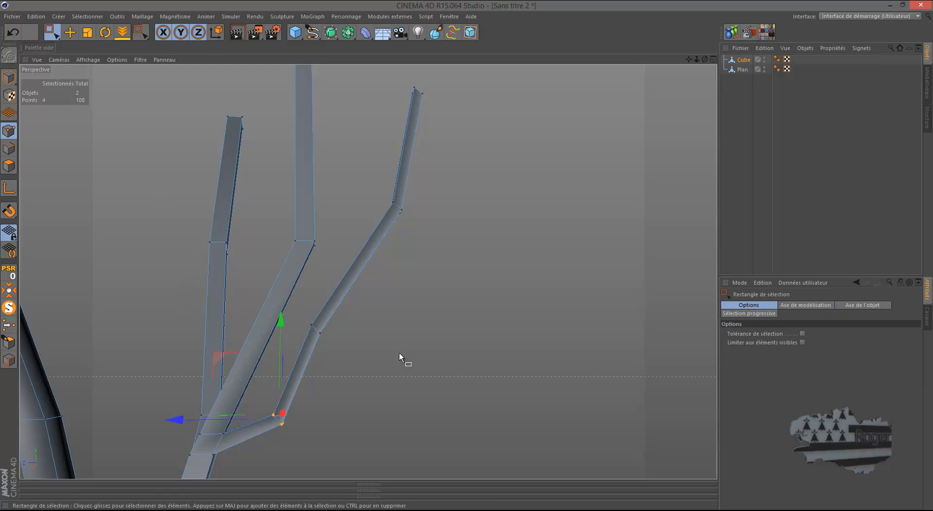
key("t")
left_click_drag(407, 335, 533, 345)
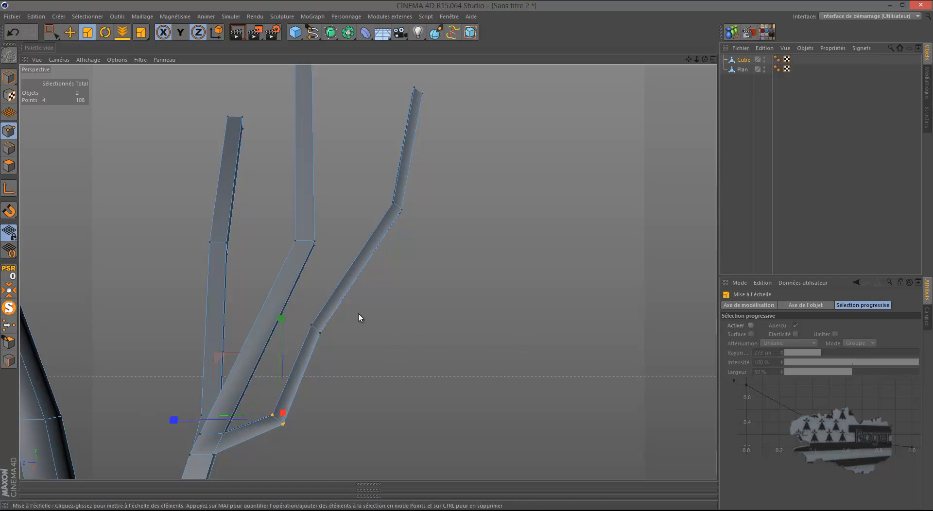
Step: Select the four points at the side branch's second joint and scale them up slightly
key("space")
left_click_drag(356, 314, 301, 344)
key("space")
left_click_drag(441, 342, 447, 340)
left_click_drag(516, 337, 517, 337)
Step: Move the upper joint and the tip of the branch carrying the side branch along Z, away from the side branch
scroll(438, 275, "down", 10)
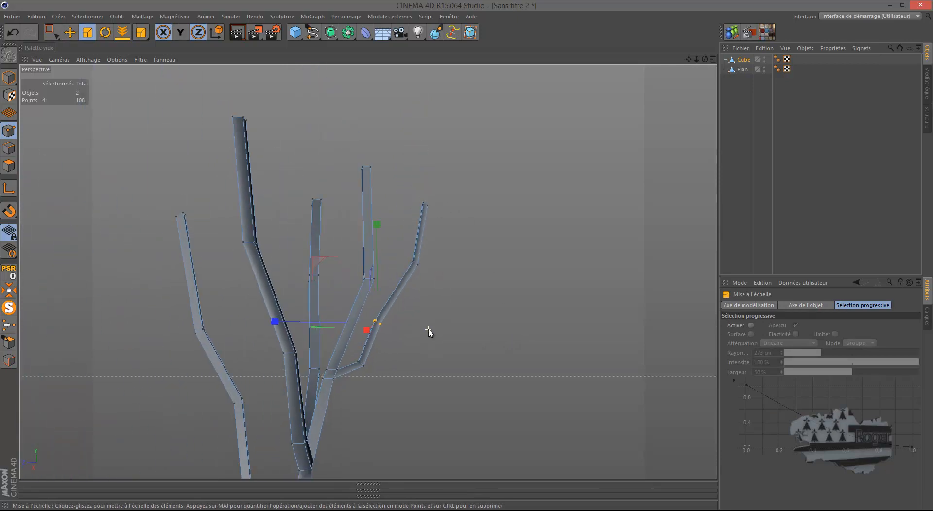
scroll(410, 301, "down", 2)
left_click_drag(704, 59, 462, 200)
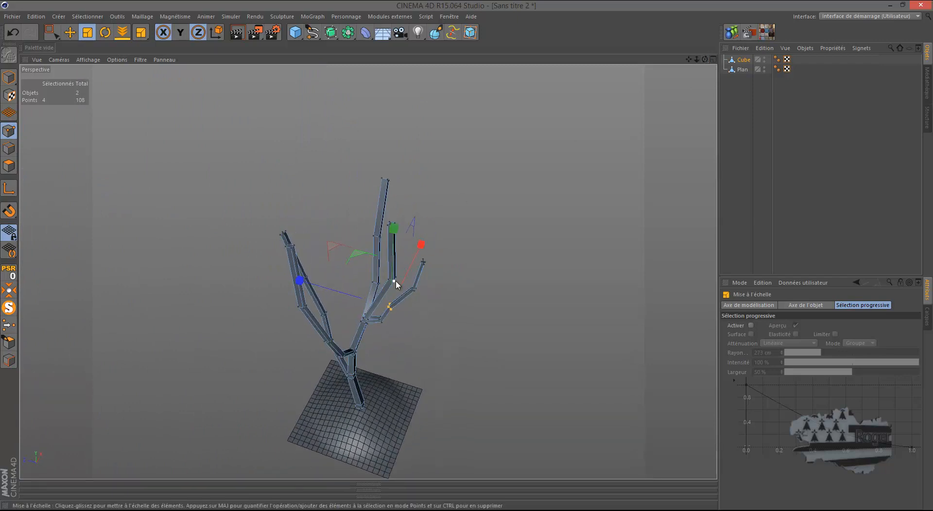
scroll(348, 281, "up", 4)
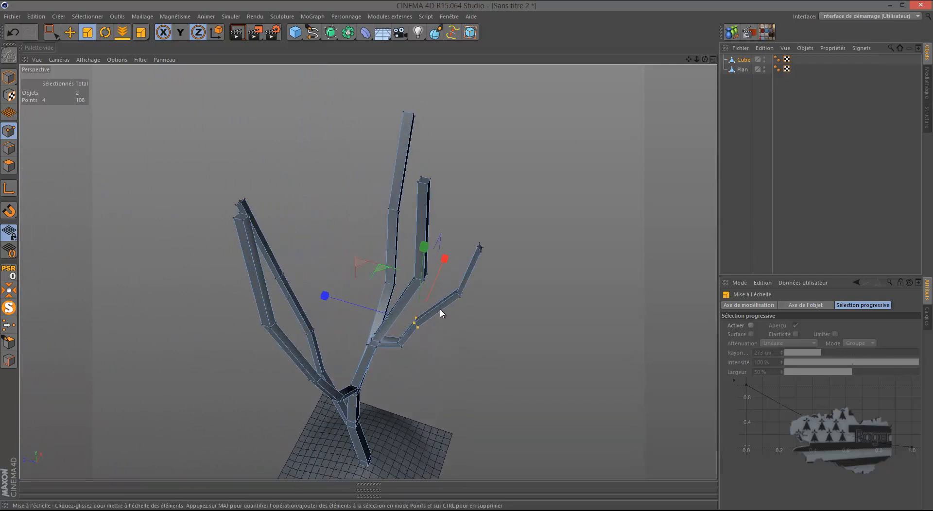
left_click(51, 32)
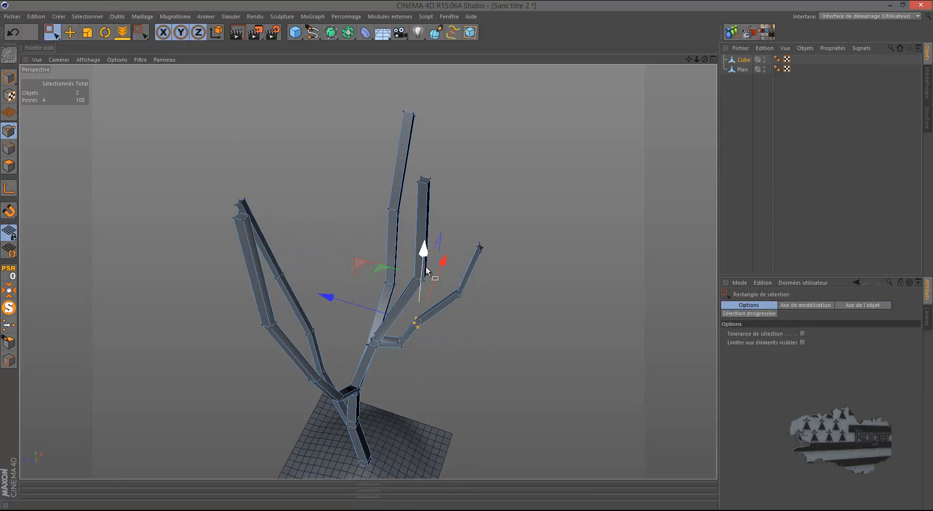
left_click_drag(456, 242, 336, 265)
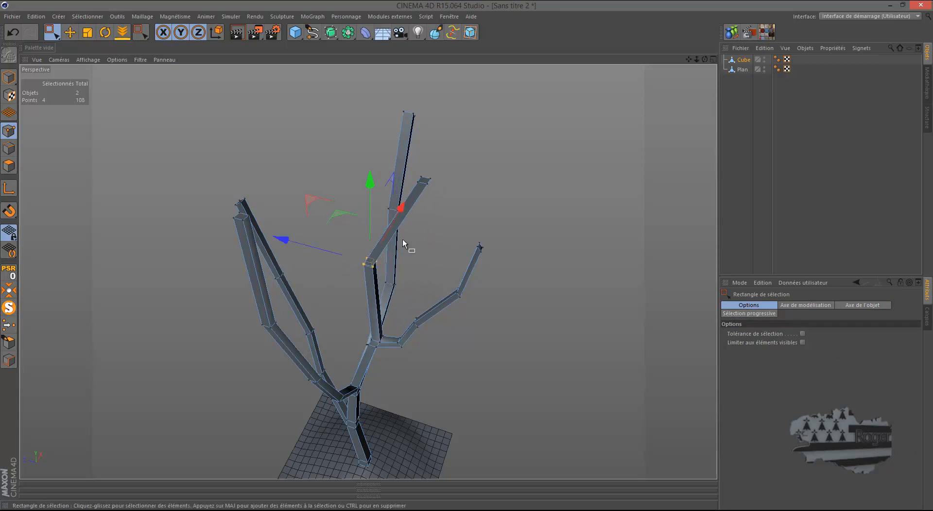
left_click_drag(445, 162, 407, 194)
left_click_drag(359, 168, 262, 177)
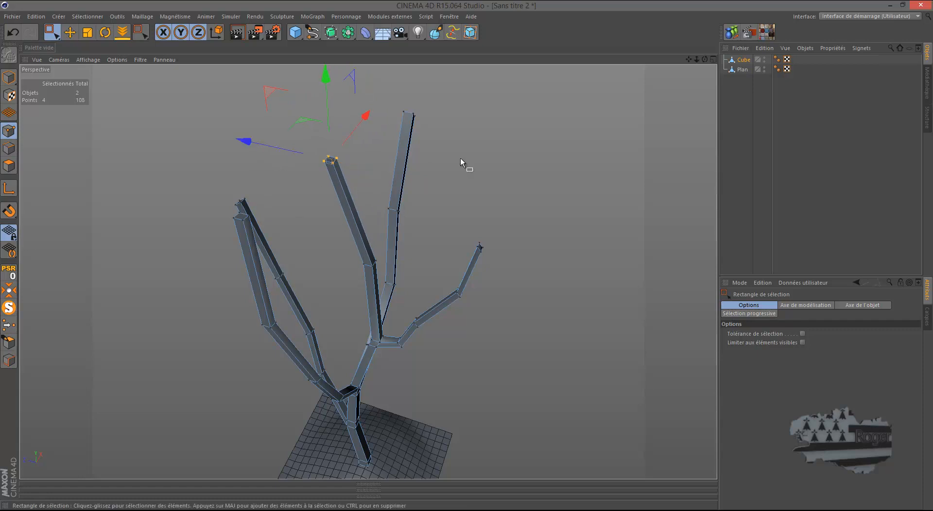
Step: Reselect that branch's upper joint points and shift them slightly along the X axis to refine the bend
left_click_drag(480, 161, 497, 179, "alt")
left_click_drag(704, 59, 464, 247)
left_click_drag(377, 281, 375, 280)
left_click_drag(372, 262, 350, 259)
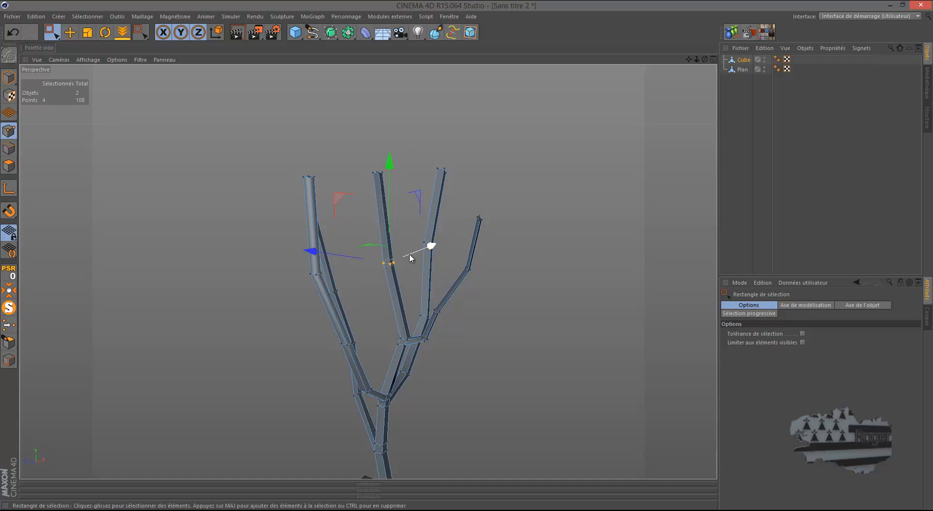
left_click_drag(434, 250, 420, 251)
Step: Shift the upper joint and tip of the neighbouring main branch along Z toward the side branch, readjusting the joint under the tip
left_click_drag(704, 59, 468, 259)
scroll(501, 254, "down", 2)
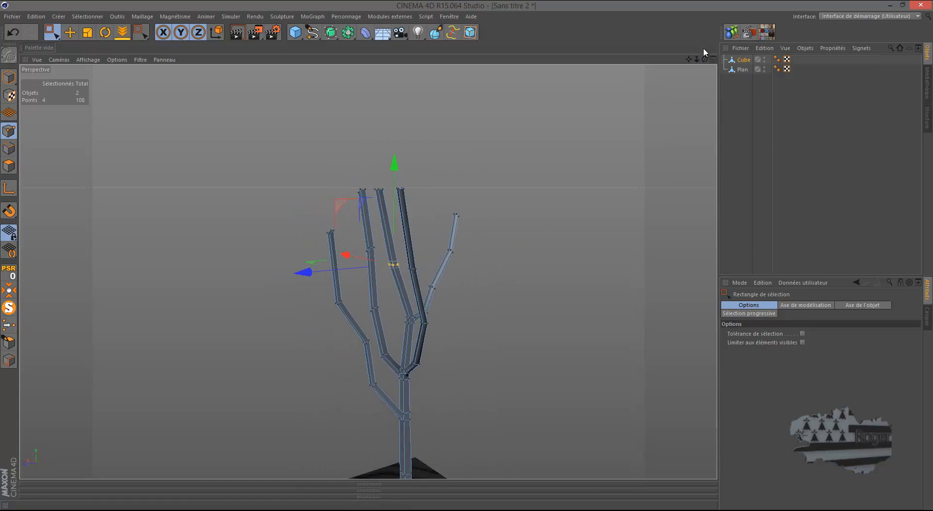
left_click_drag(705, 63, 468, 255)
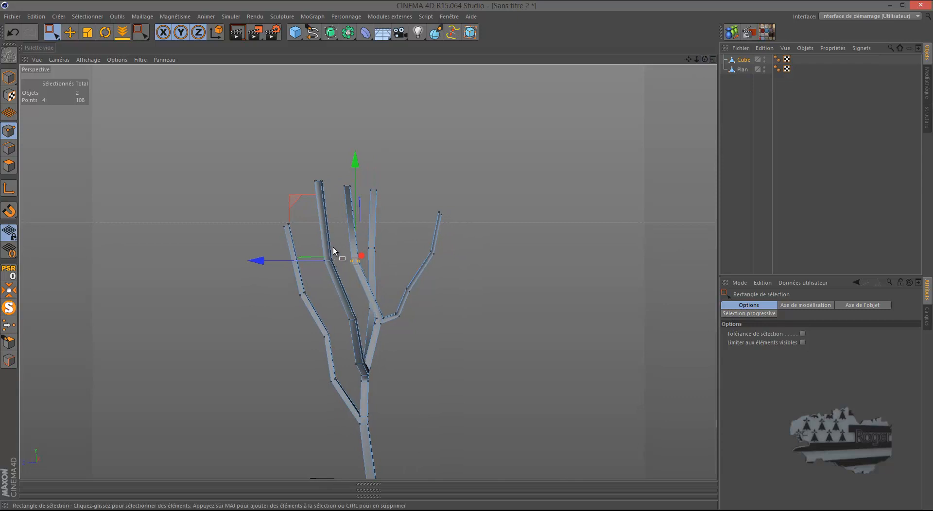
left_click_drag(332, 261, 287, 265)
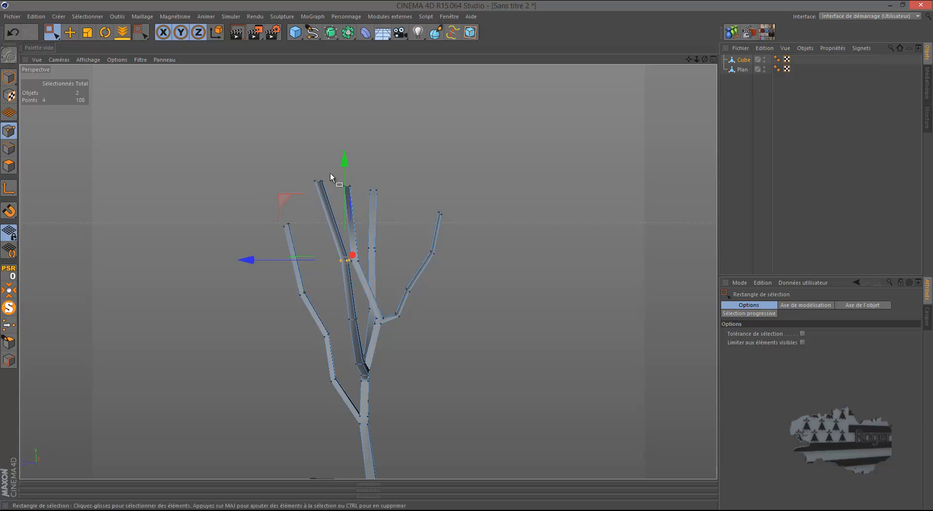
left_click_drag(302, 174, 330, 190)
left_click_drag(266, 183, 312, 183)
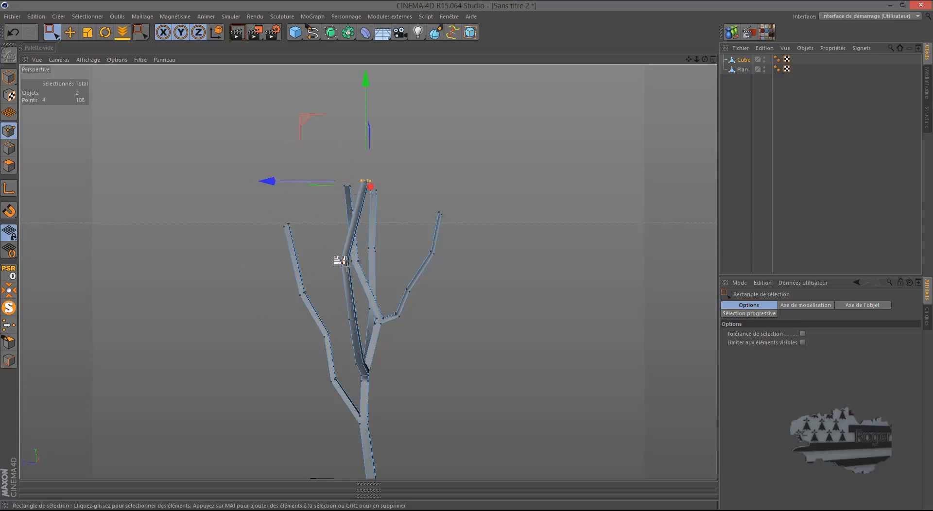
mouse_move(334, 257)
left_mouse_down()
mouse_move(351, 266)
mouse_move(305, 259)
mouse_move(321, 261)
left_mouse_up()
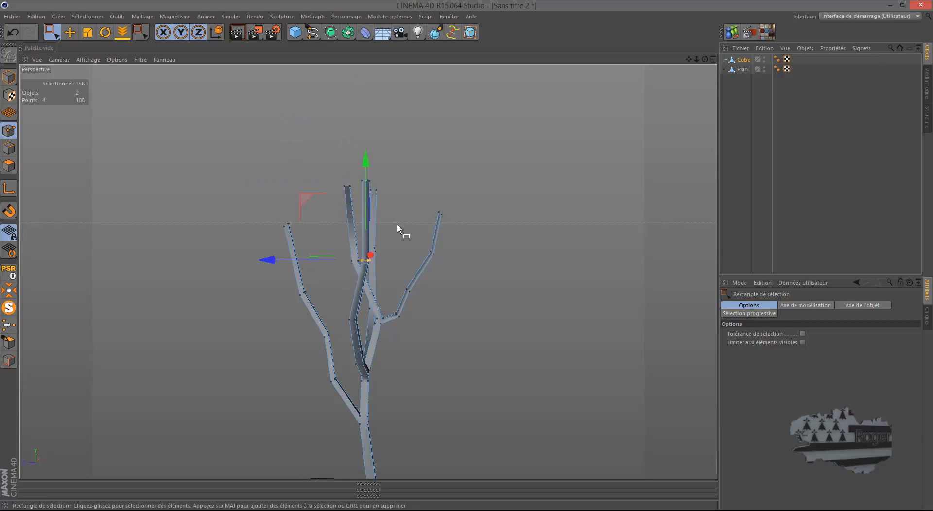
Step: Examine the spread of all the tree's branches from several angles
left_click_drag(704, 59, 455, 258)
scroll(441, 244, "down", 2)
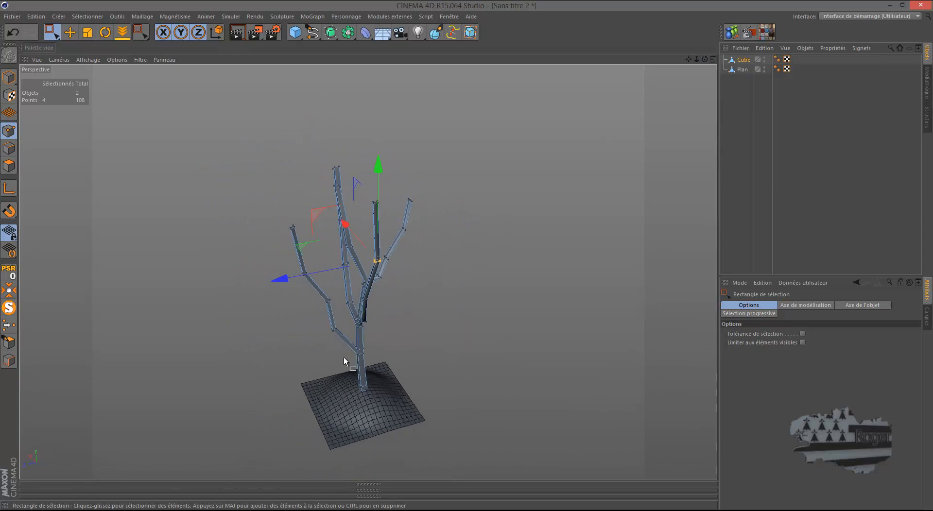
scroll(360, 348, "up", 1)
scroll(360, 348, "up", 3)
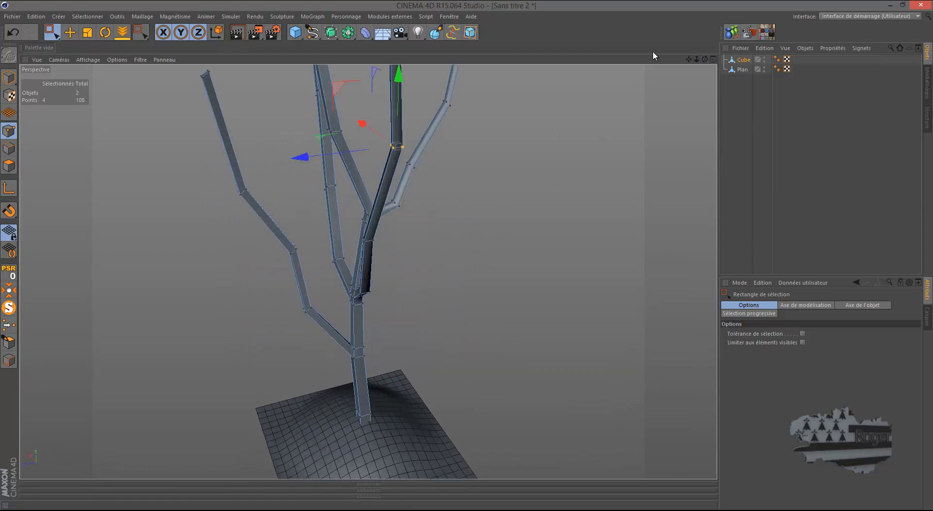
left_click_drag(706, 59, 468, 260)
scroll(454, 267, "down", 3)
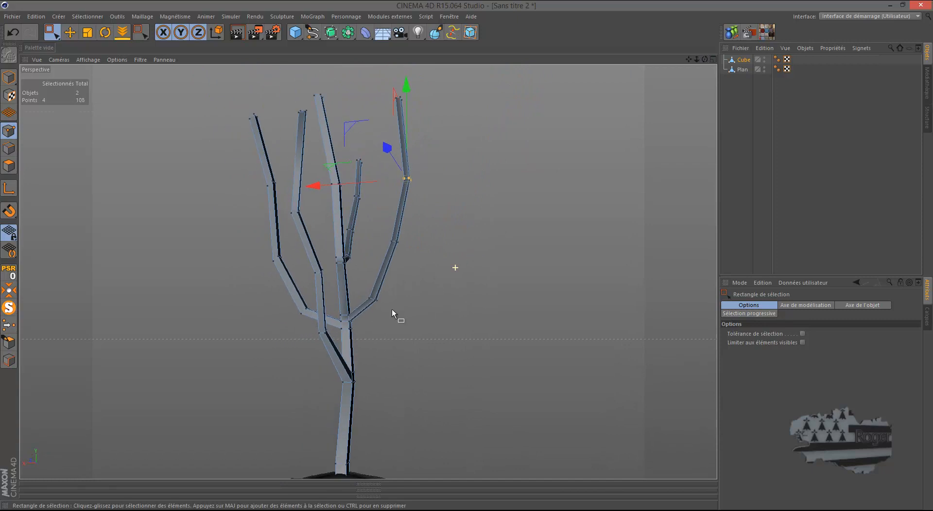
Step: Delete the end faces of all five branch tips and the bottom face of the trunk
scroll(383, 313, "down", 1)
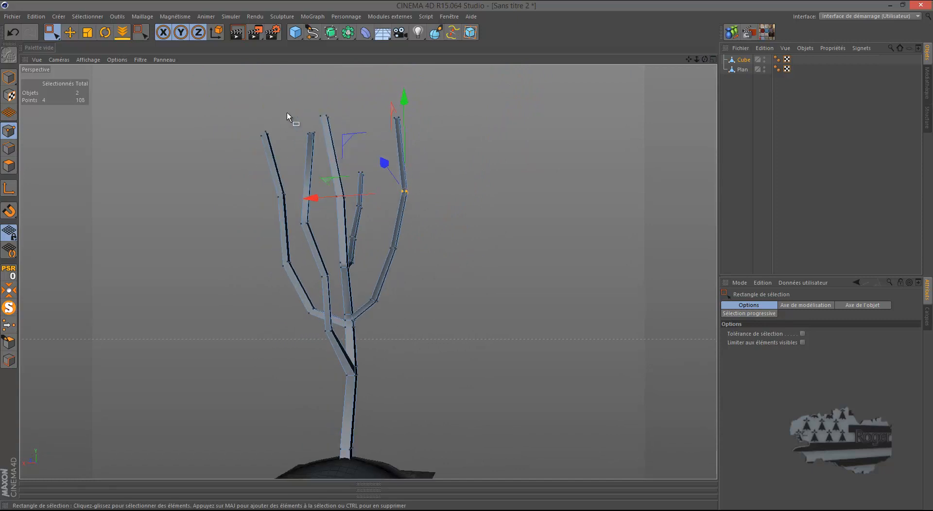
scroll(313, 268, "down", 2)
left_click_drag(704, 59, 466, 261)
left_click(9, 166)
key("e")
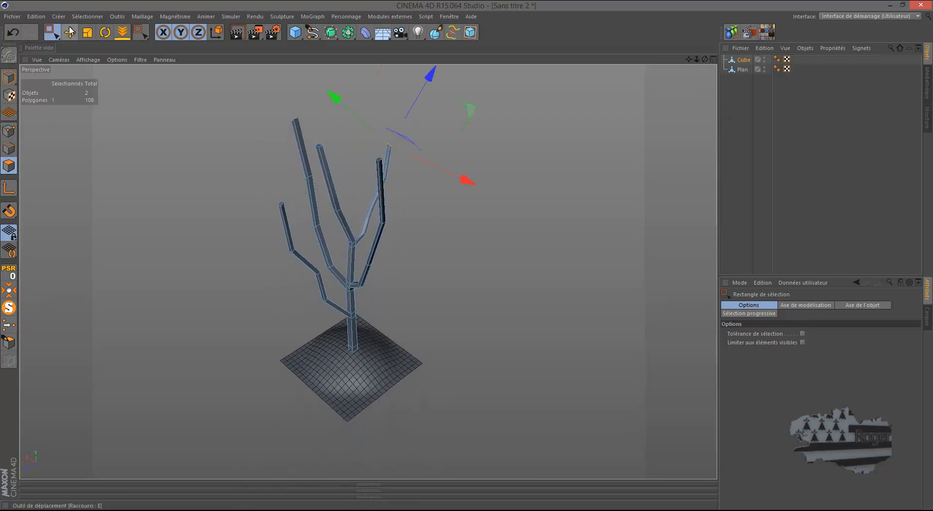
scroll(371, 132, "up", 4)
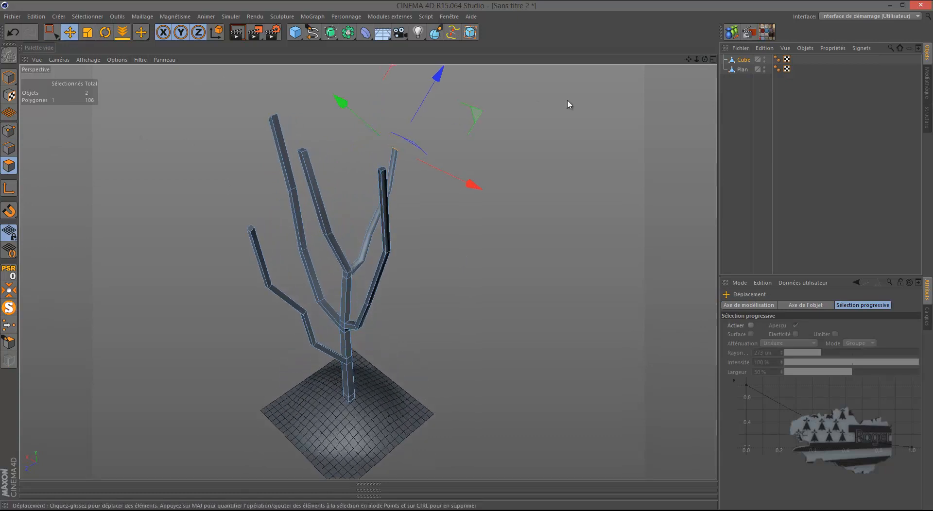
left_click_drag(704, 59, 468, 258)
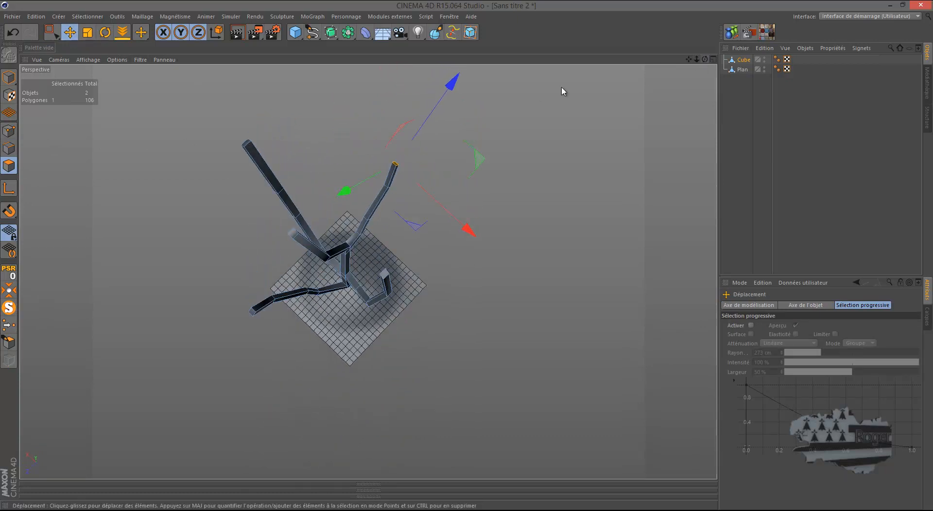
left_click(247, 145, "shift")
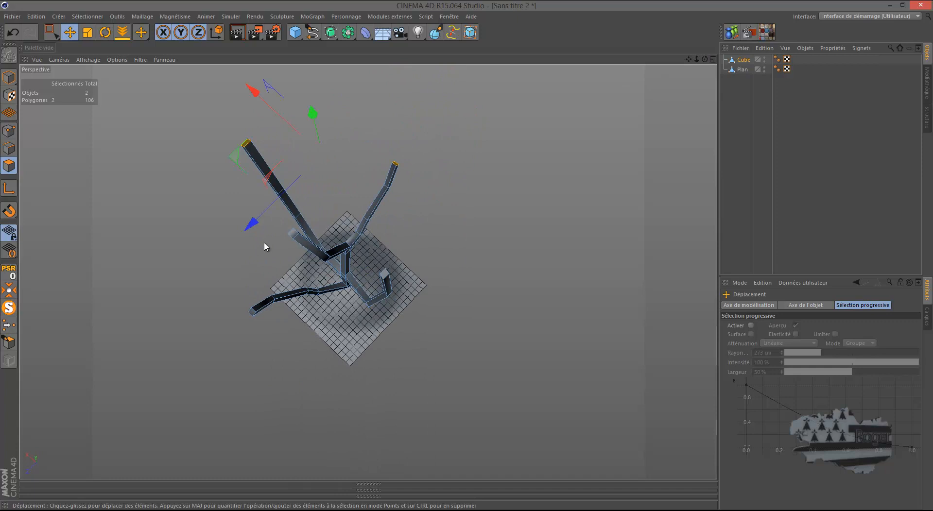
left_click(253, 312, "shift")
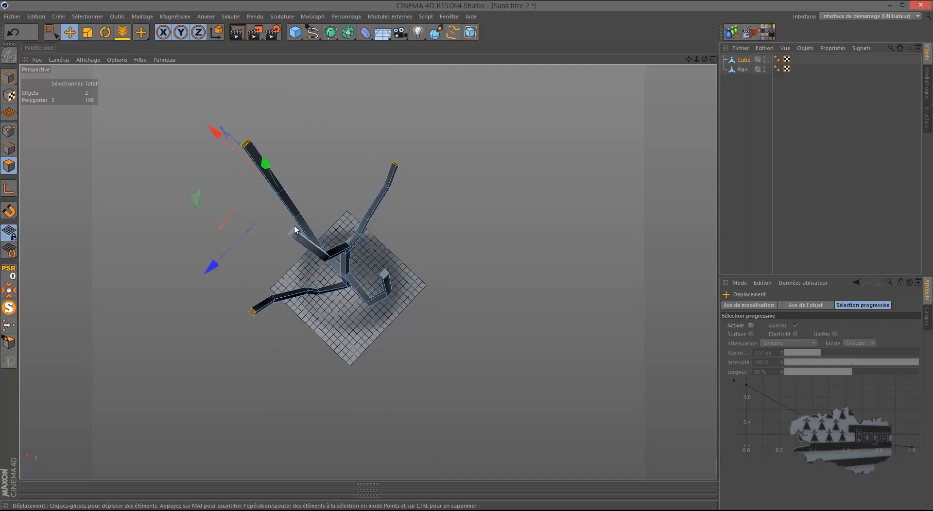
left_click(385, 275, "shift")
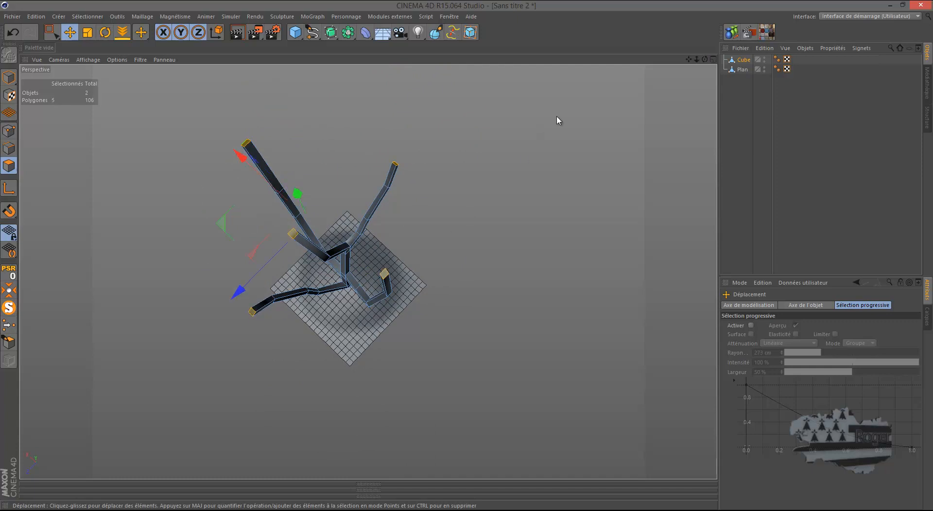
left_click_drag(704, 59, 468, 257)
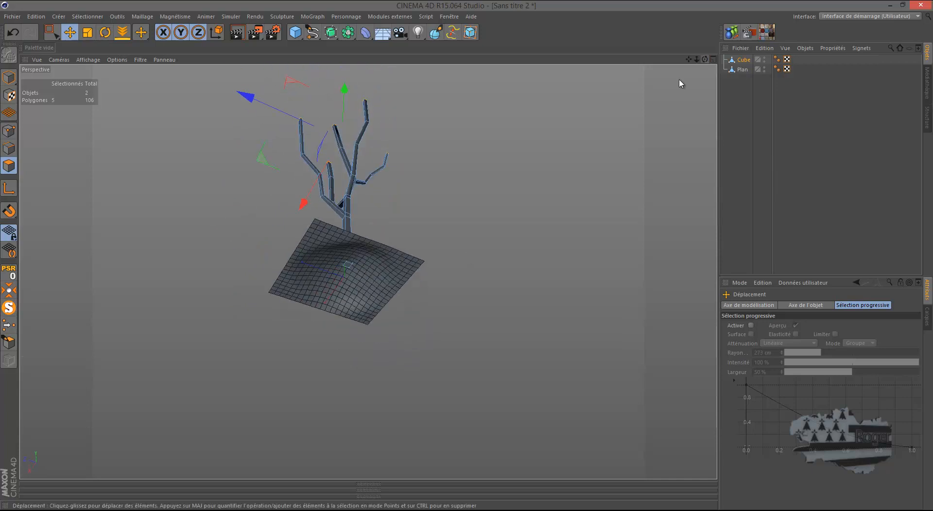
left_click(349, 265, "shift")
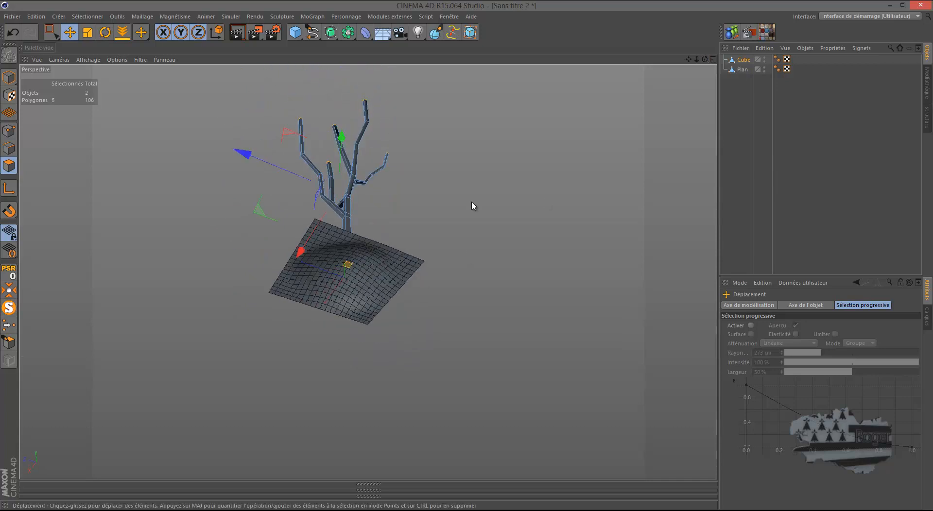
left_click(471, 206)
Step: Frame the whole tree and hill and render a preview of the perspective view
left_click_drag(704, 59, 504, 219)
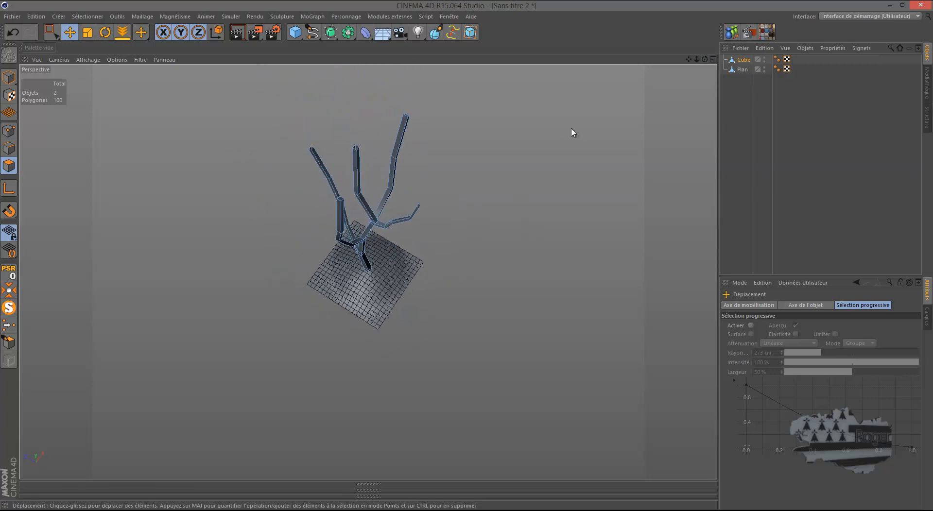
mouse_move(466, 256)
left_mouse_down()
mouse_move(704, 60)
mouse_move(467, 256)
mouse_move(688, 59)
mouse_move(468, 257)
left_mouse_up()
scroll(367, 311, "up", 6)
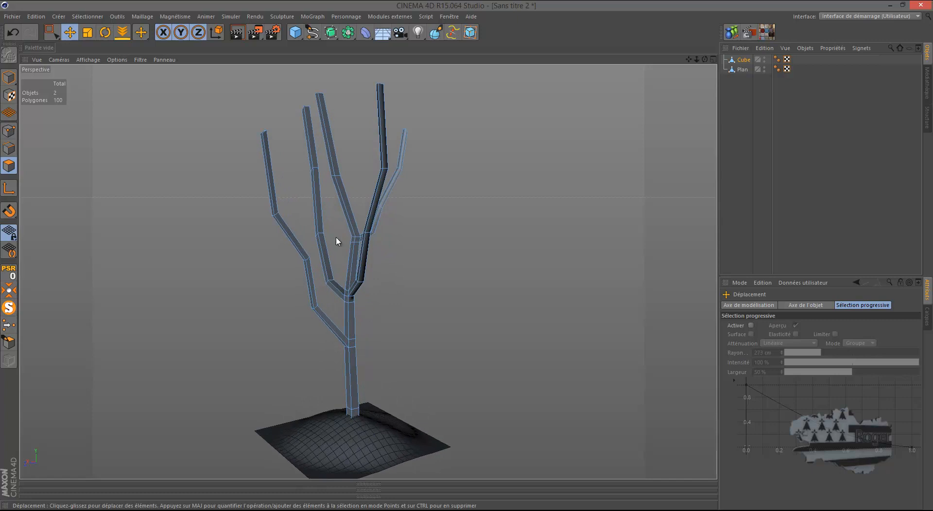
scroll(338, 240, "up", 1)
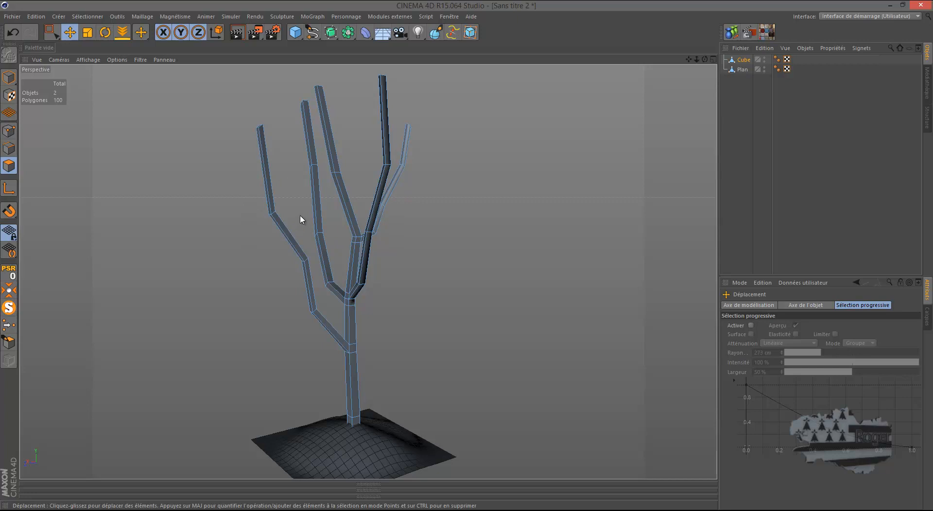
left_click(383, 78, "shift")
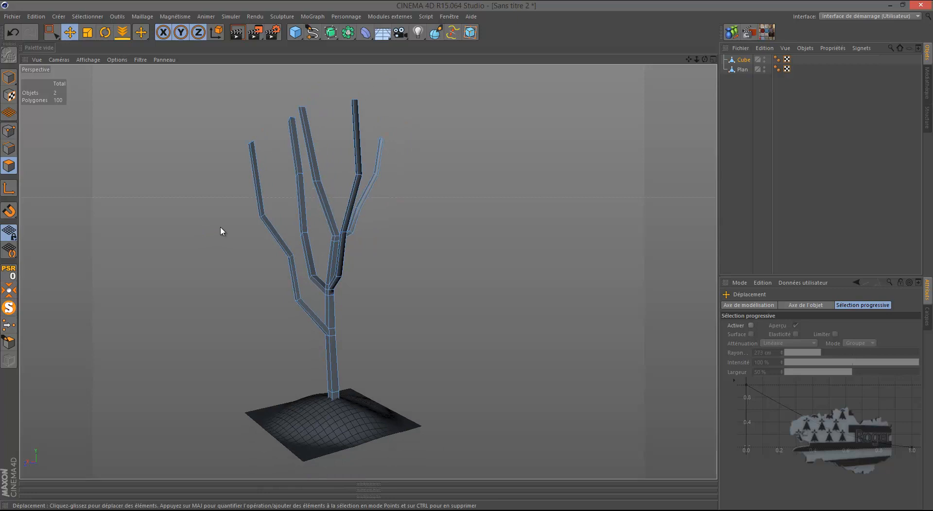
left_click(237, 32)
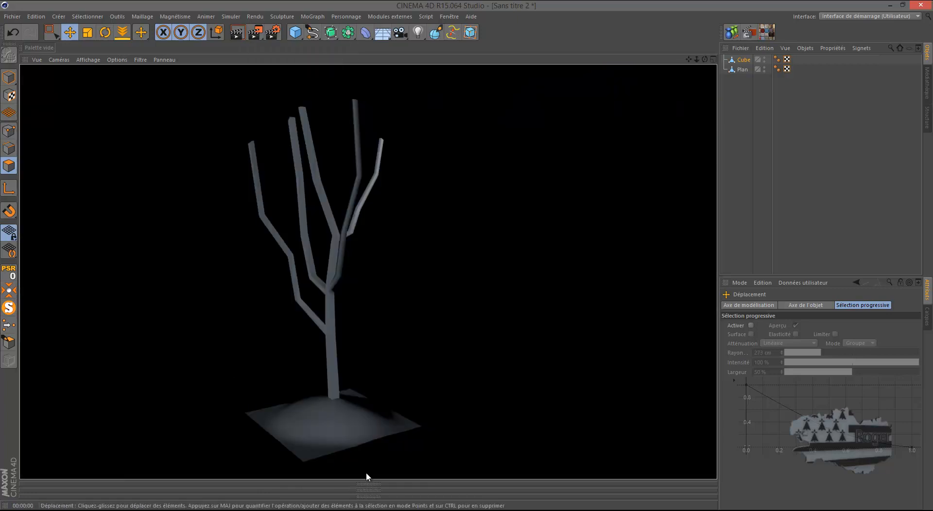
Step: Reveal the material manager, reduce its height and create a new material
left_click(370, 496)
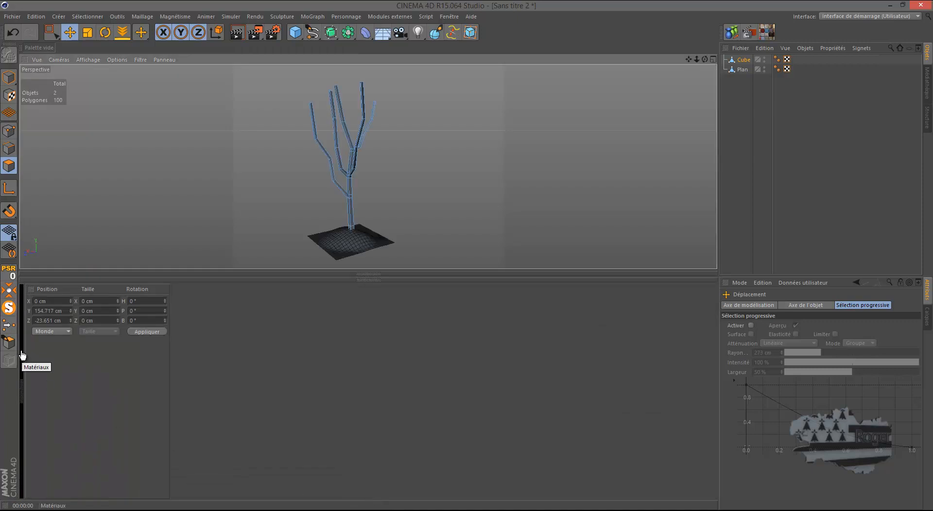
left_click(21, 388)
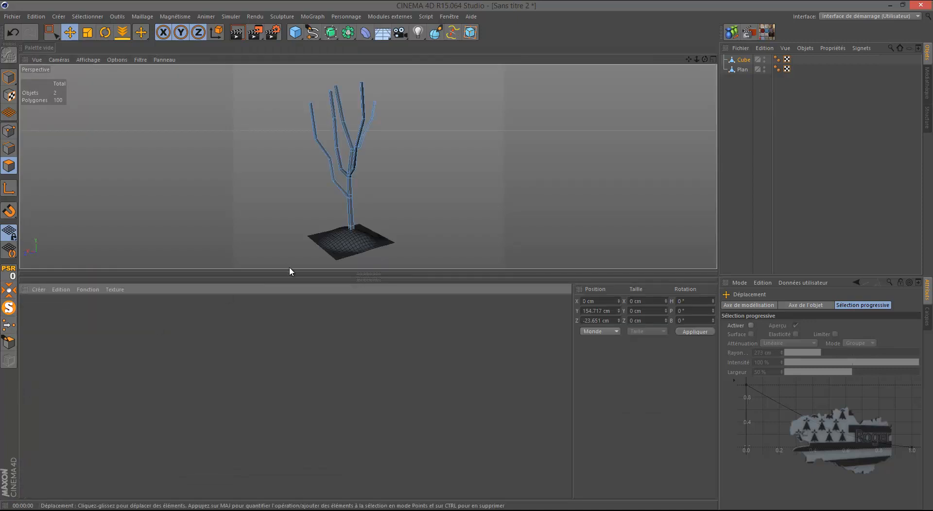
left_click_drag(290, 268, 298, 434)
double_click(80, 483)
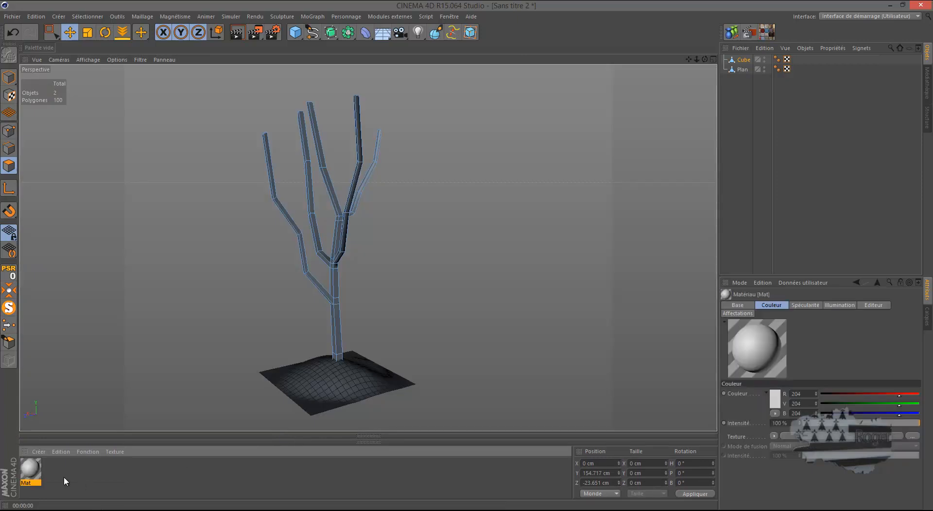
Step: Disable Spécularité on the new material and give its colour a Dégradé texture of type 2D - Circulaire
double_click(31, 469)
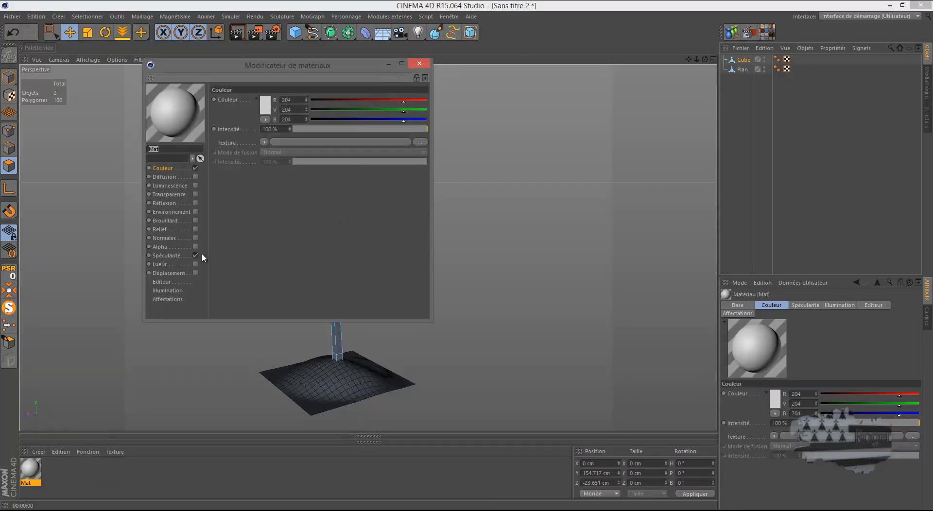
left_click(196, 255)
left_click(265, 142)
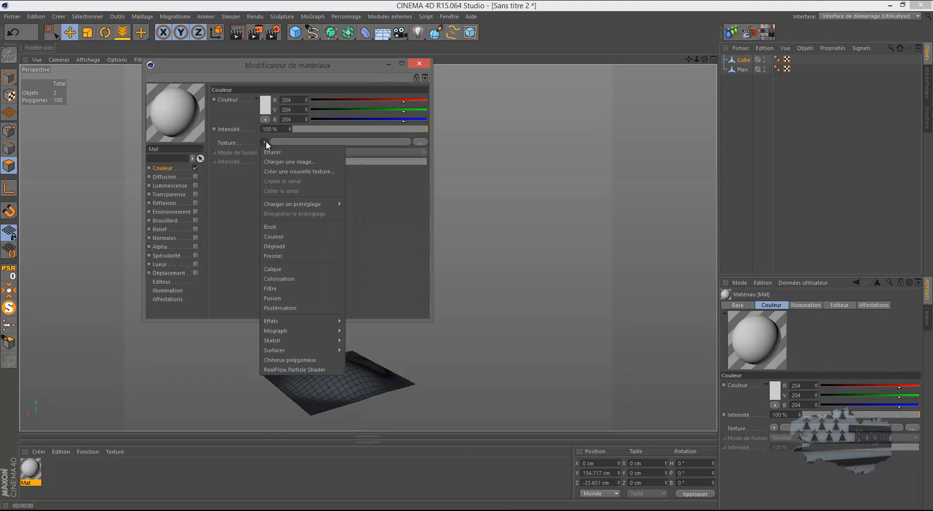
left_click(289, 246)
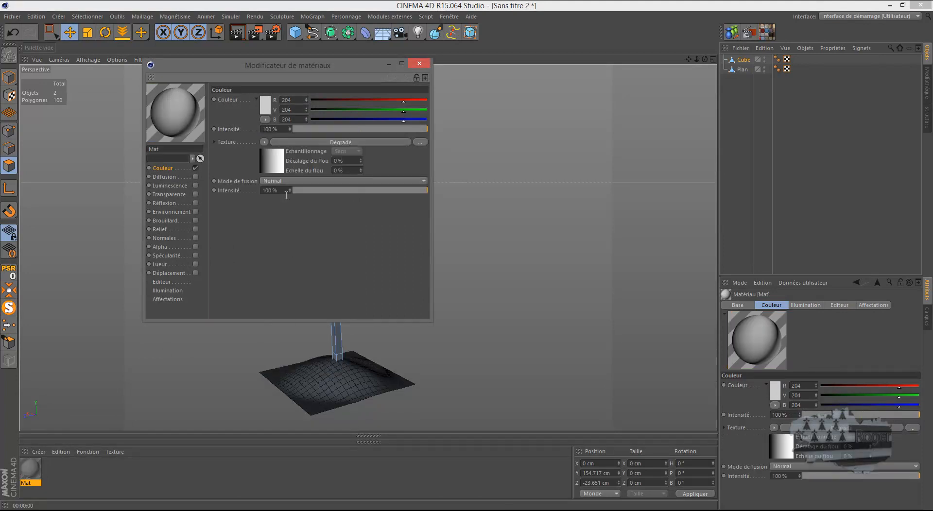
left_click(275, 165)
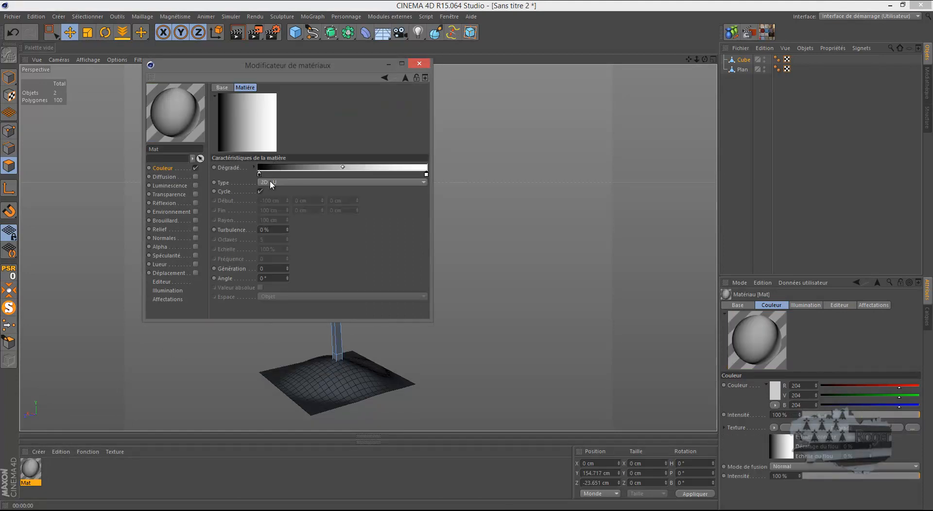
left_click(271, 183)
left_click(292, 228)
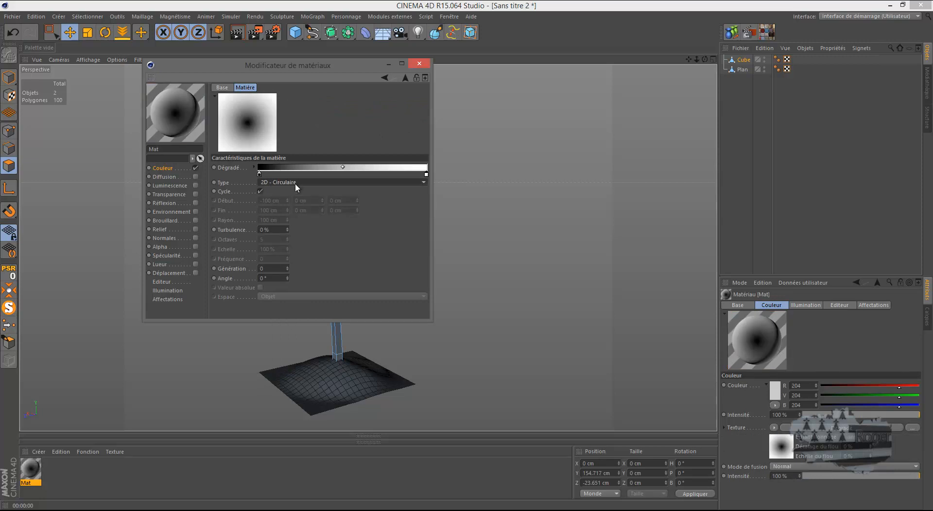
Step: Change the black start colour of the circular gradient to a mid grey, RGB 130, 130, 130
left_click(259, 174)
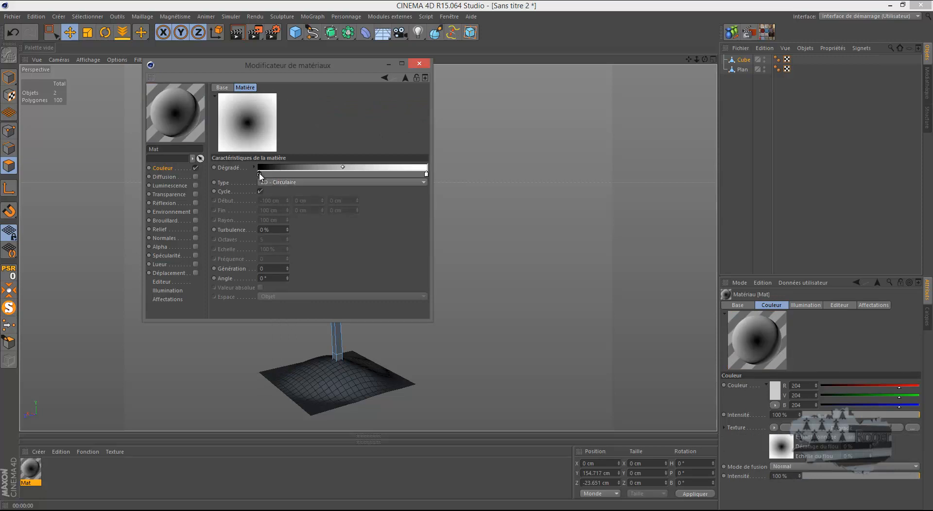
double_click(259, 174)
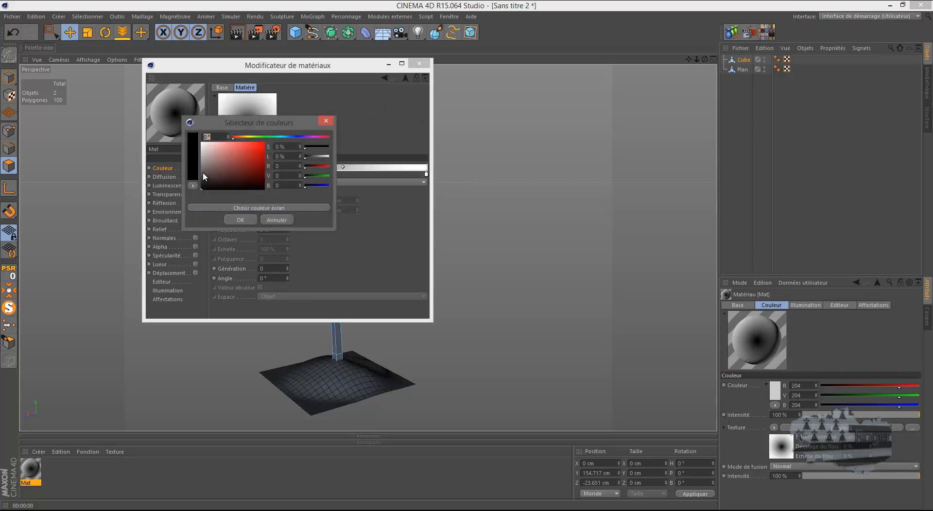
left_click_drag(203, 176, 202, 173)
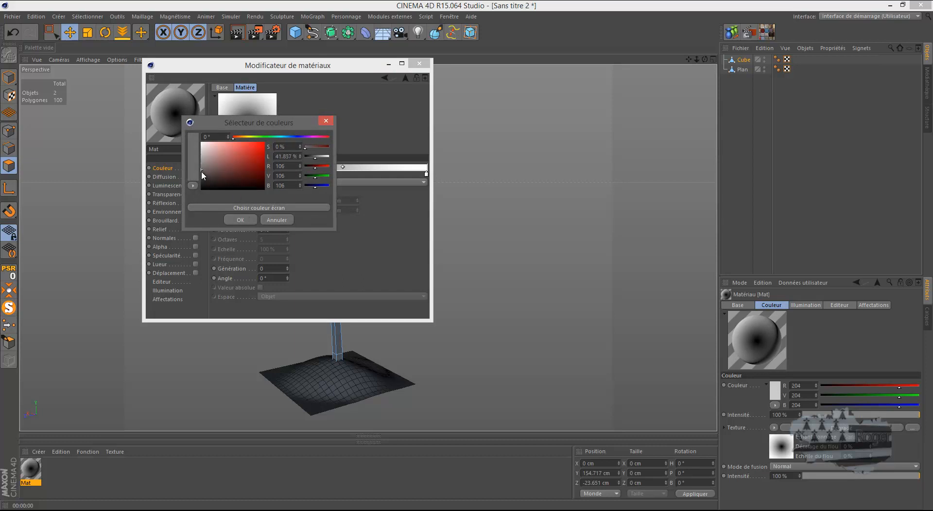
left_click_drag(200, 166, 200, 166)
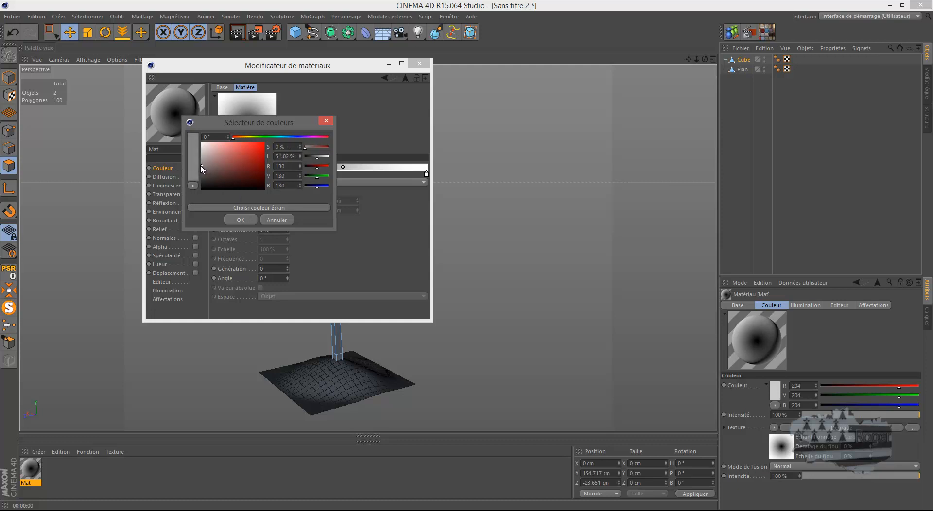
left_click(240, 219)
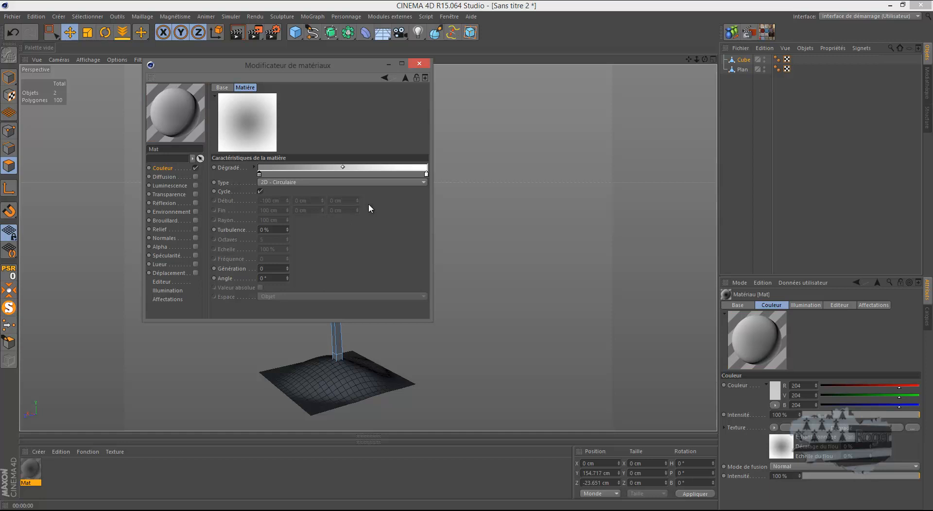
Step: Change the white end colour of the circular gradient to a lighter grey, about RGB 163, 163, 163
double_click(426, 174)
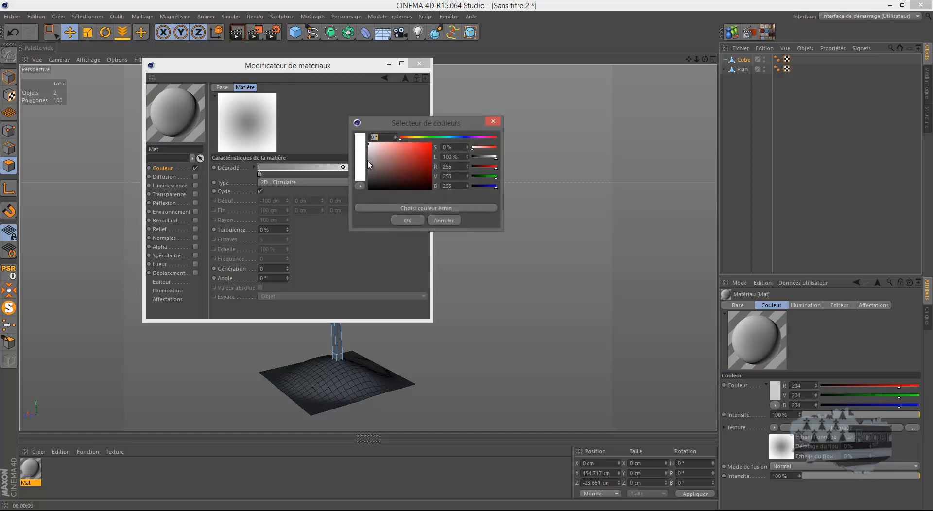
left_click(371, 162)
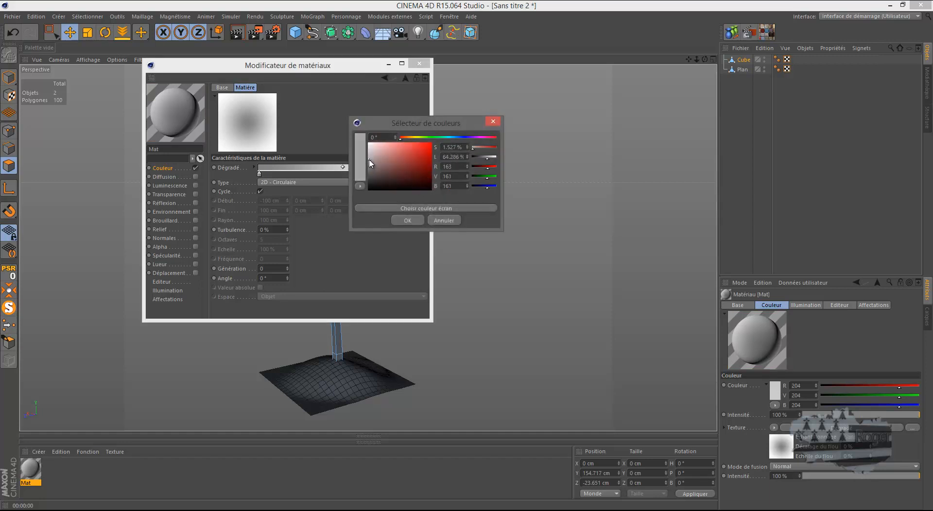
left_click(407, 220)
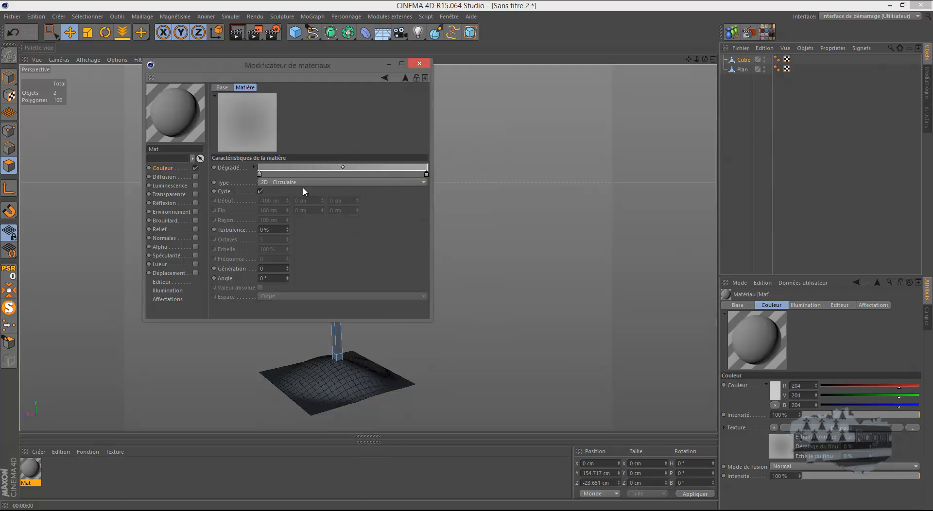
Step: Add an Arrière plan object to the scene and apply the grey gradient material to it
left_click(382, 33)
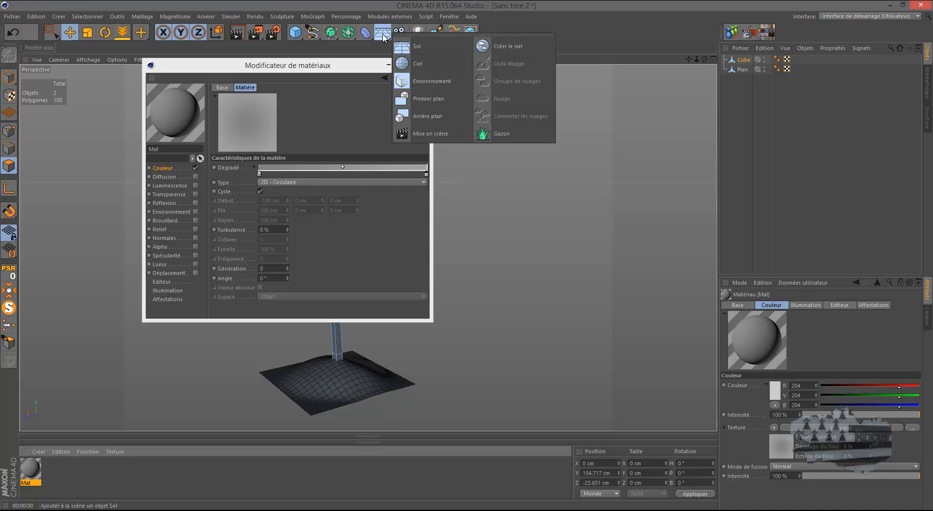
left_click(421, 118)
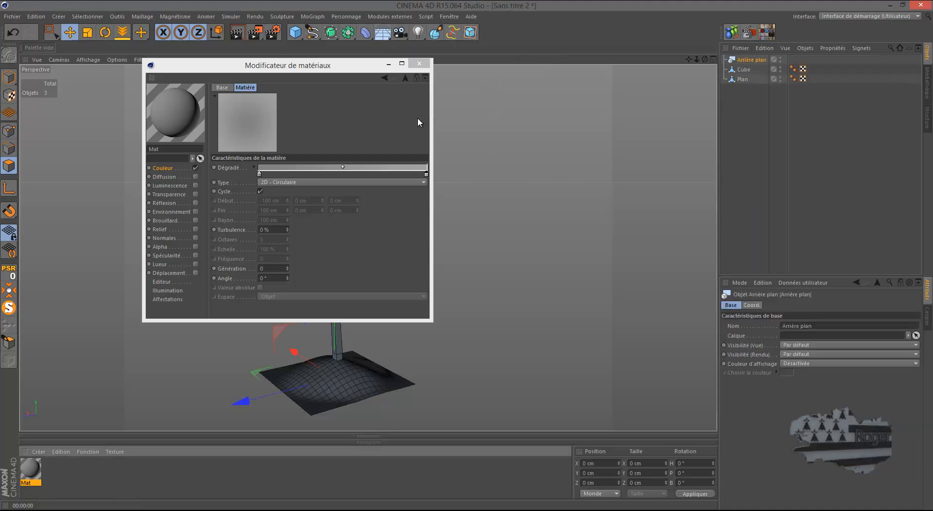
left_click_drag(174, 118, 742, 60)
left_click(418, 64)
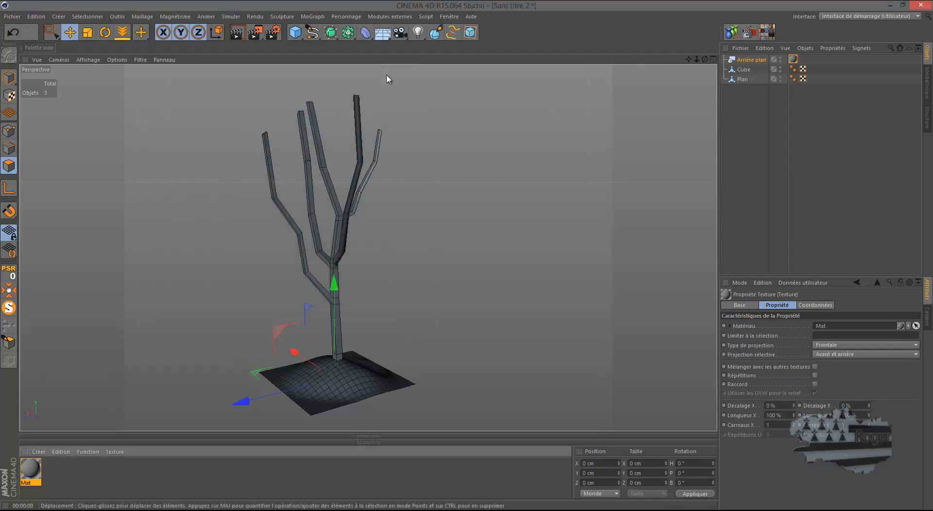
Step: Darken the start colour of the background's circular gradient to RGB 122, 120, 120, and preview-render the view before and after
left_click(237, 33)
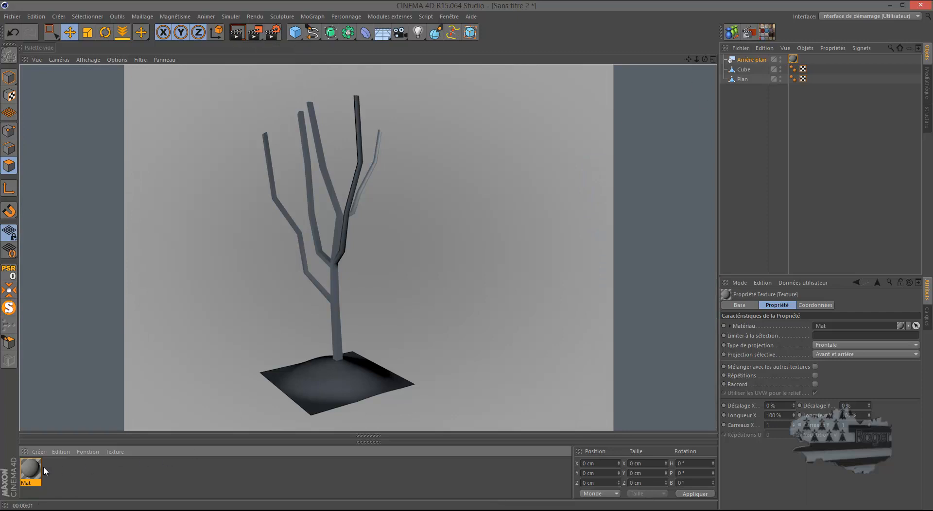
double_click(28, 477)
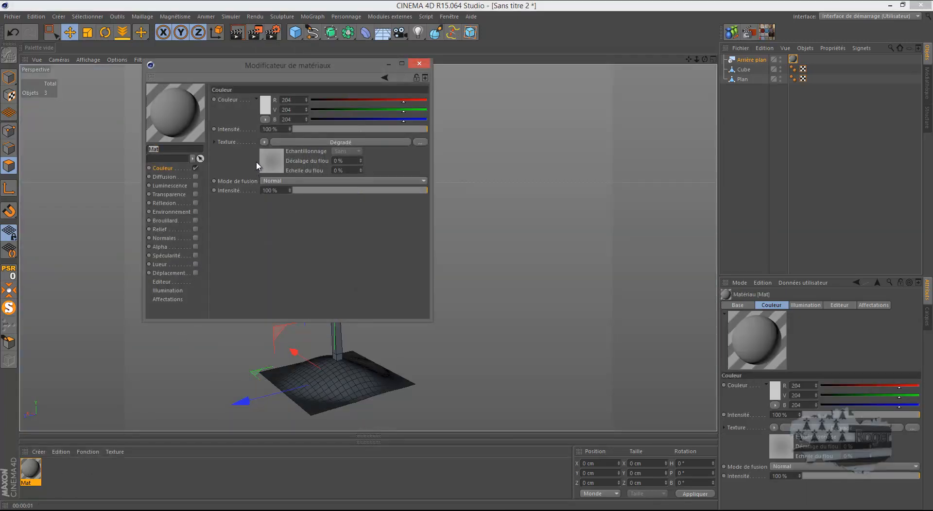
left_click(272, 161)
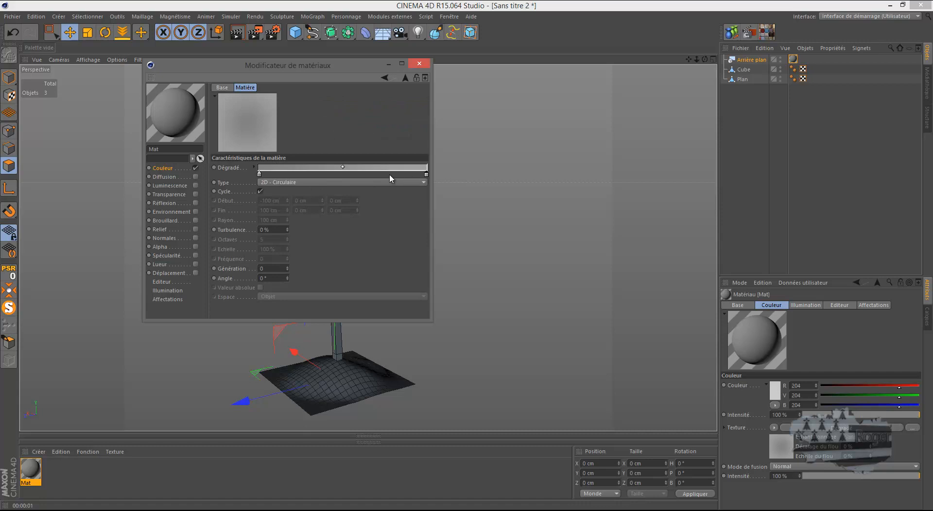
double_click(259, 174)
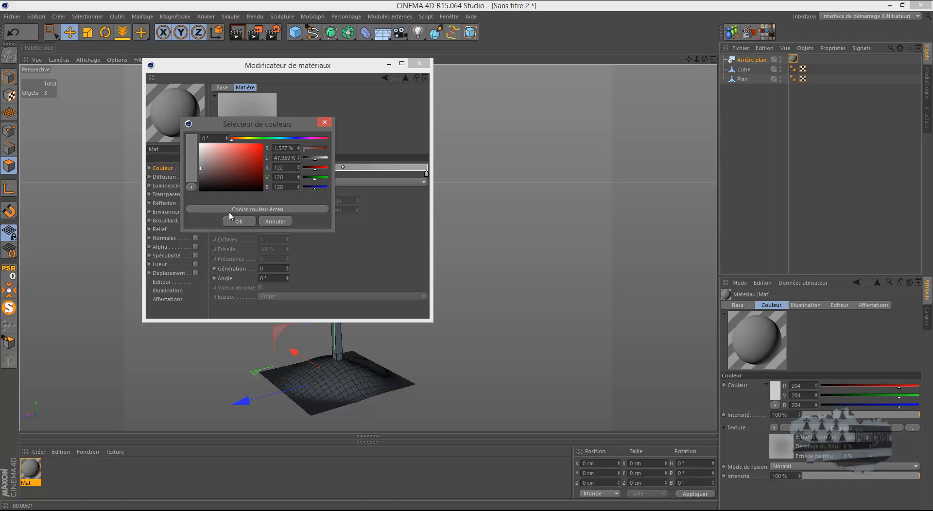
left_click(239, 221)
left_click(419, 63)
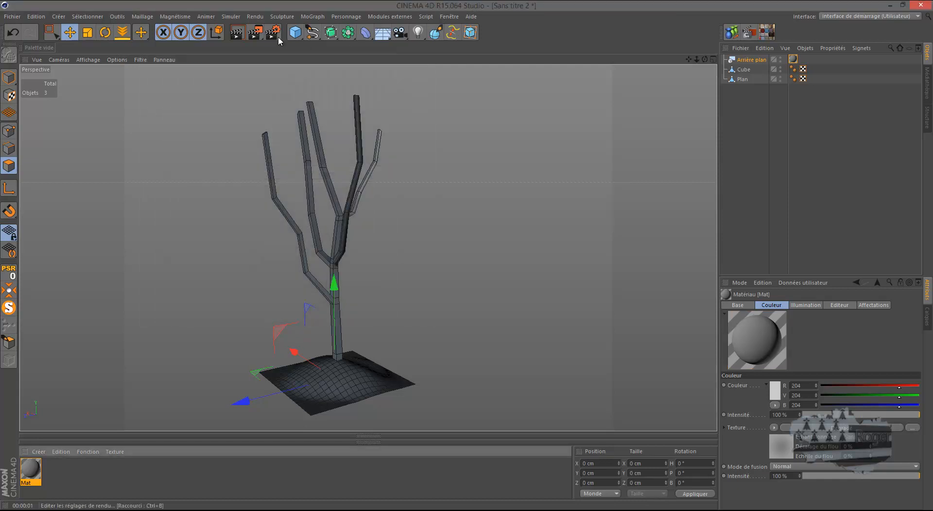
left_click(238, 33)
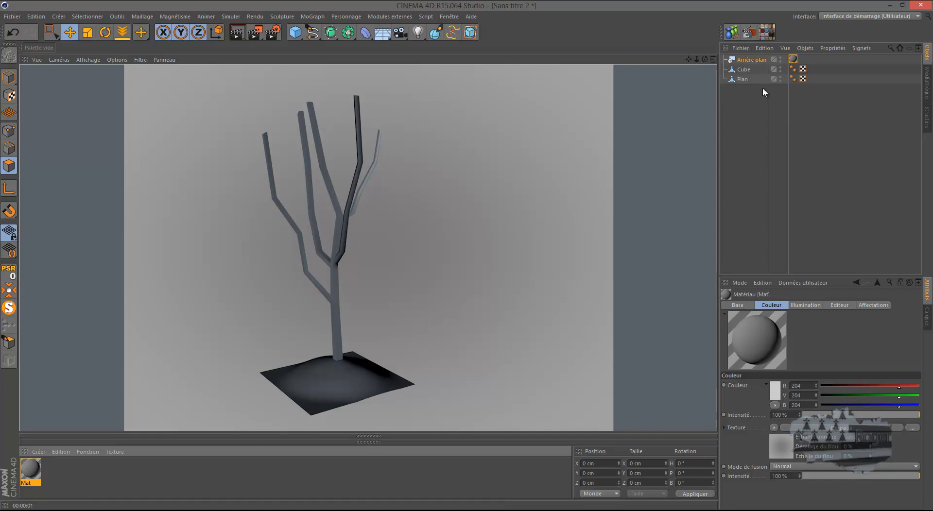
Step: Scale the Plan hill as a whole object to about 1210 cm in X and 1400 cm in Z
left_click(743, 80)
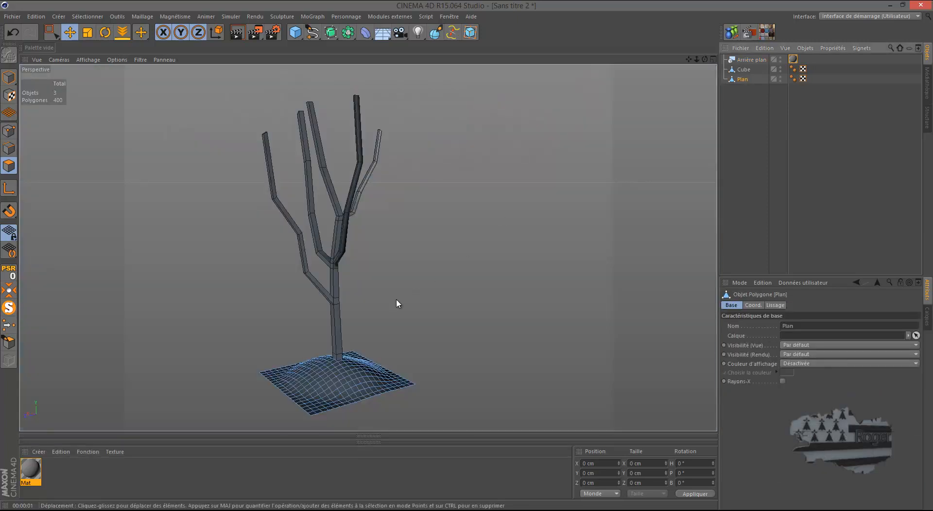
left_click(9, 77)
key("t")
left_click_drag(239, 401, 183, 419)
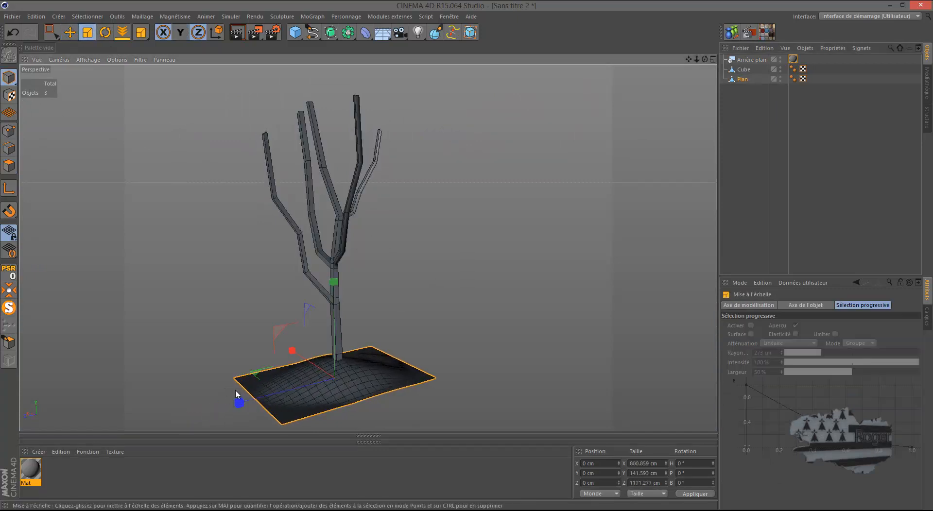
left_click_drag(293, 353, 274, 337)
left_click_drag(248, 400, 215, 412)
Step: Unlock the Y axis and scale the hill to about 201 cm in Y and 1726 cm in Z, then widen it slightly in X
left_click_drag(703, 59, 466, 257)
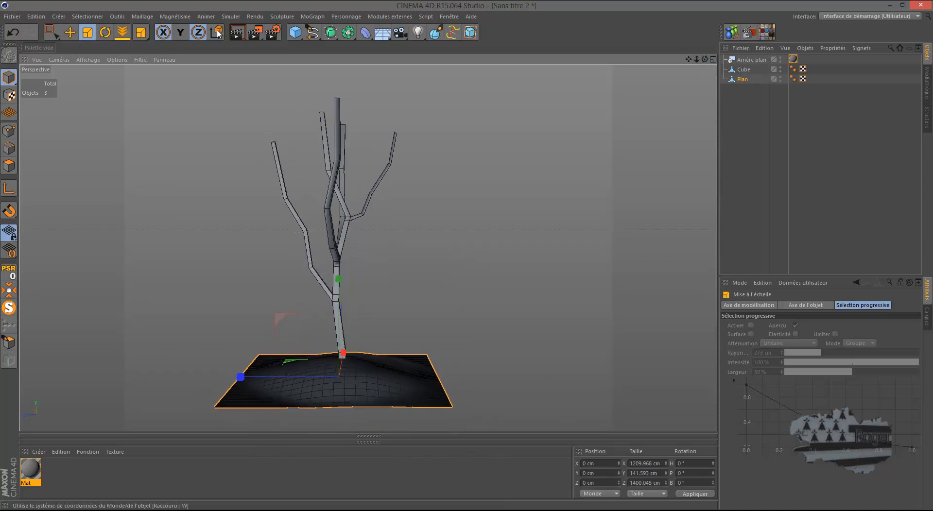
left_click(181, 33)
left_click_drag(340, 285, 350, 243)
left_click_drag(240, 377, 218, 381)
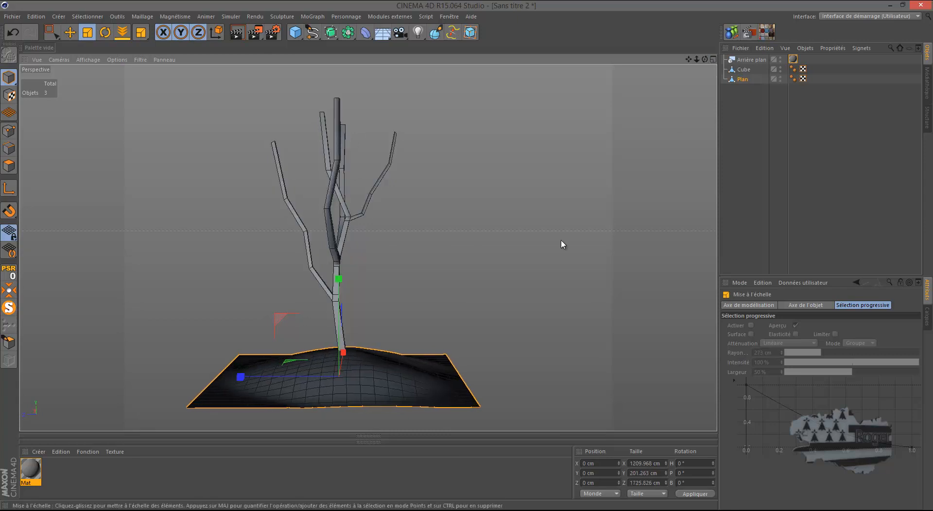
left_click_drag(705, 59, 465, 257)
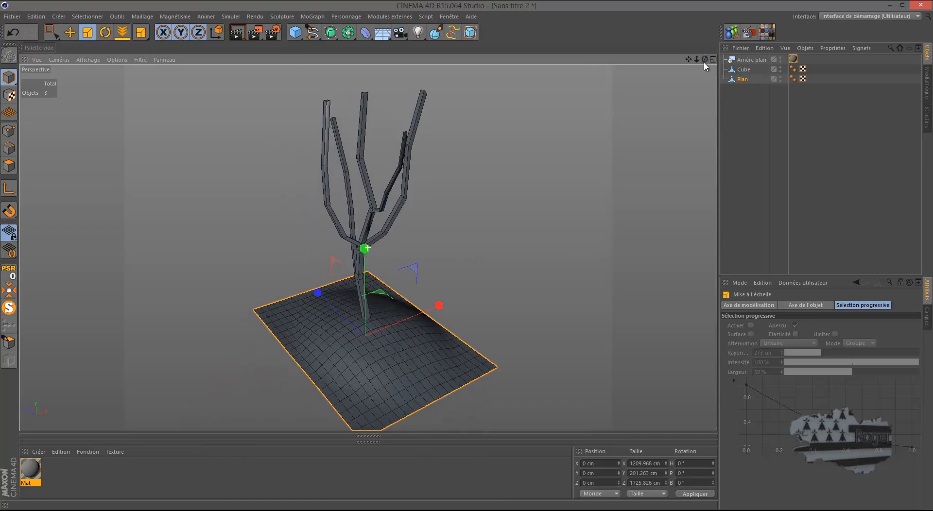
left_click_drag(440, 306, 453, 304)
left_click_drag(704, 60, 469, 259)
left_click(571, 140)
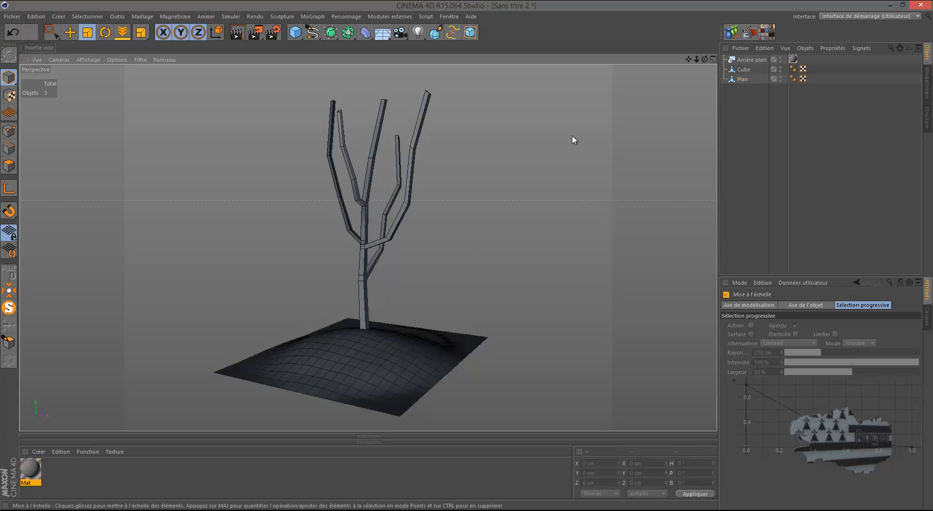
Step: Raise the tree object to about Y 211 cm so its trunk base sits higher on the hill
left_click(410, 149)
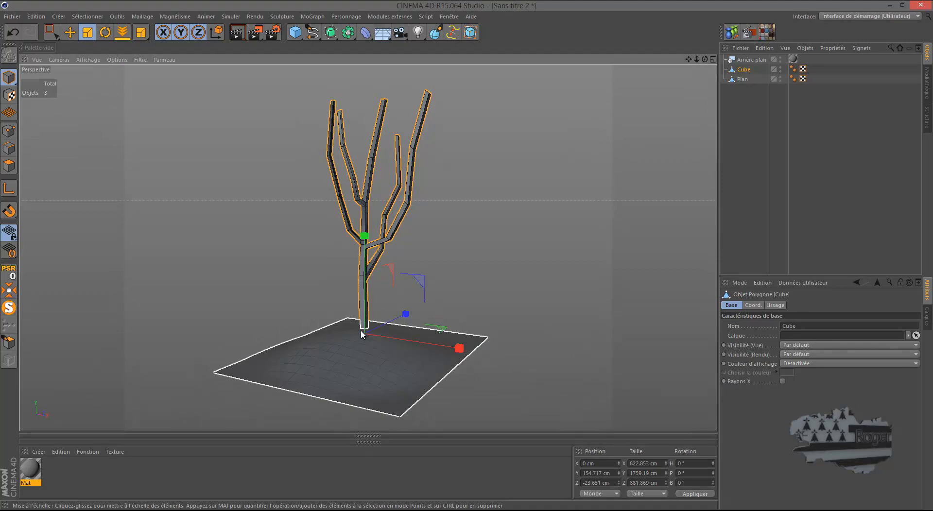
scroll(362, 333, "up", 6)
scroll(365, 331, "up", 3)
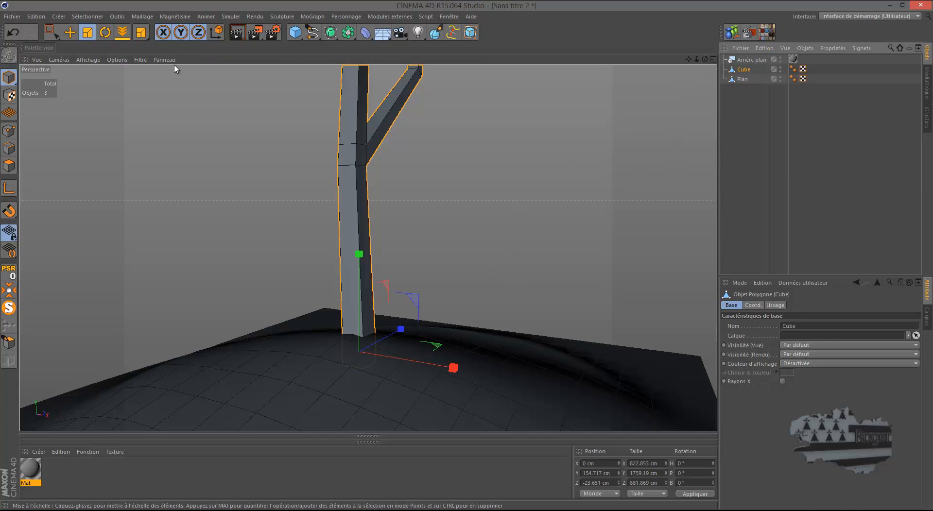
key("e")
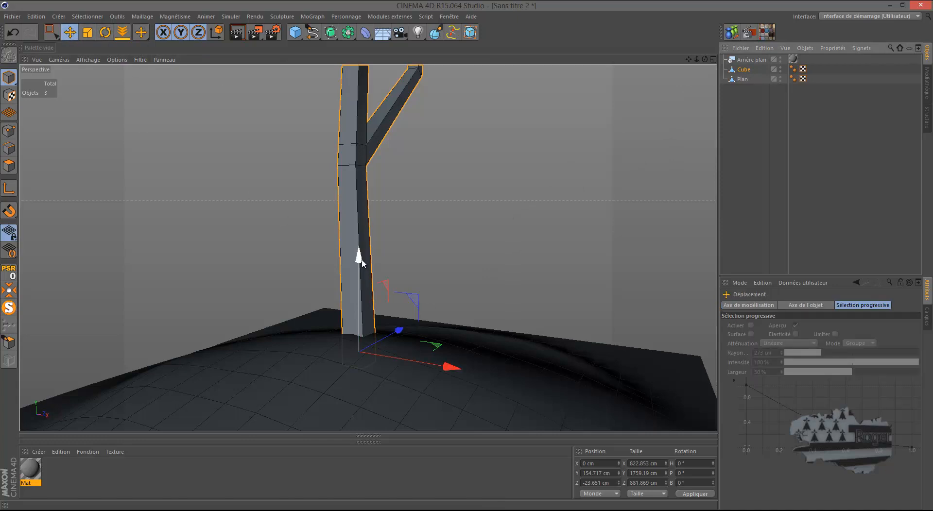
left_click_drag(358, 258, 366, 236)
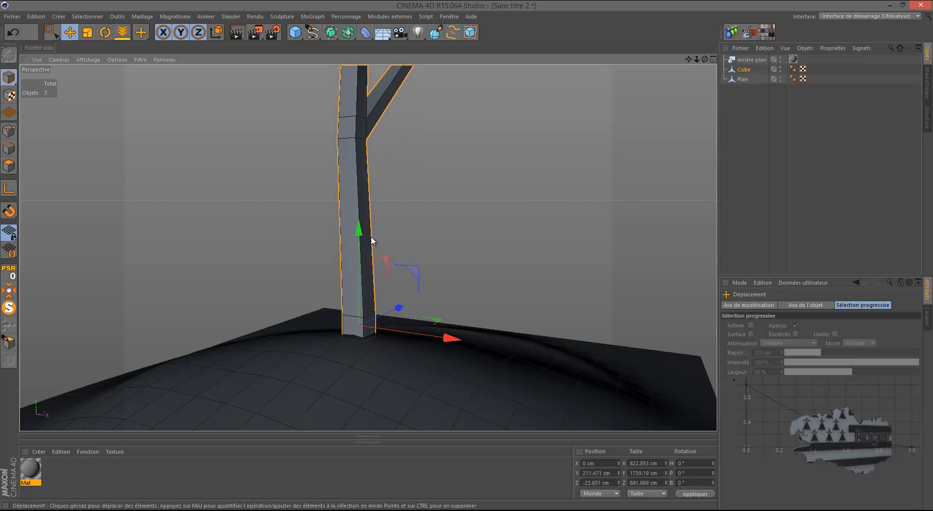
Step: Examine the lowest trunk segment in polygon mode from several sides, clear the face selection, and view the whole tree on its hill
left_click(353, 331)
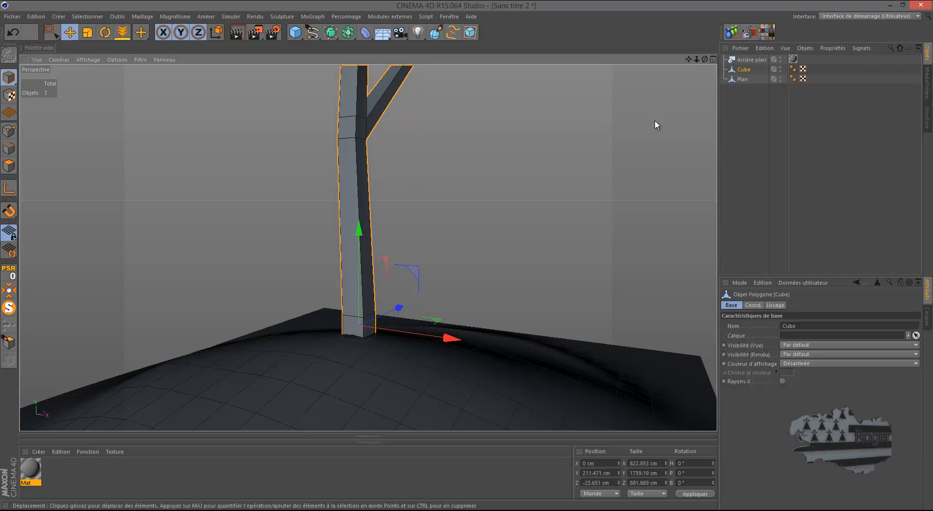
left_click(8, 166)
left_click(359, 315)
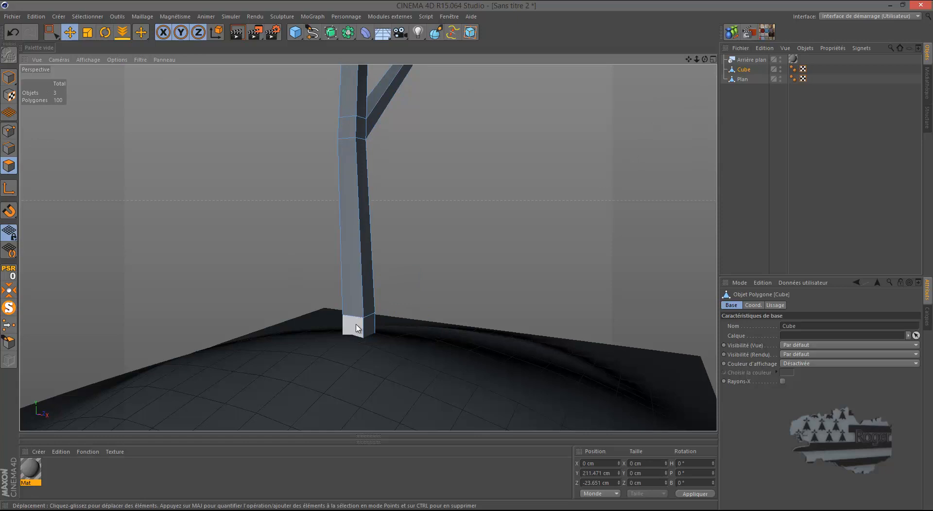
left_click(357, 324)
left_click_drag(704, 60, 495, 264)
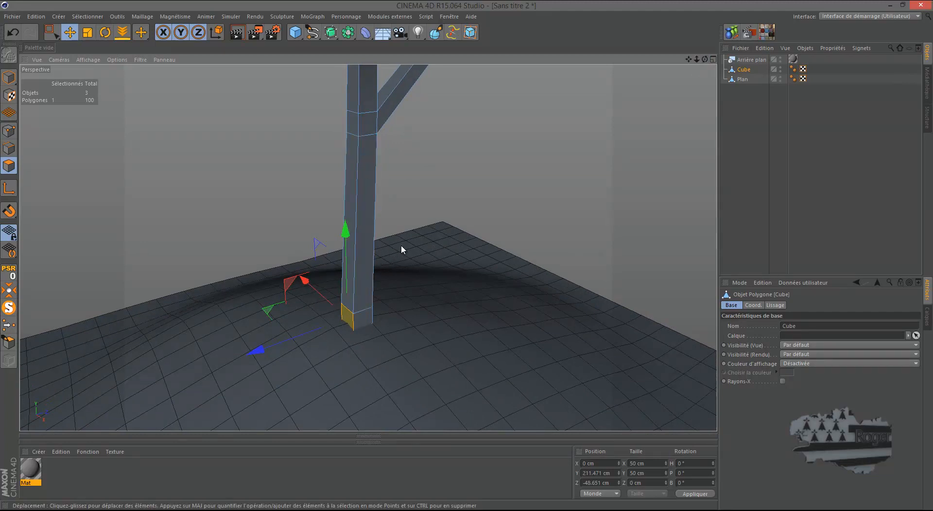
left_click_drag(466, 256, 468, 259)
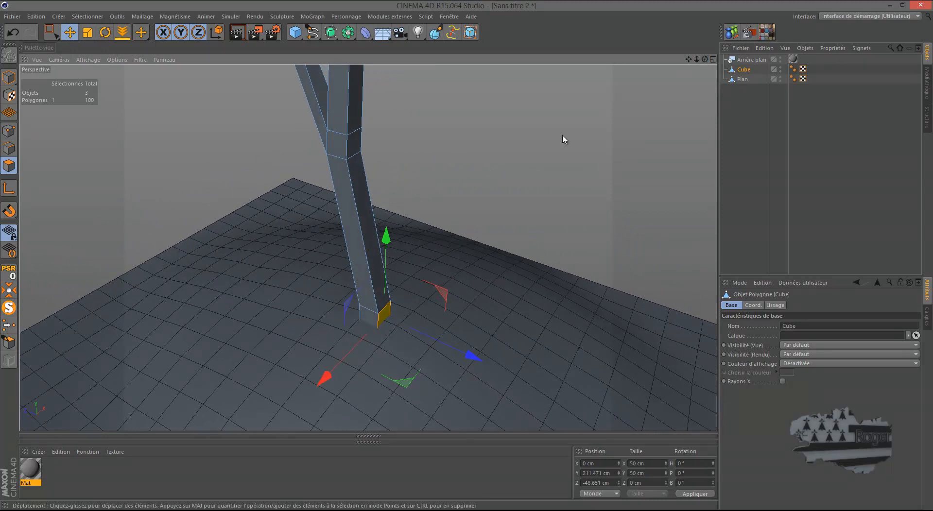
scroll(533, 146, "down", 4)
left_click(217, 214)
scroll(371, 211, "down", 5)
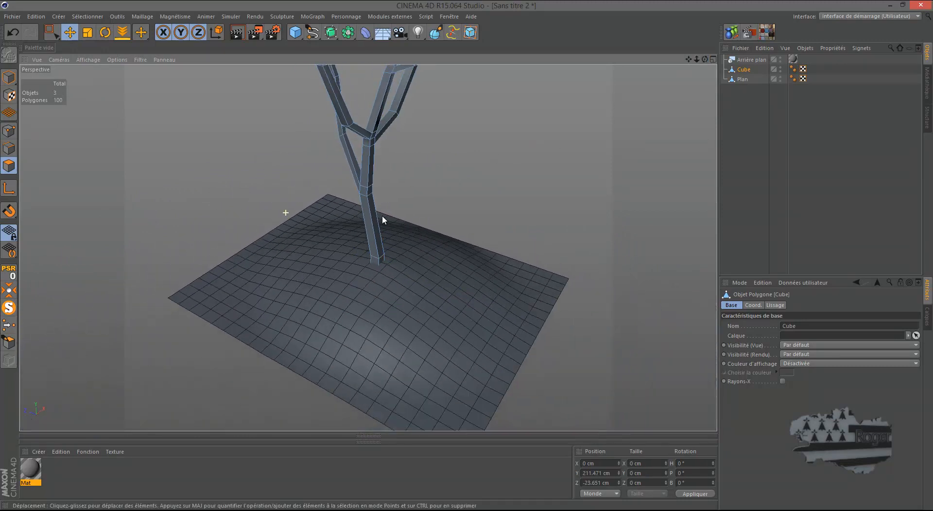
left_click_drag(467, 258, 468, 258, "alt")
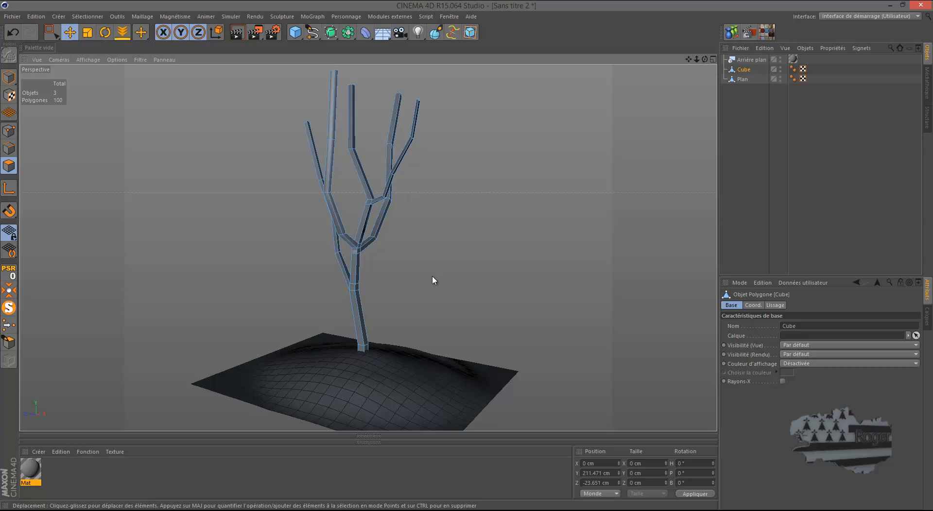
scroll(427, 258, "down", 1)
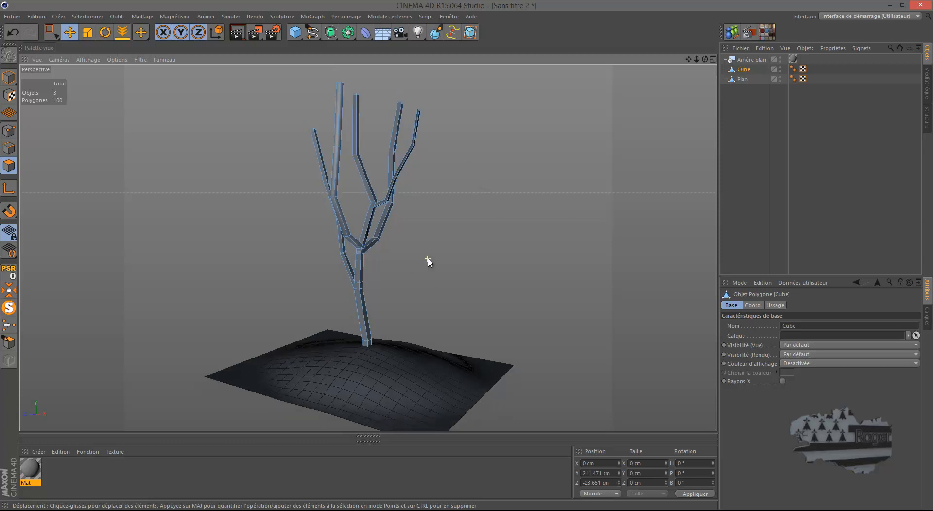